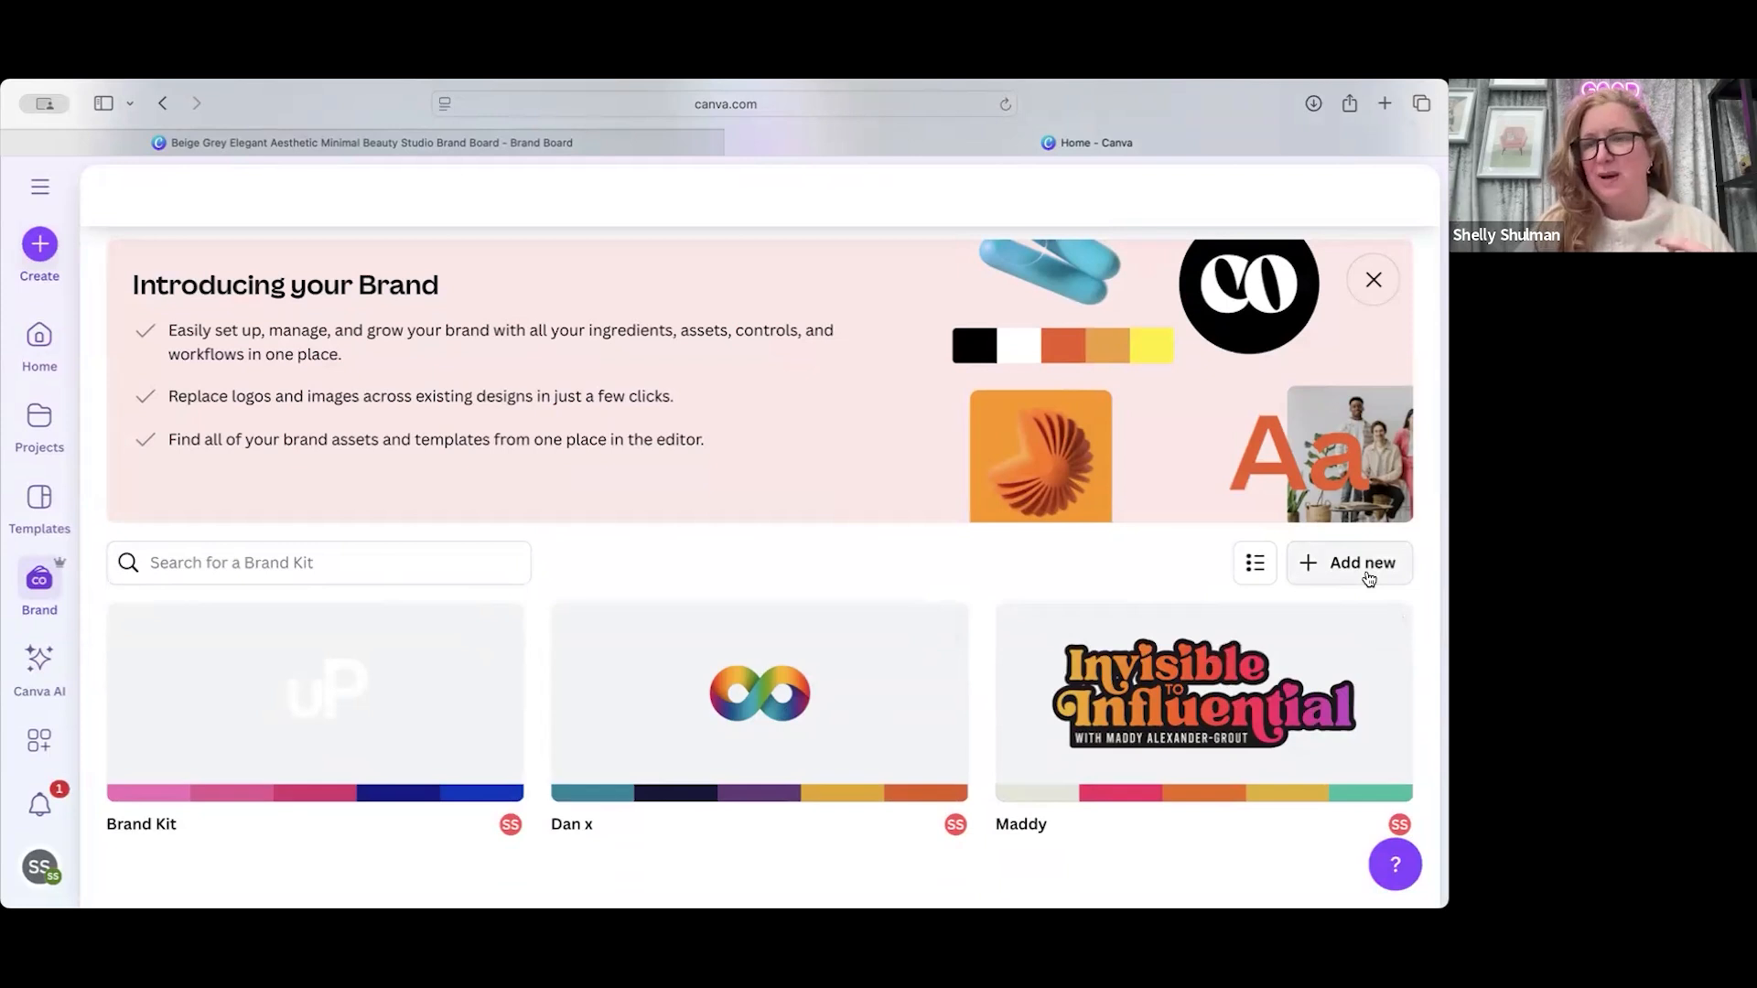
Step: Create a new Brand Kit named "Authors & Co"
{"action": "left_click", "coordinate": [1369, 579]}
{"action": "left_click", "coordinate": [731, 514]}
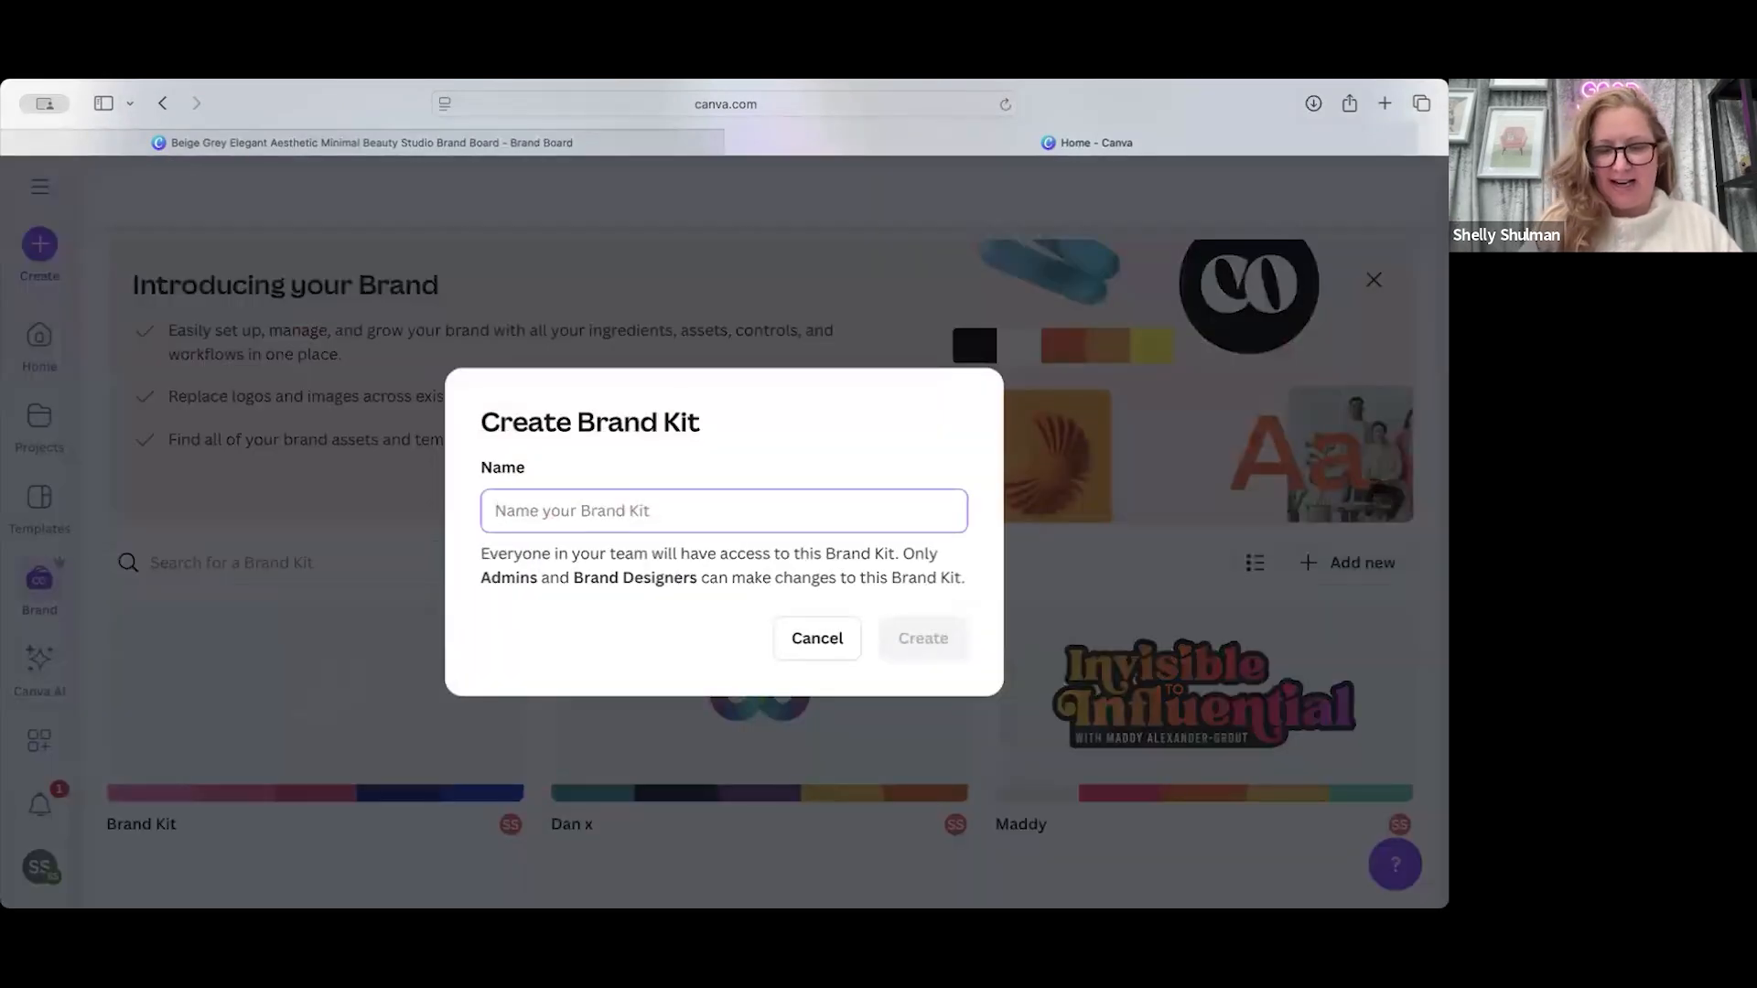
{"action": "type", "text": "Authors & Co"}
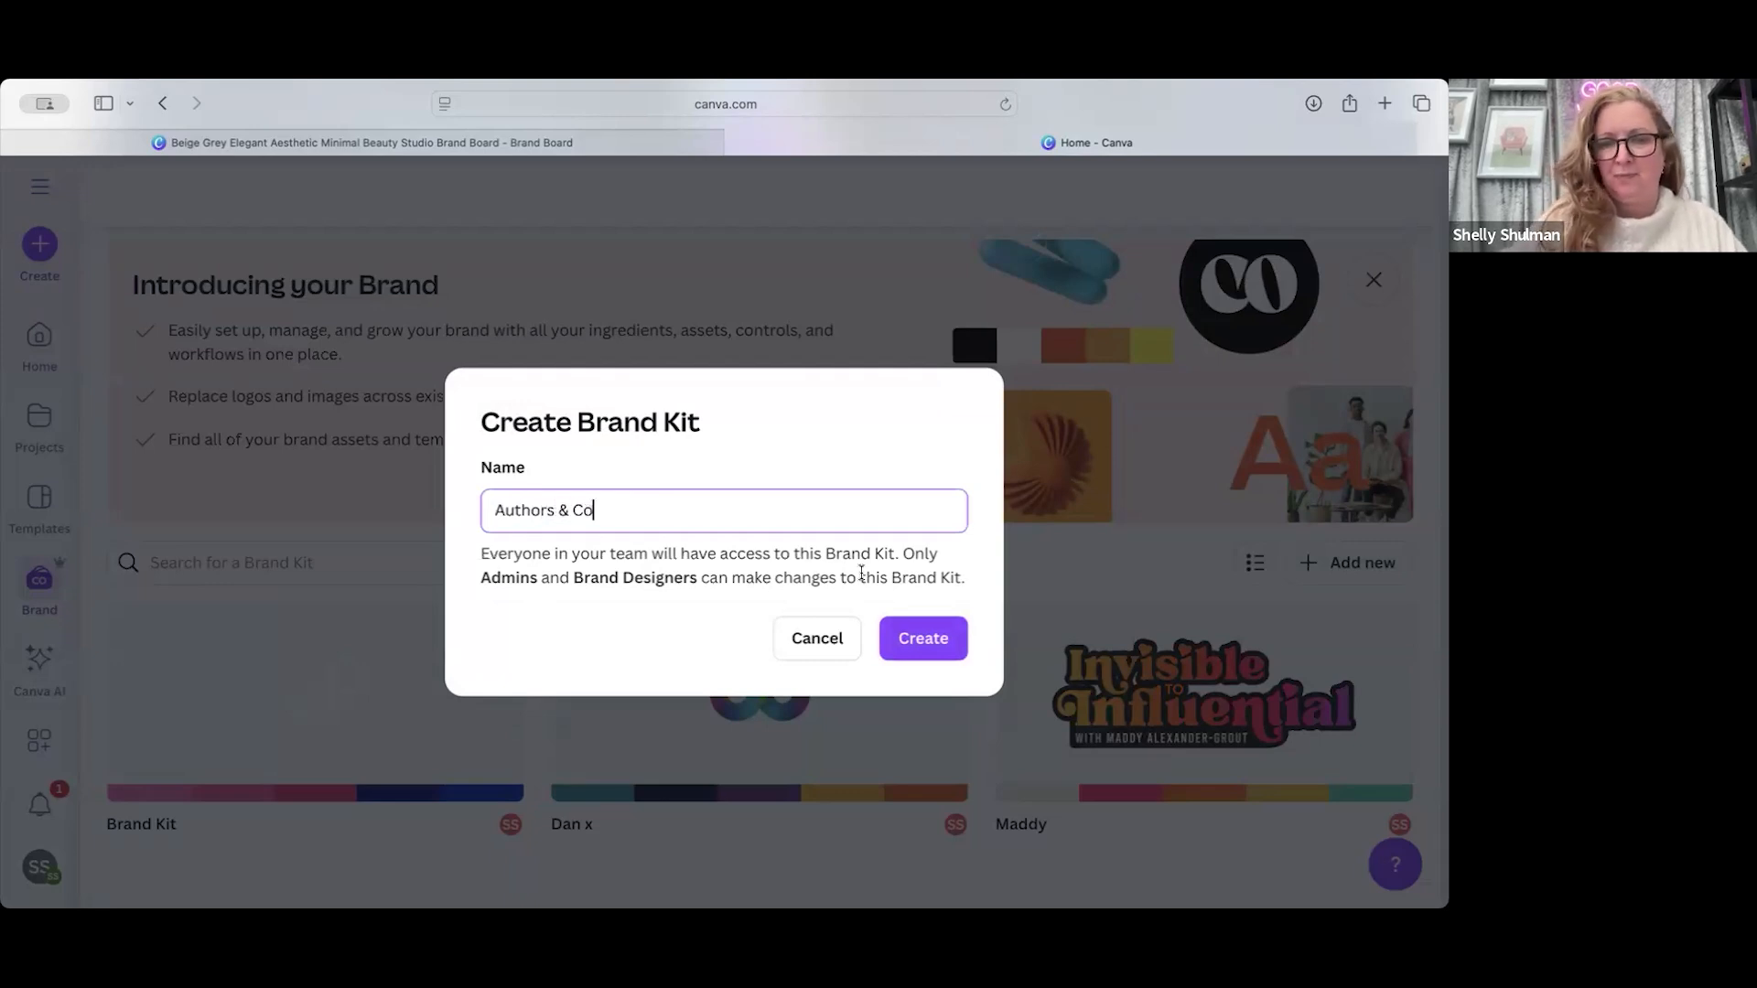
{"action": "left_click", "coordinate": [931, 644]}
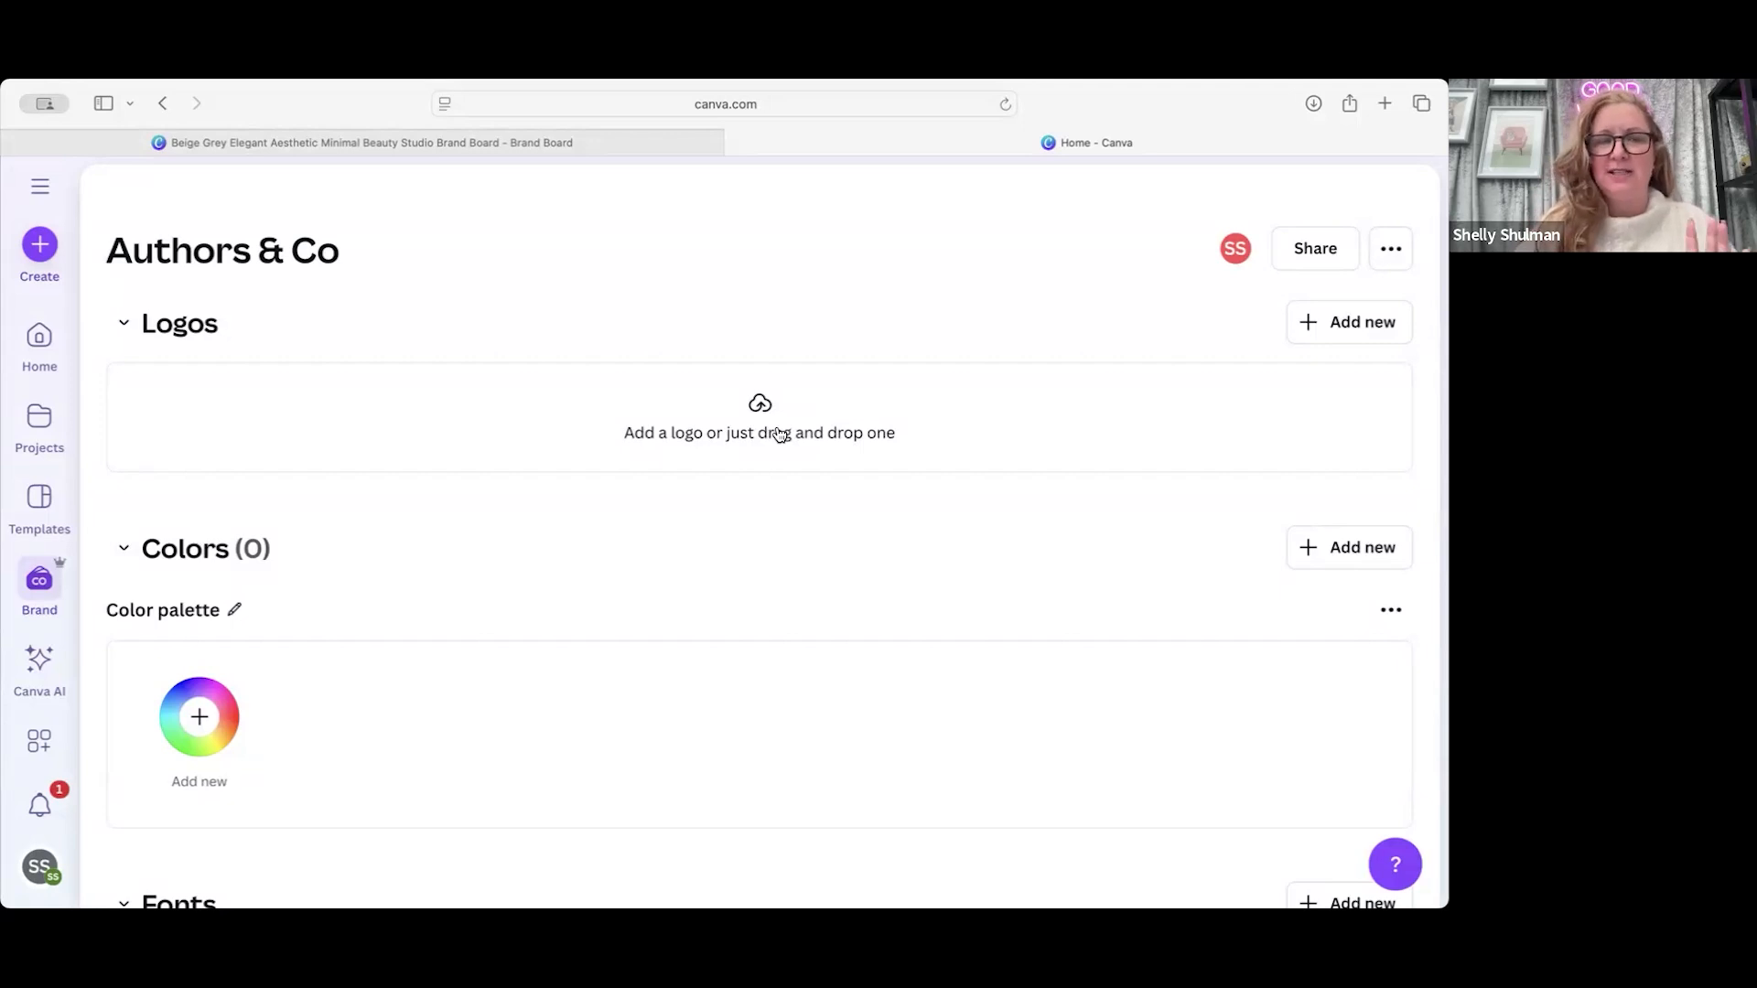
Step: Upload the two Authors & Co logo images, the round green badge and the white version, to the kit's Logos section
{"action": "left_click", "coordinate": [780, 434]}
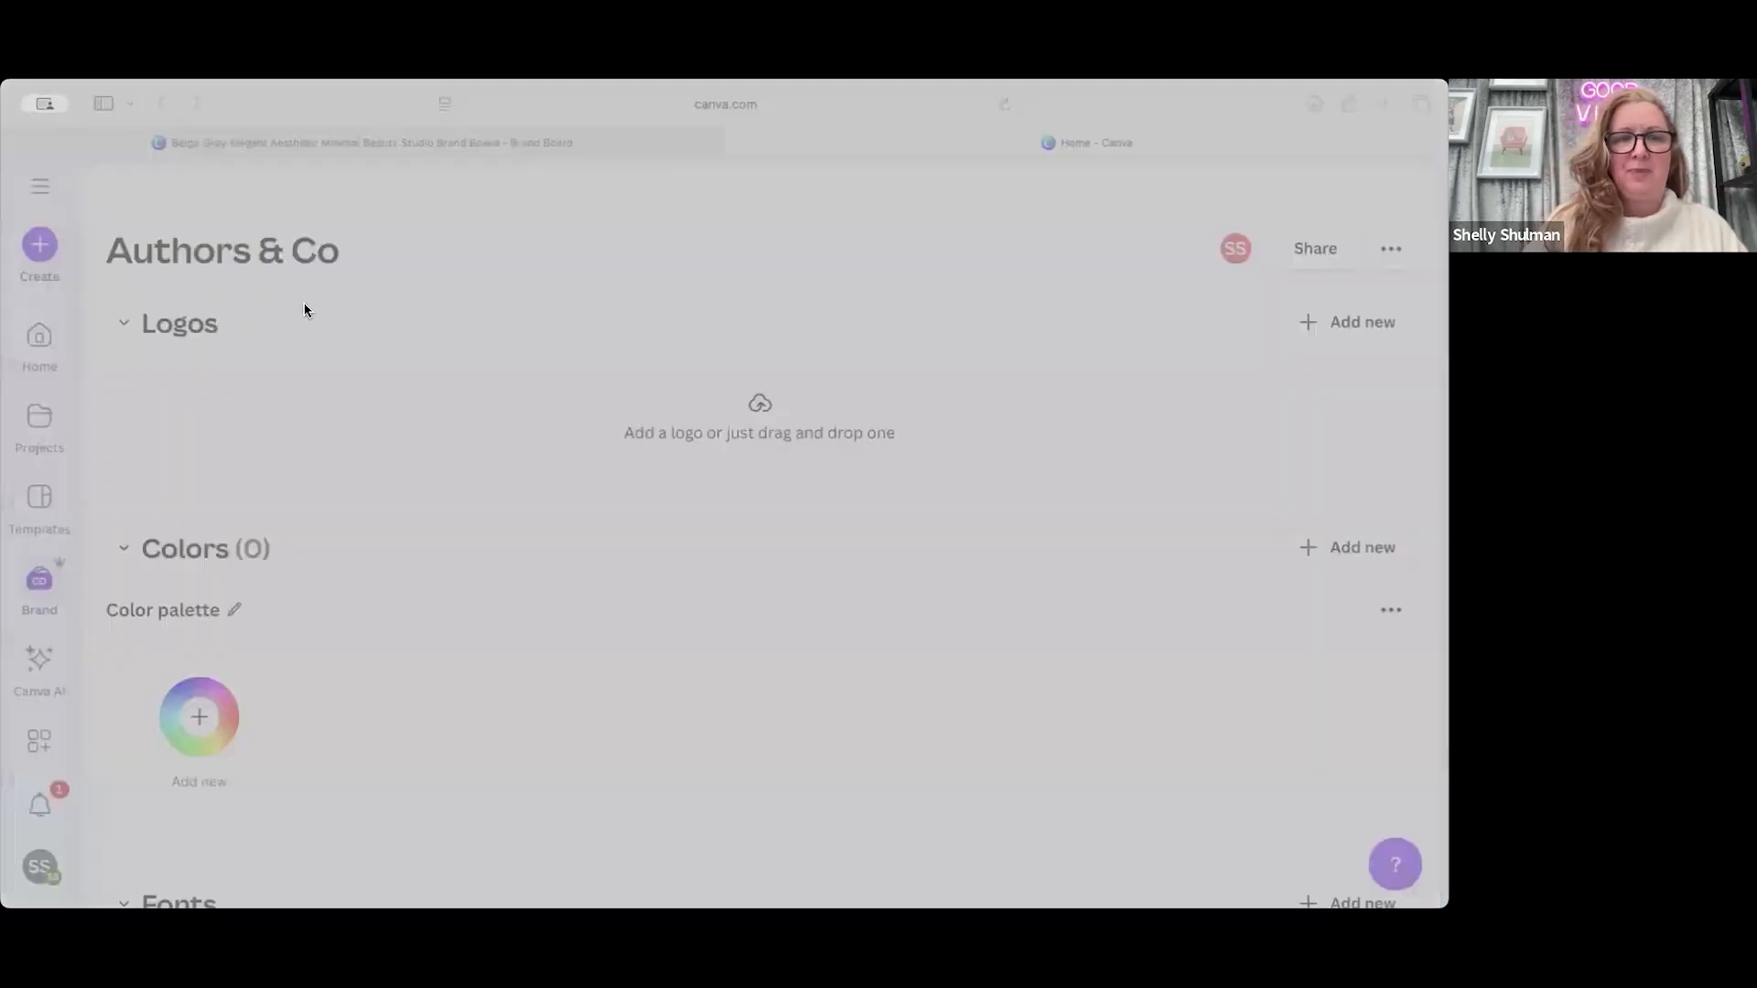
{"action": "left_click", "coordinate": [1409, 872]}
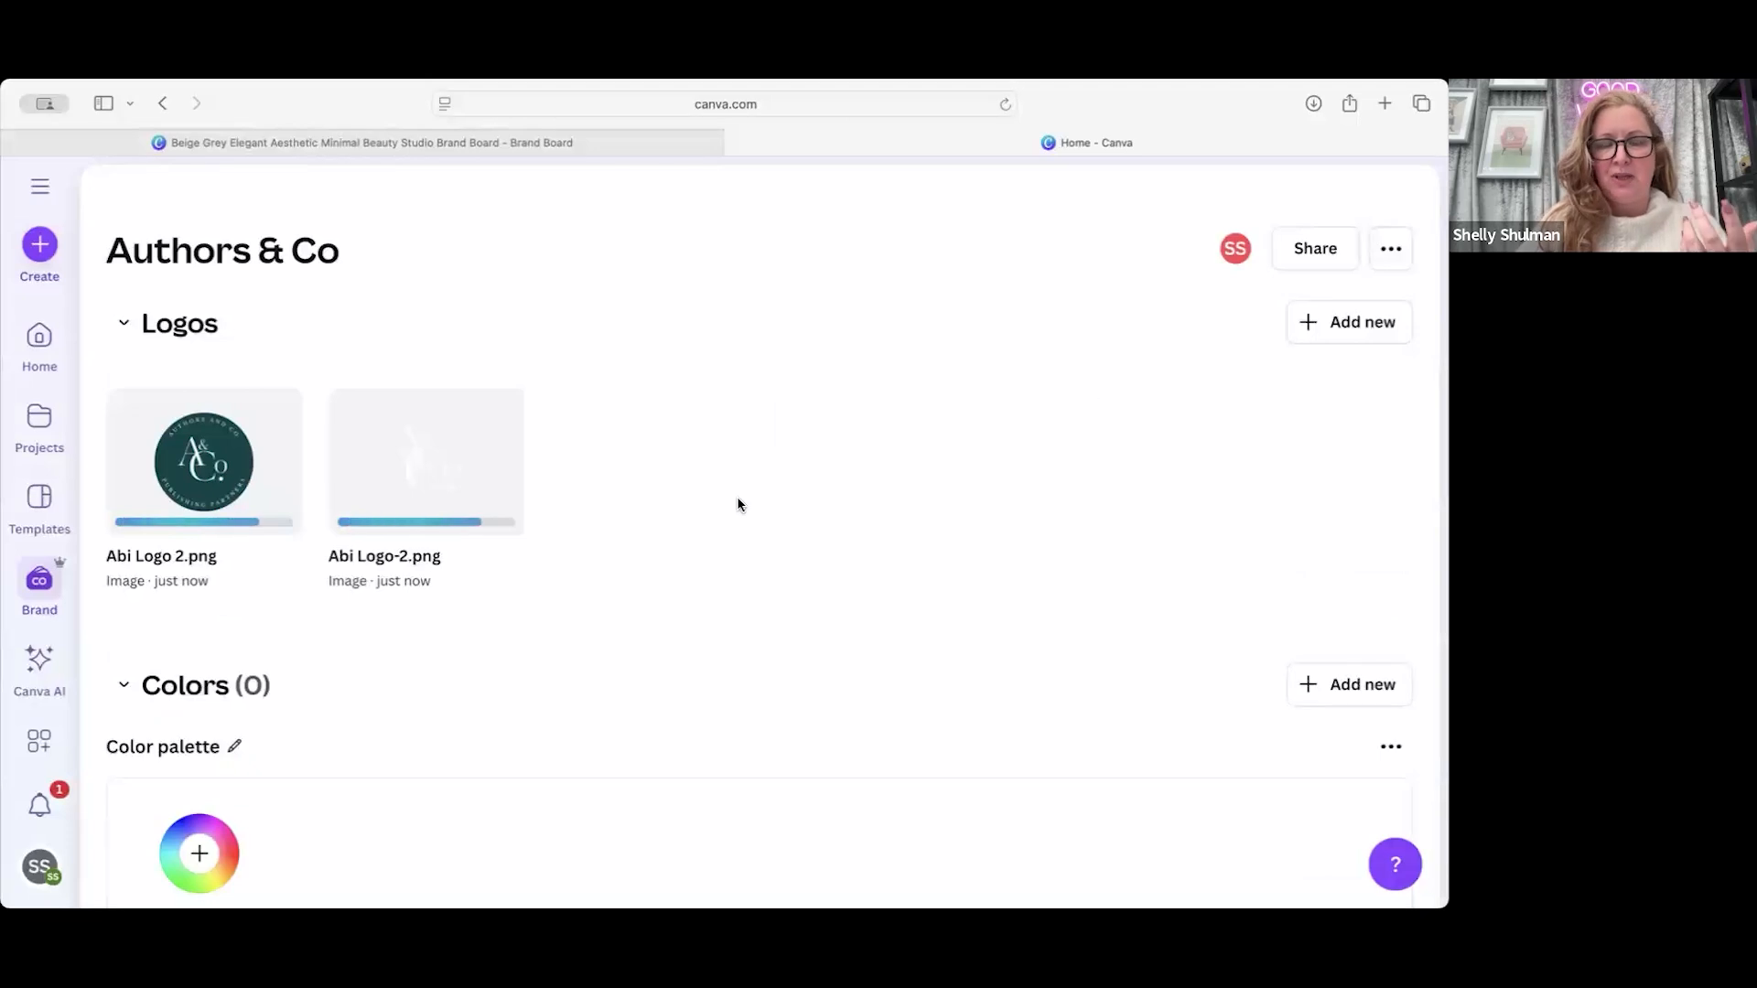
Step: Copy the first hex code, #222222, from the brand board design and add it to the kit's color palette
{"action": "scroll", "coordinate": [738, 501], "scroll_direction": "down", "scroll_amount": 3}
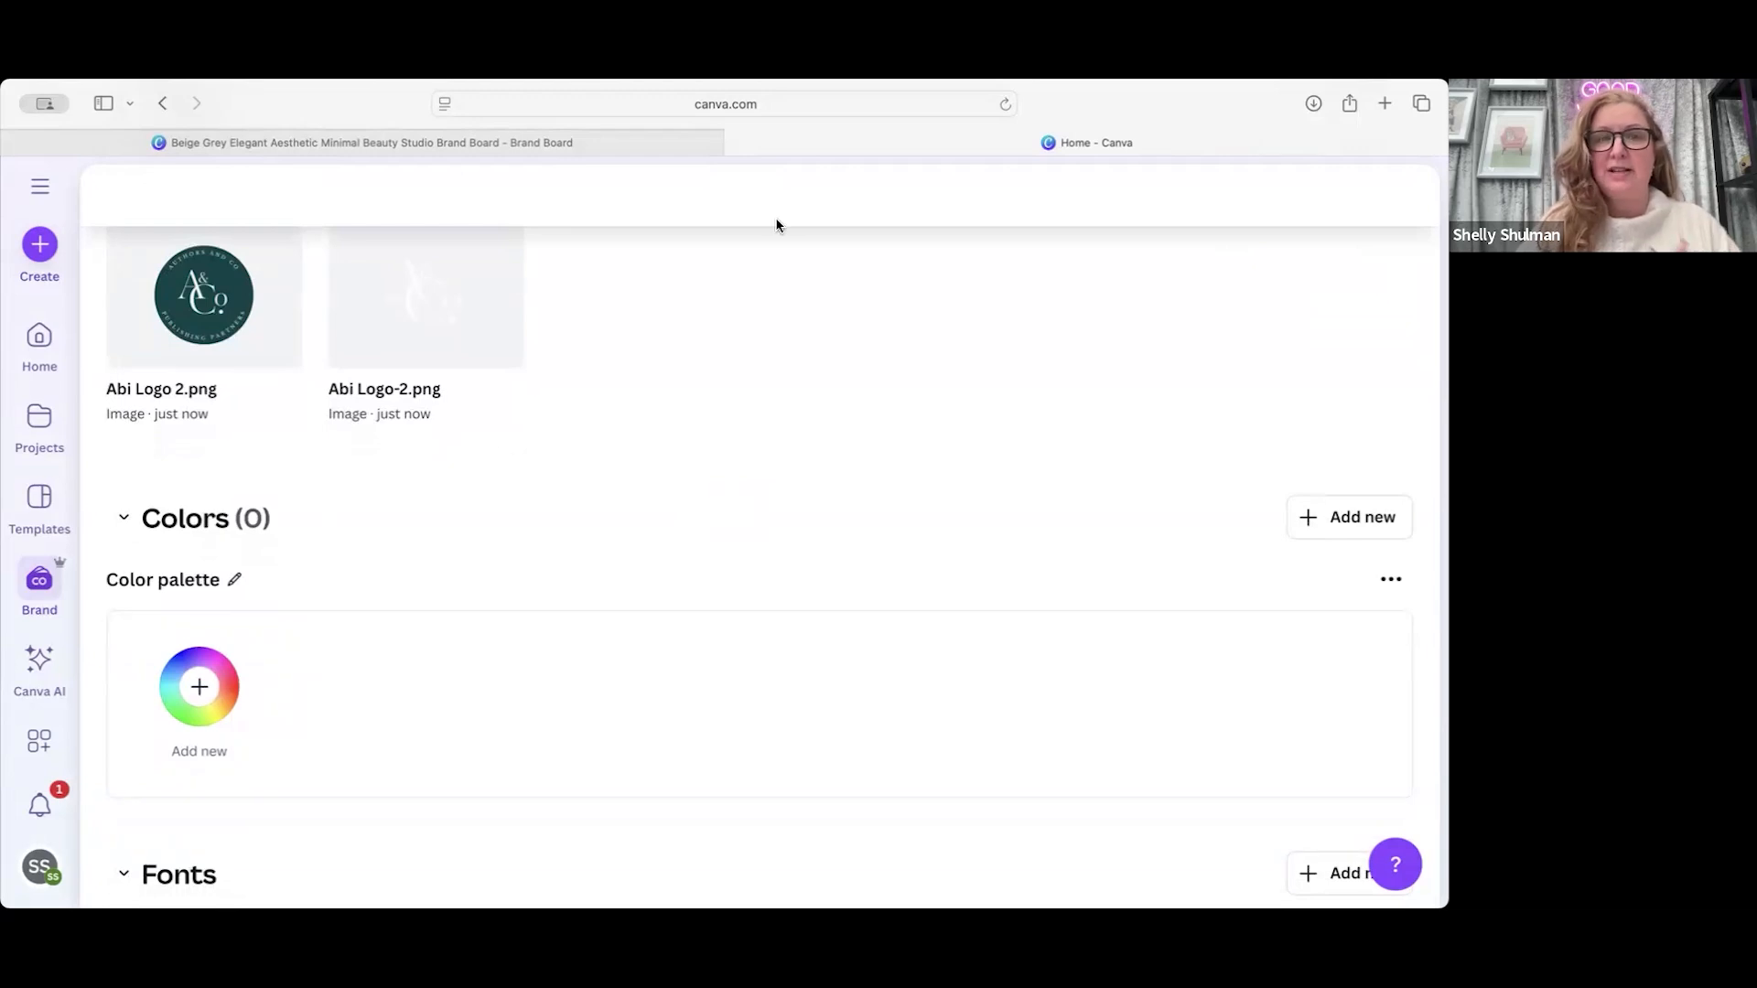
{"action": "left_click", "coordinate": [656, 146]}
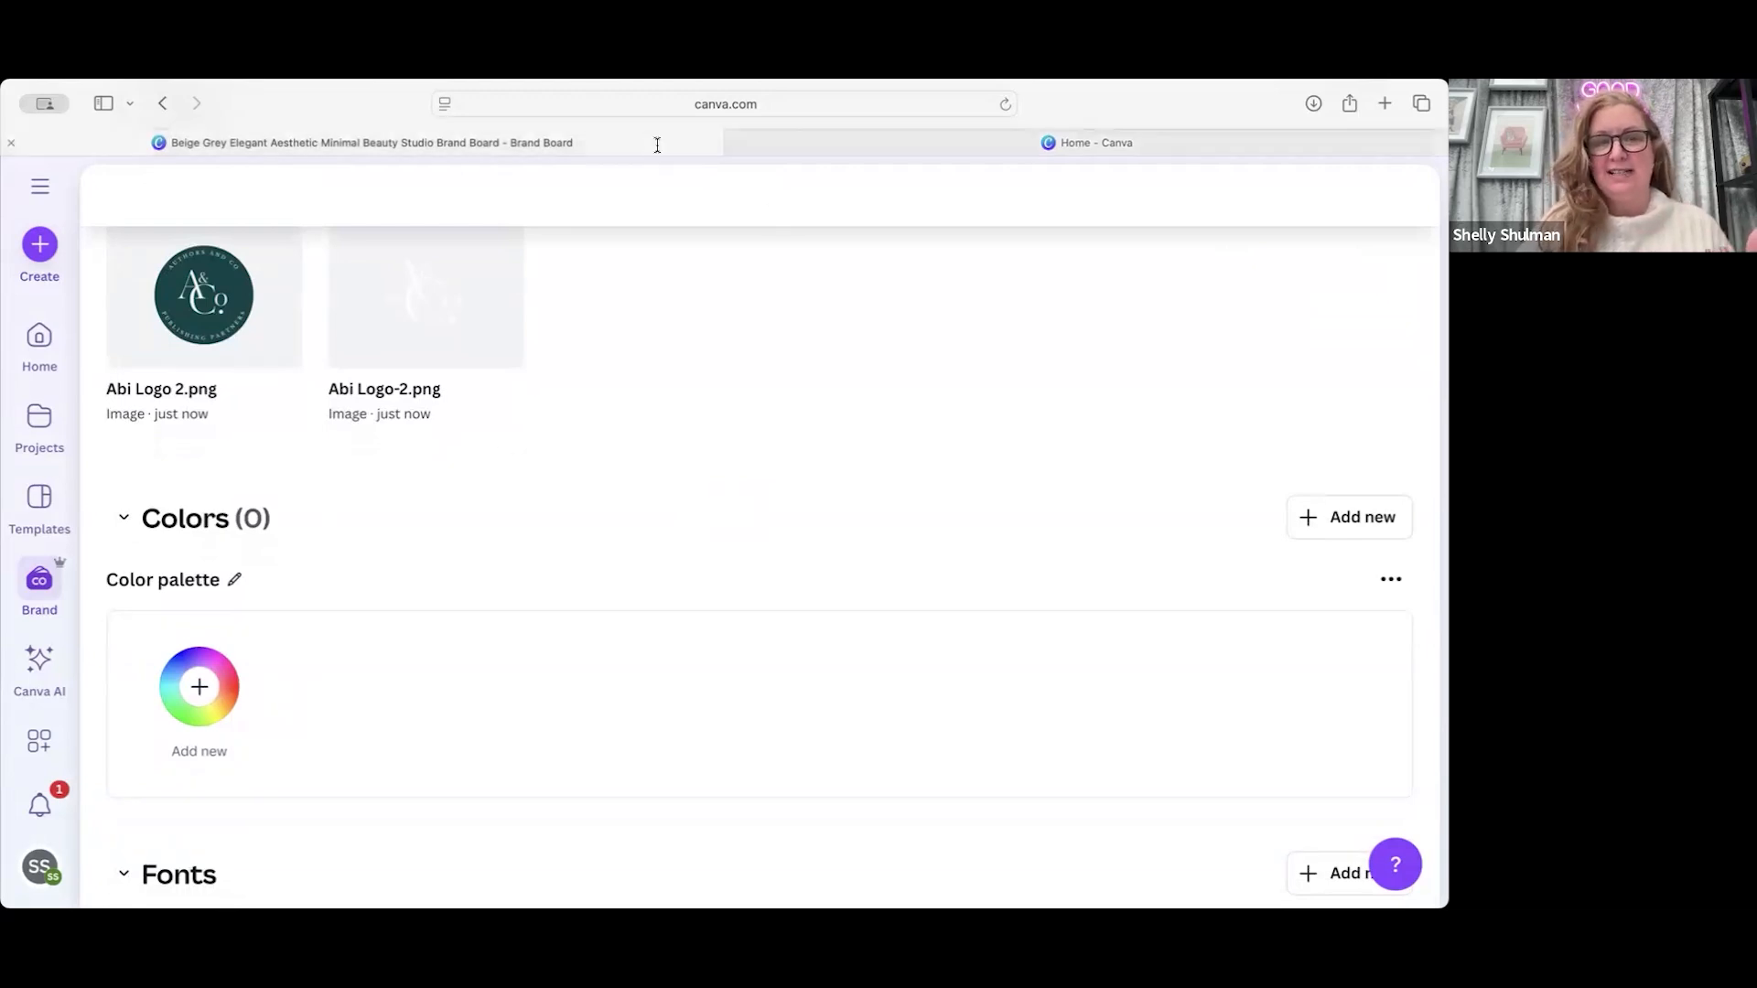
{"action": "scroll", "coordinate": [538, 514], "scroll_direction": "down", "scroll_amount": 1}
{"action": "double_click", "coordinate": [538, 514]}
{"action": "key", "text": "super+c"}
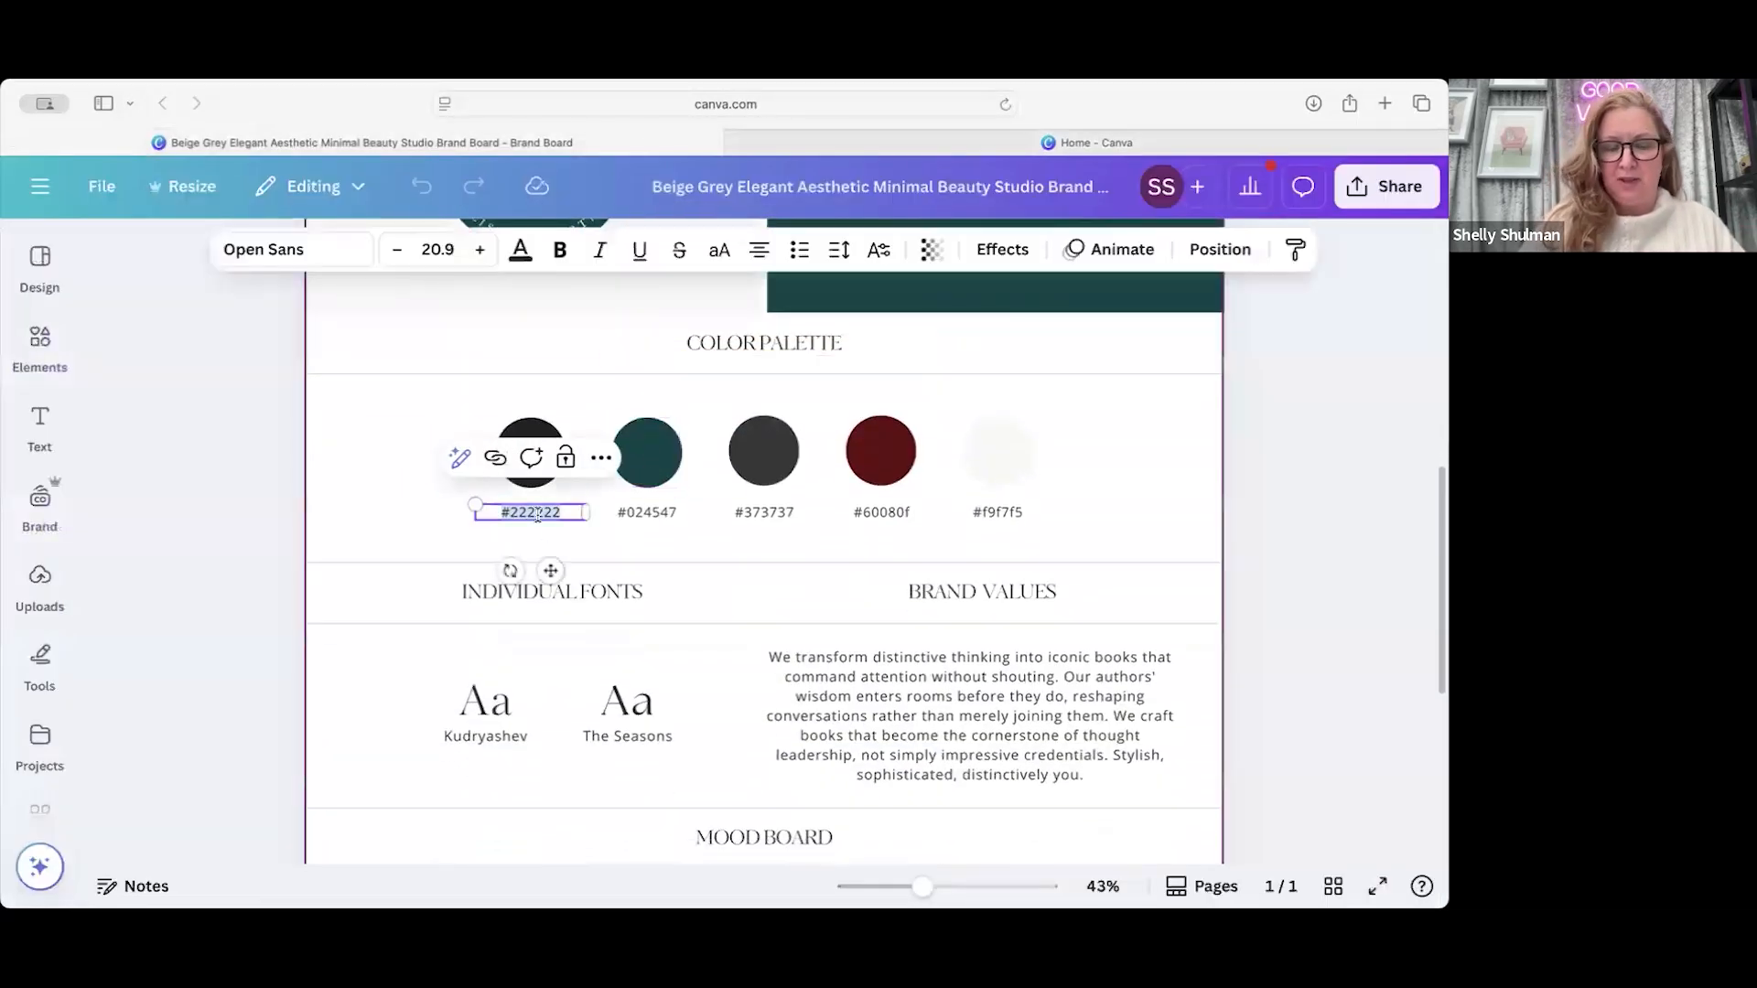
{"action": "left_click", "coordinate": [990, 146]}
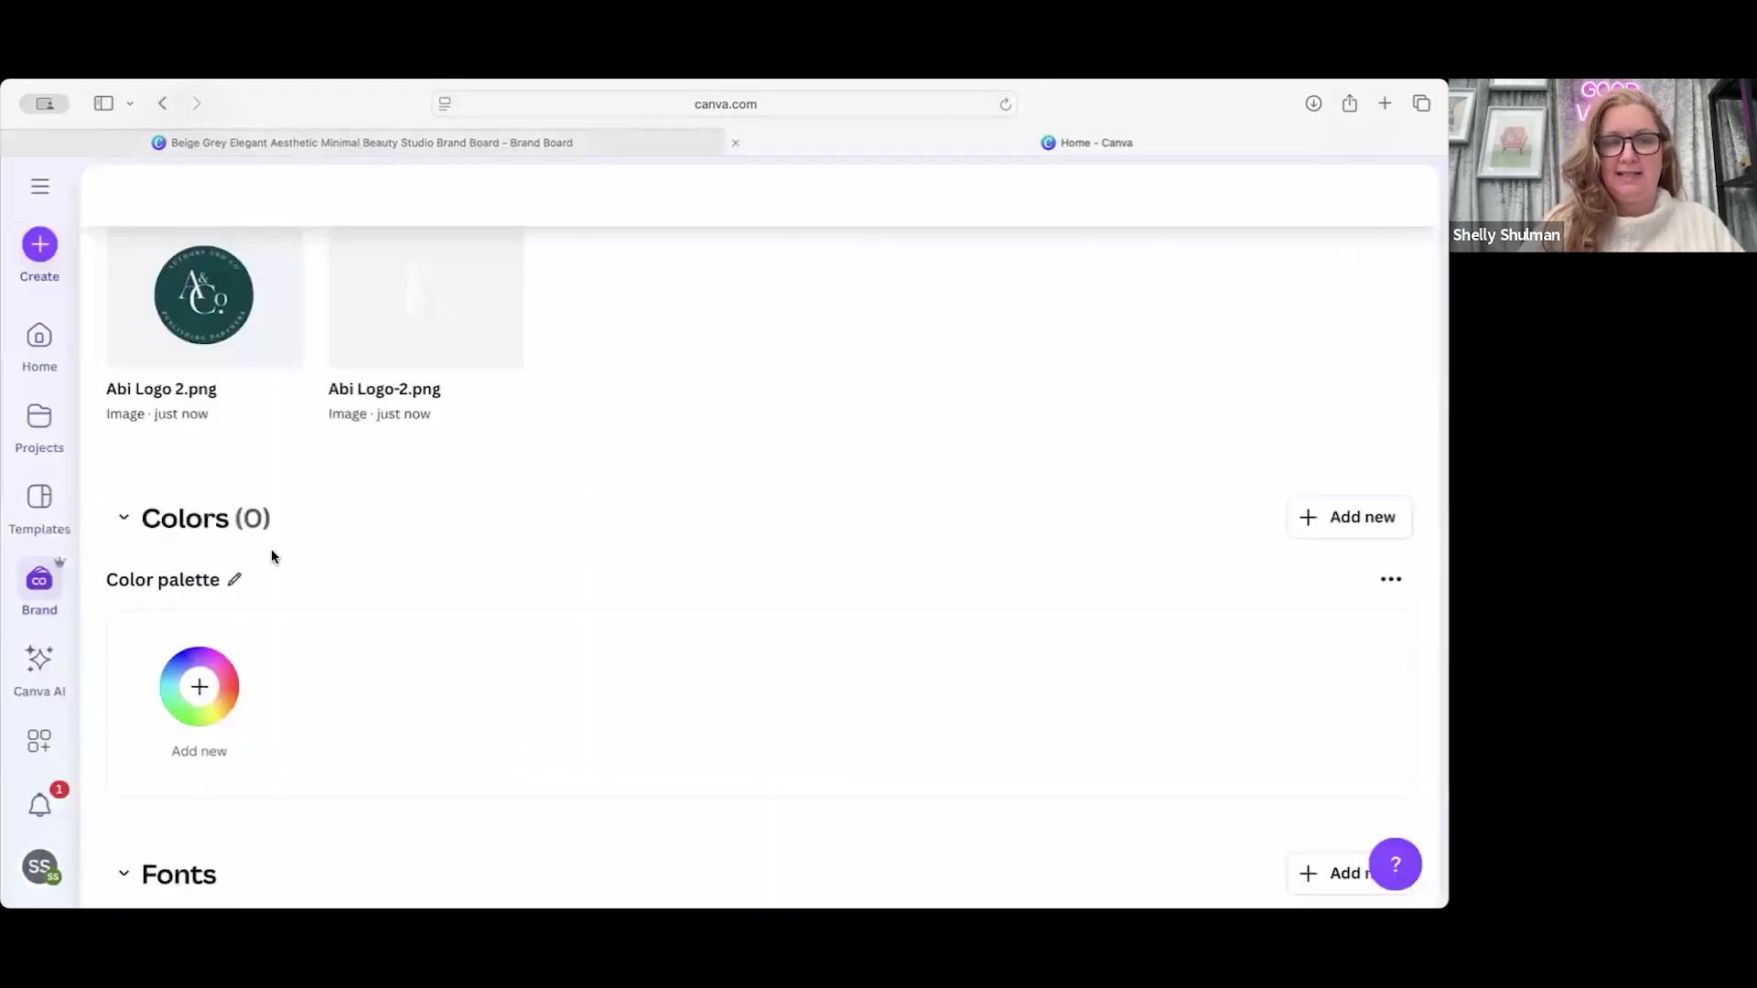
{"action": "left_click", "coordinate": [199, 686]}
{"action": "left_click", "coordinate": [357, 535]}
{"action": "double_click", "coordinate": [357, 536]}
{"action": "key", "text": "super+v"}
{"action": "left_click", "coordinate": [453, 688]}
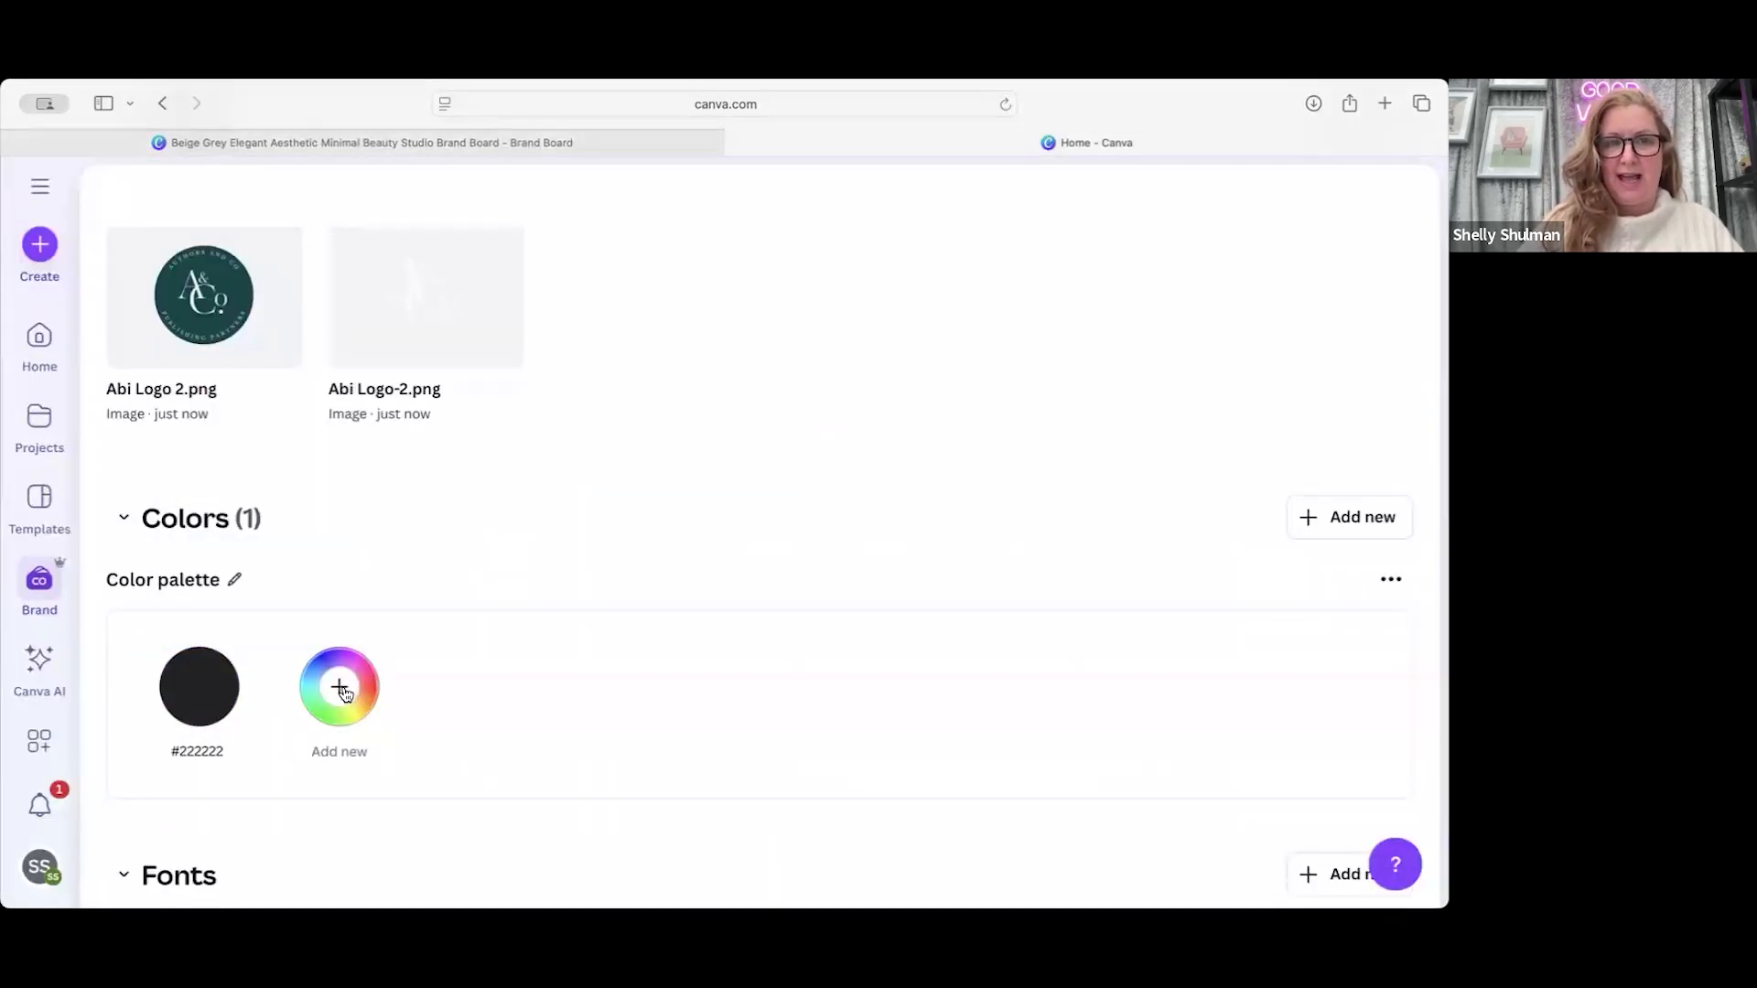
Step: Copy the remaining brand board hex codes into the kit's color palette as new colors: #024547, #373737, #60080f and #f9f7f5
{"action": "left_click", "coordinate": [593, 142]}
{"action": "left_click", "coordinate": [647, 512]}
{"action": "double_click", "coordinate": [647, 512]}
{"action": "left_click", "coordinate": [1087, 141]}
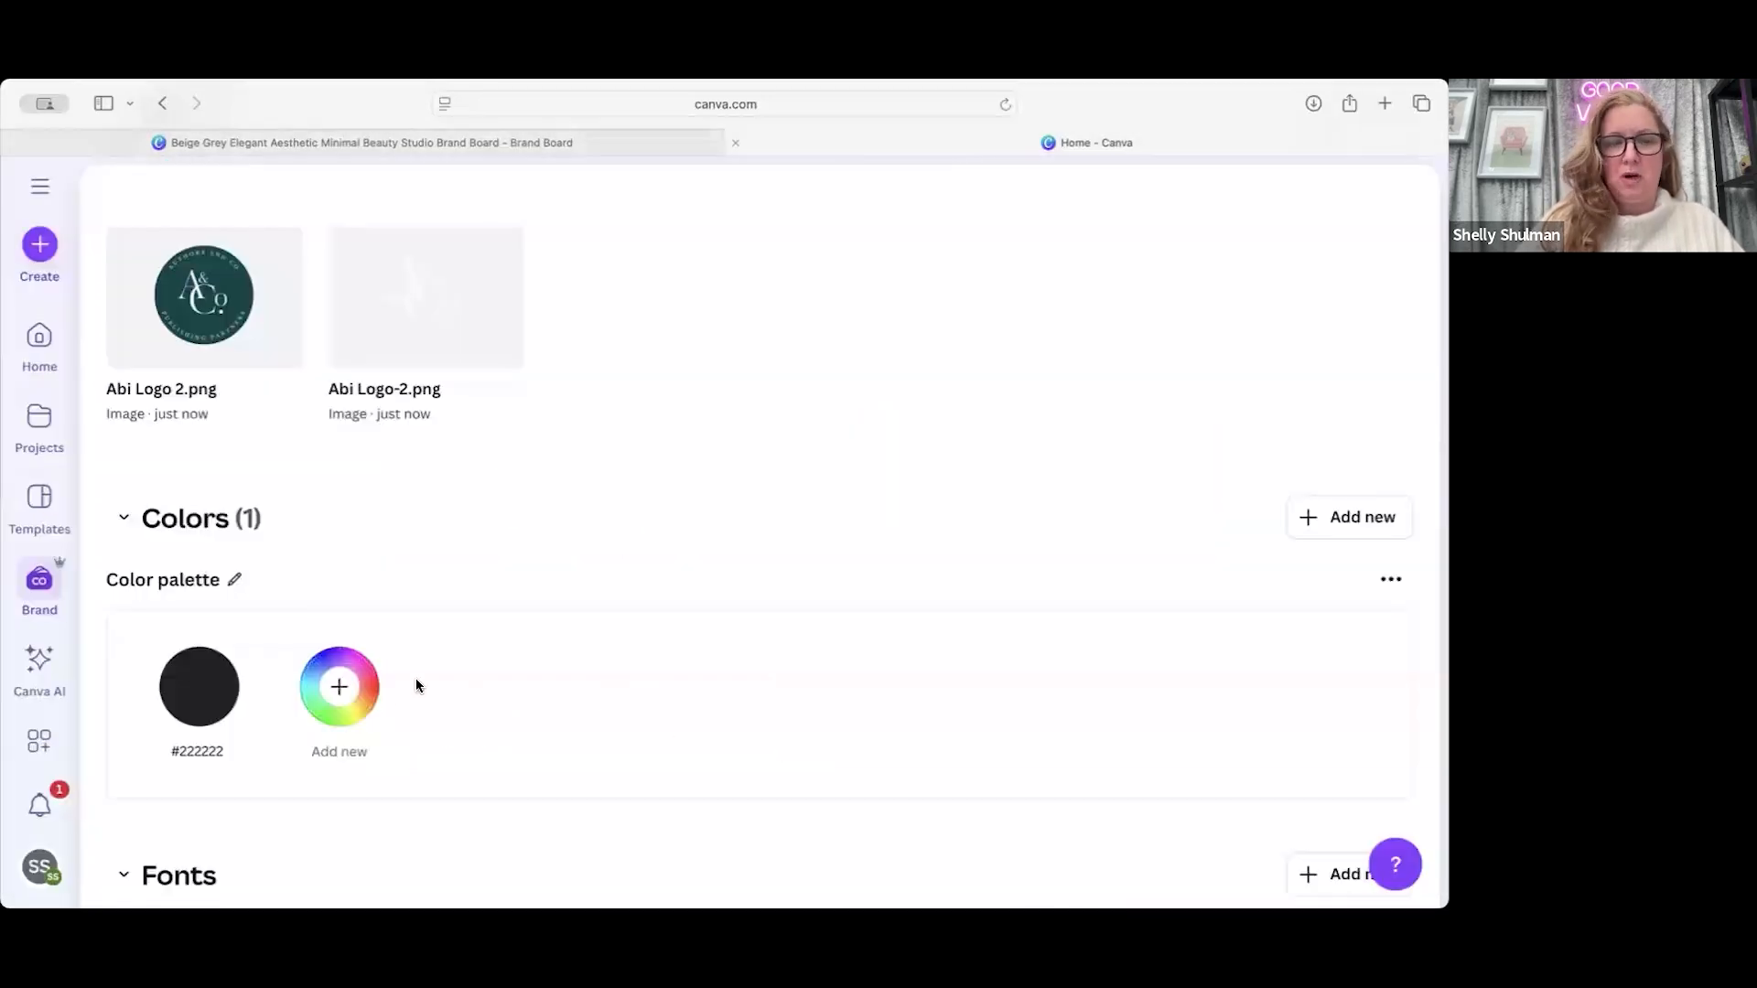
{"action": "left_click", "coordinate": [341, 688]}
{"action": "left_click", "coordinate": [364, 743]}
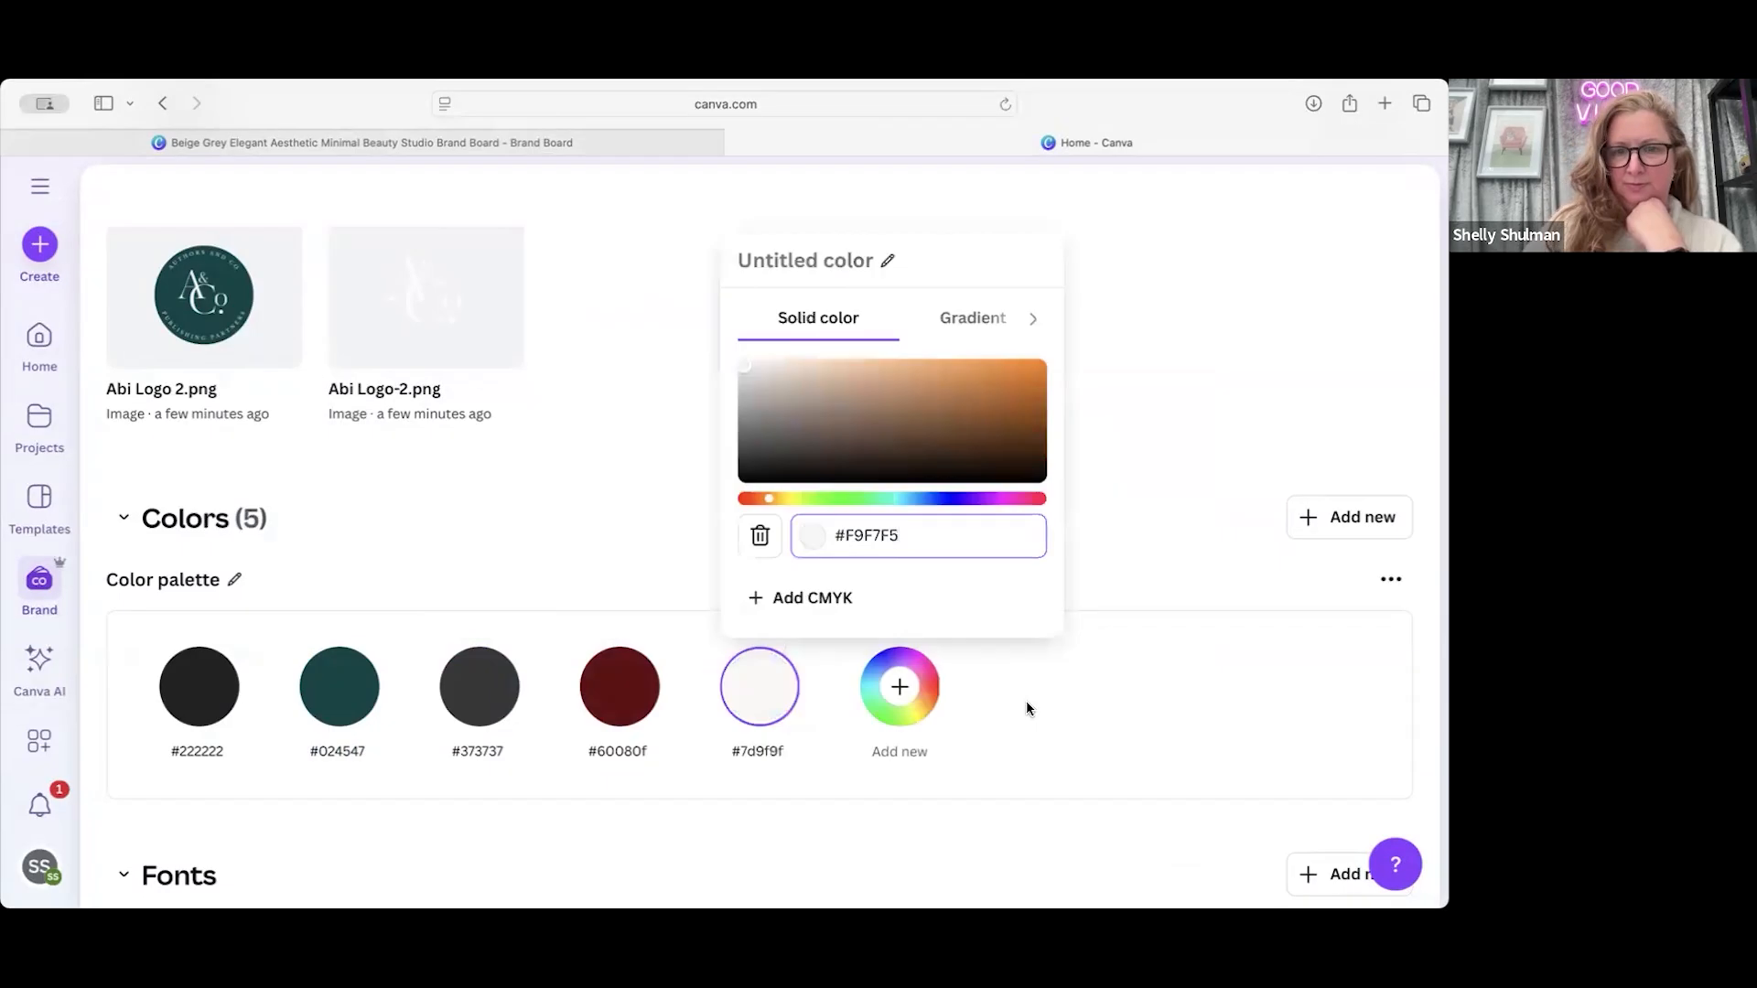
{"action": "left_click", "coordinate": [1029, 707]}
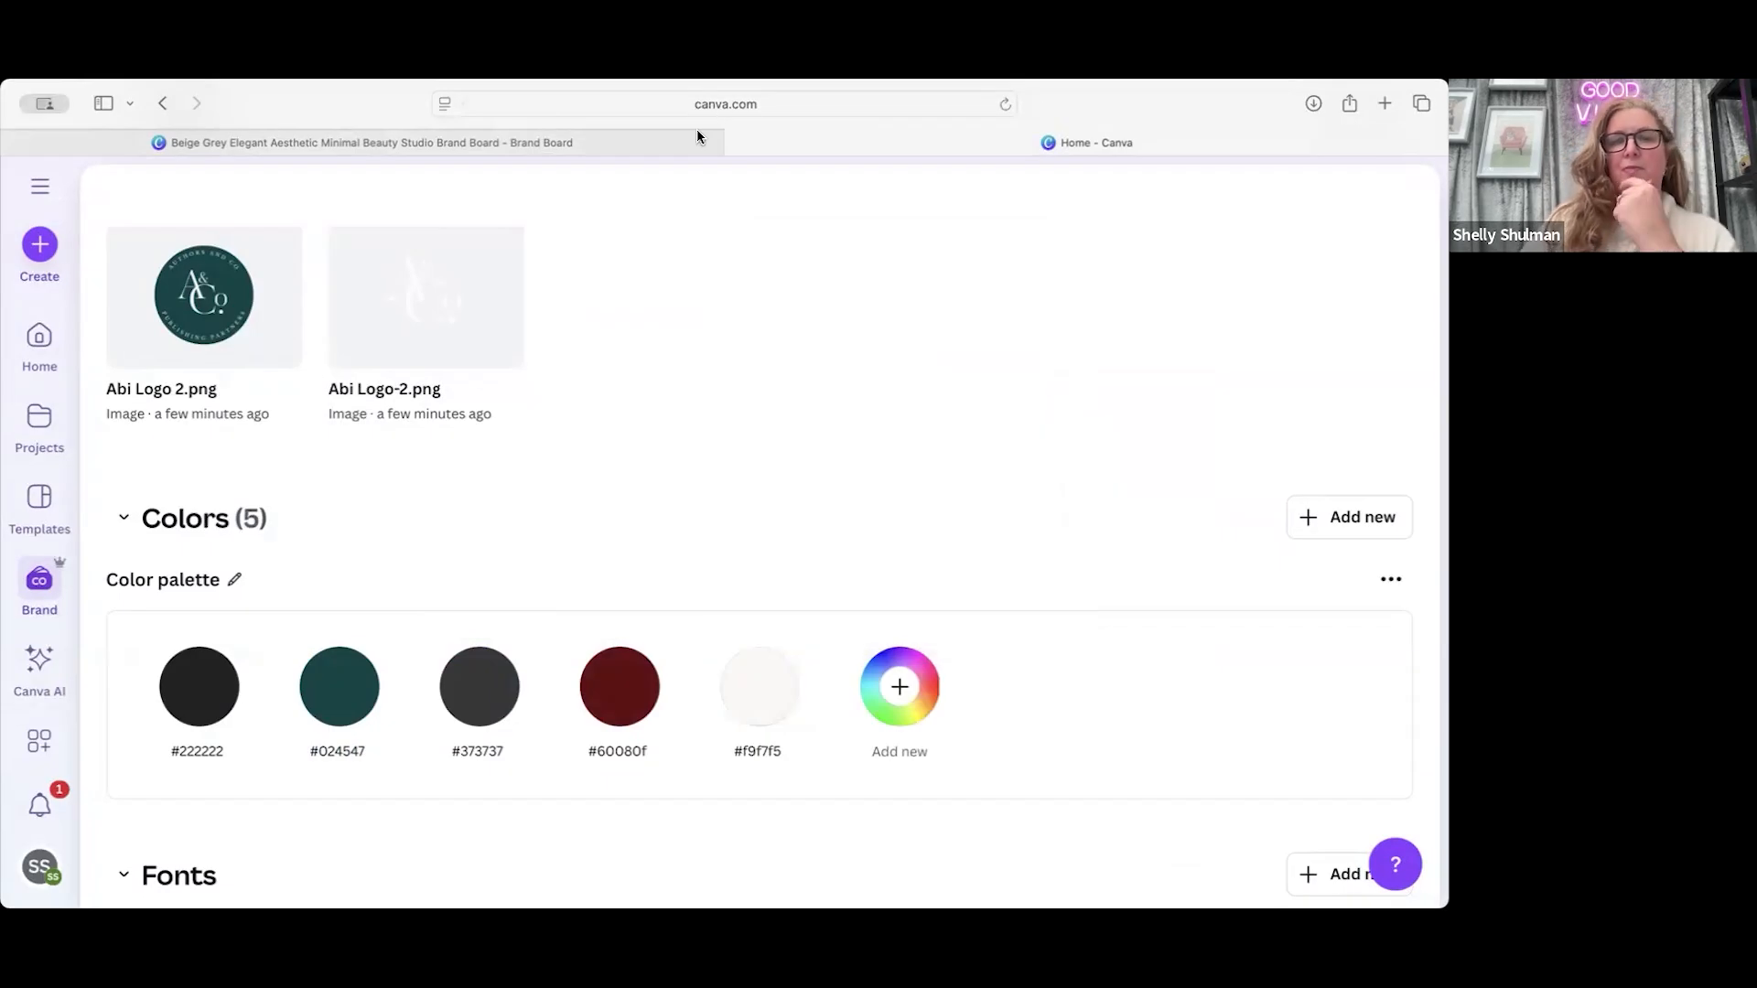
Step: Check the font names on the brand board and set the kit's Title font to Kudryashev Display
{"action": "scroll", "coordinate": [705, 495], "scroll_direction": "down", "scroll_amount": 1}
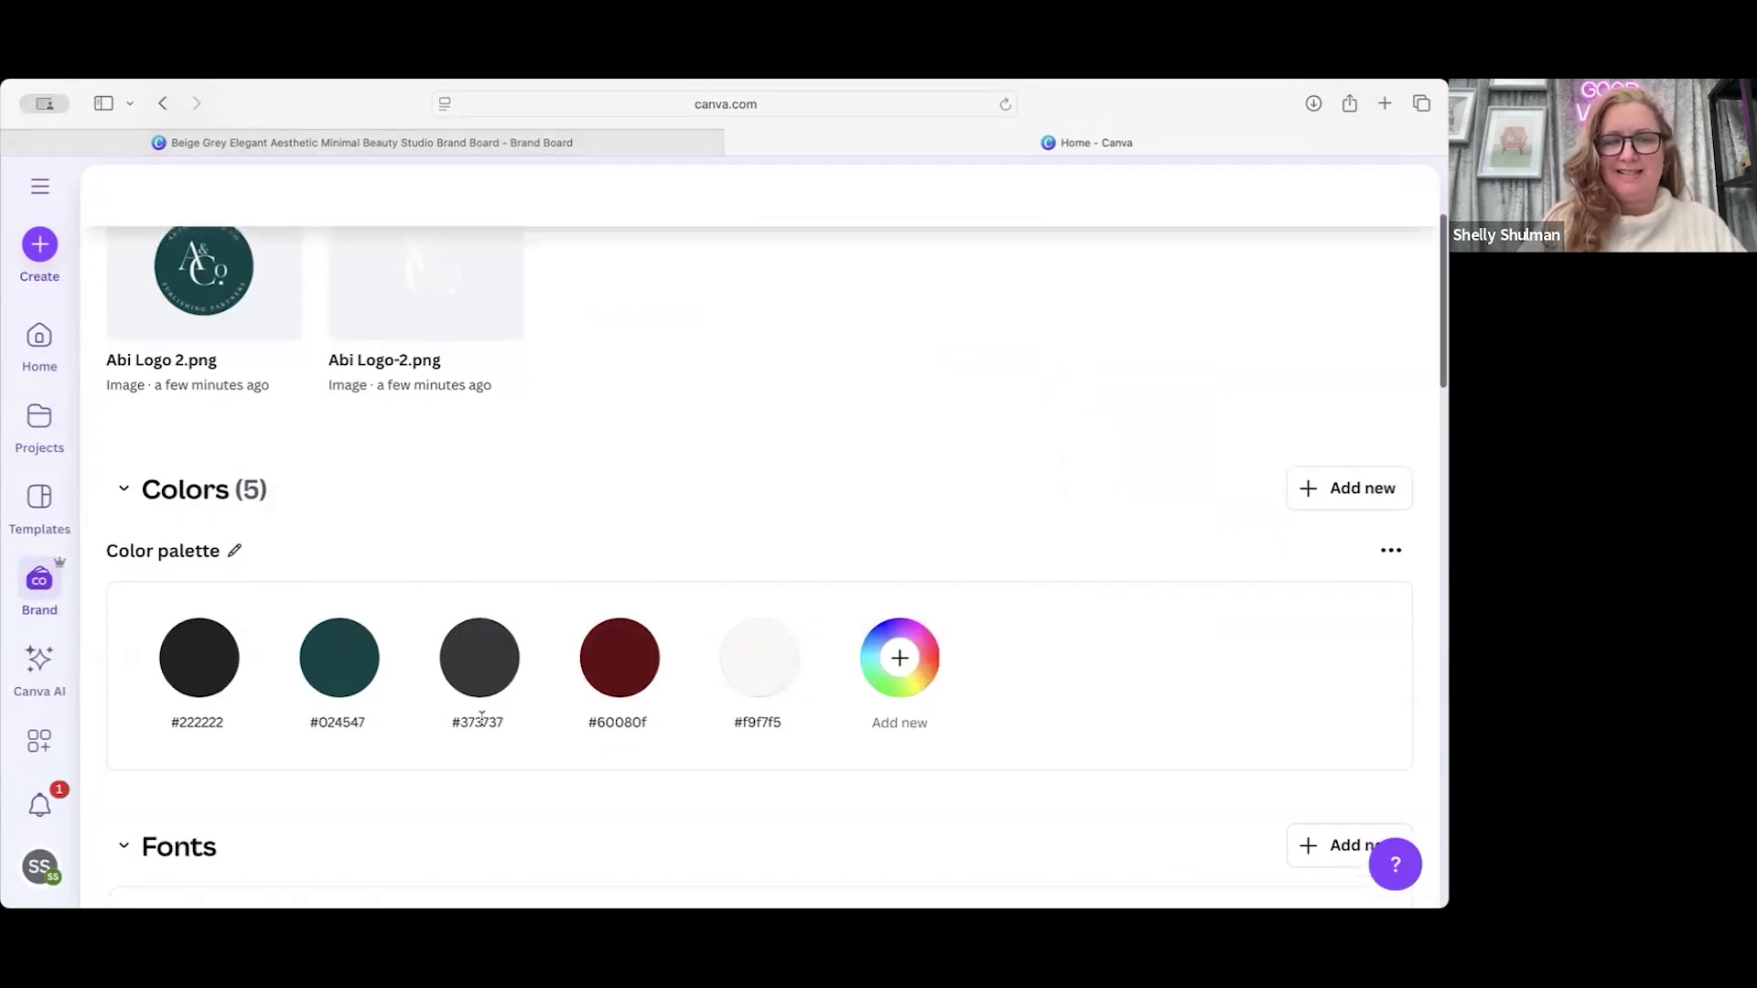
{"action": "scroll", "coordinate": [482, 718], "scroll_direction": "down", "scroll_amount": 5}
{"action": "scroll", "coordinate": [490, 672], "scroll_direction": "down", "scroll_amount": 2}
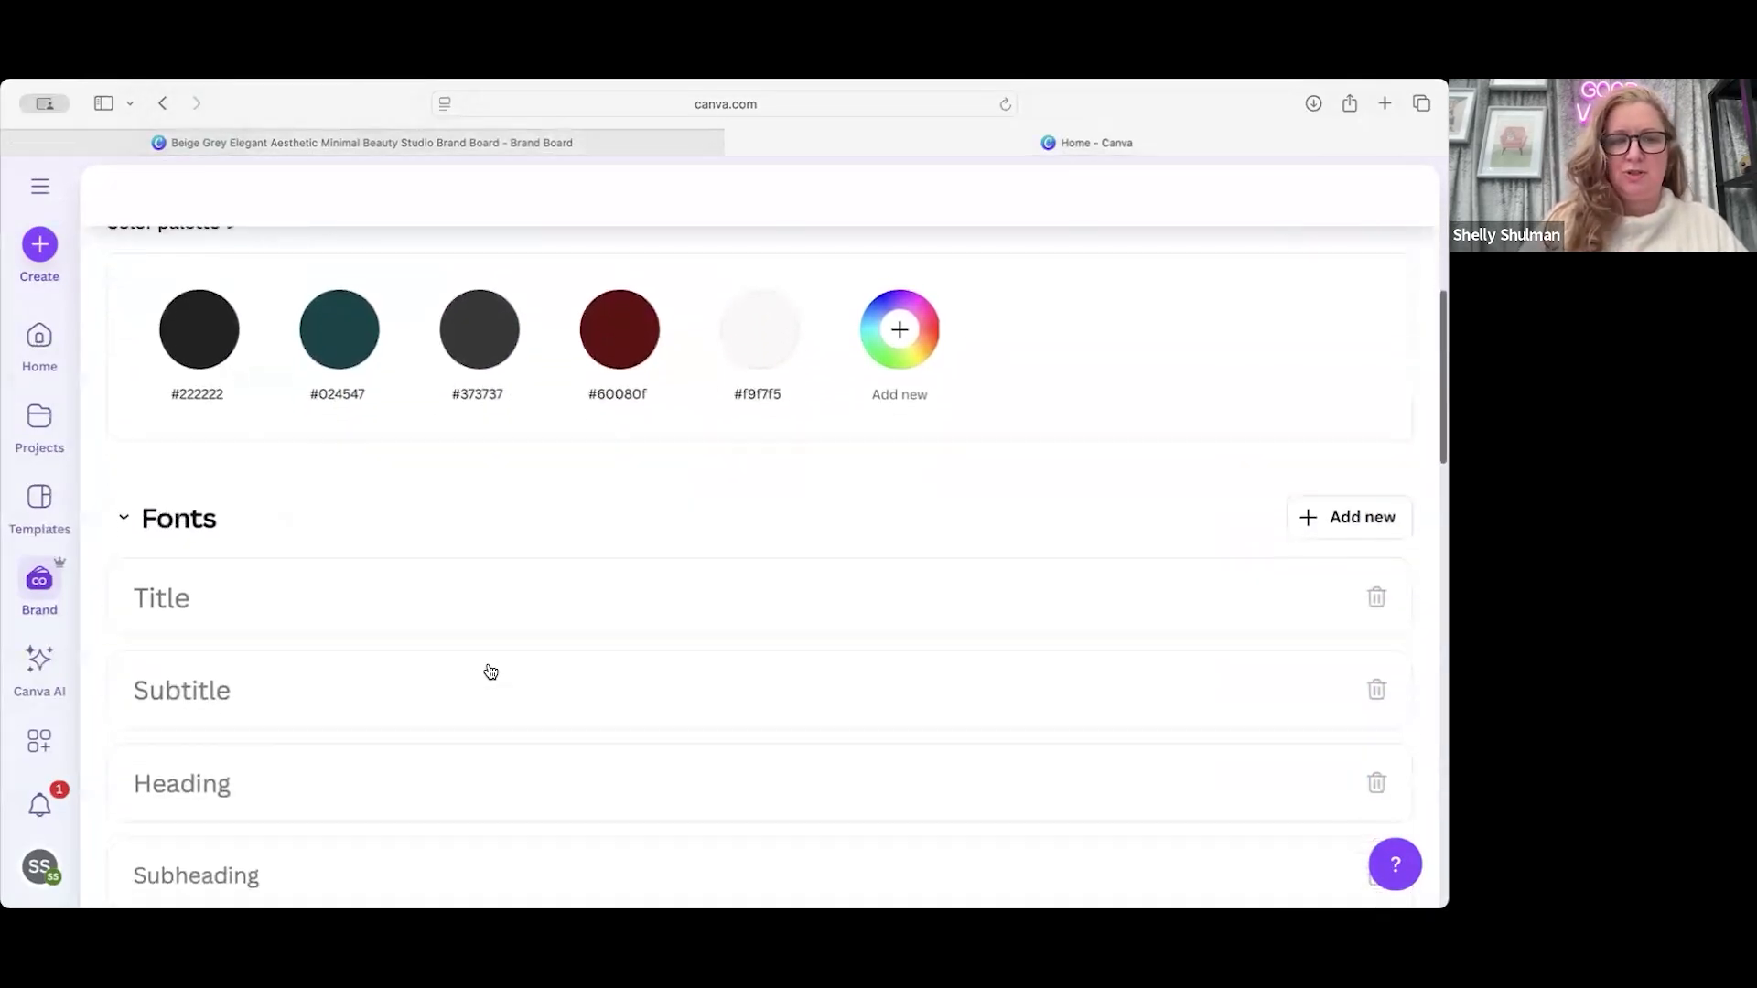
{"action": "left_click", "coordinate": [544, 137]}
{"action": "scroll", "coordinate": [485, 695], "scroll_direction": "down", "scroll_amount": 1}
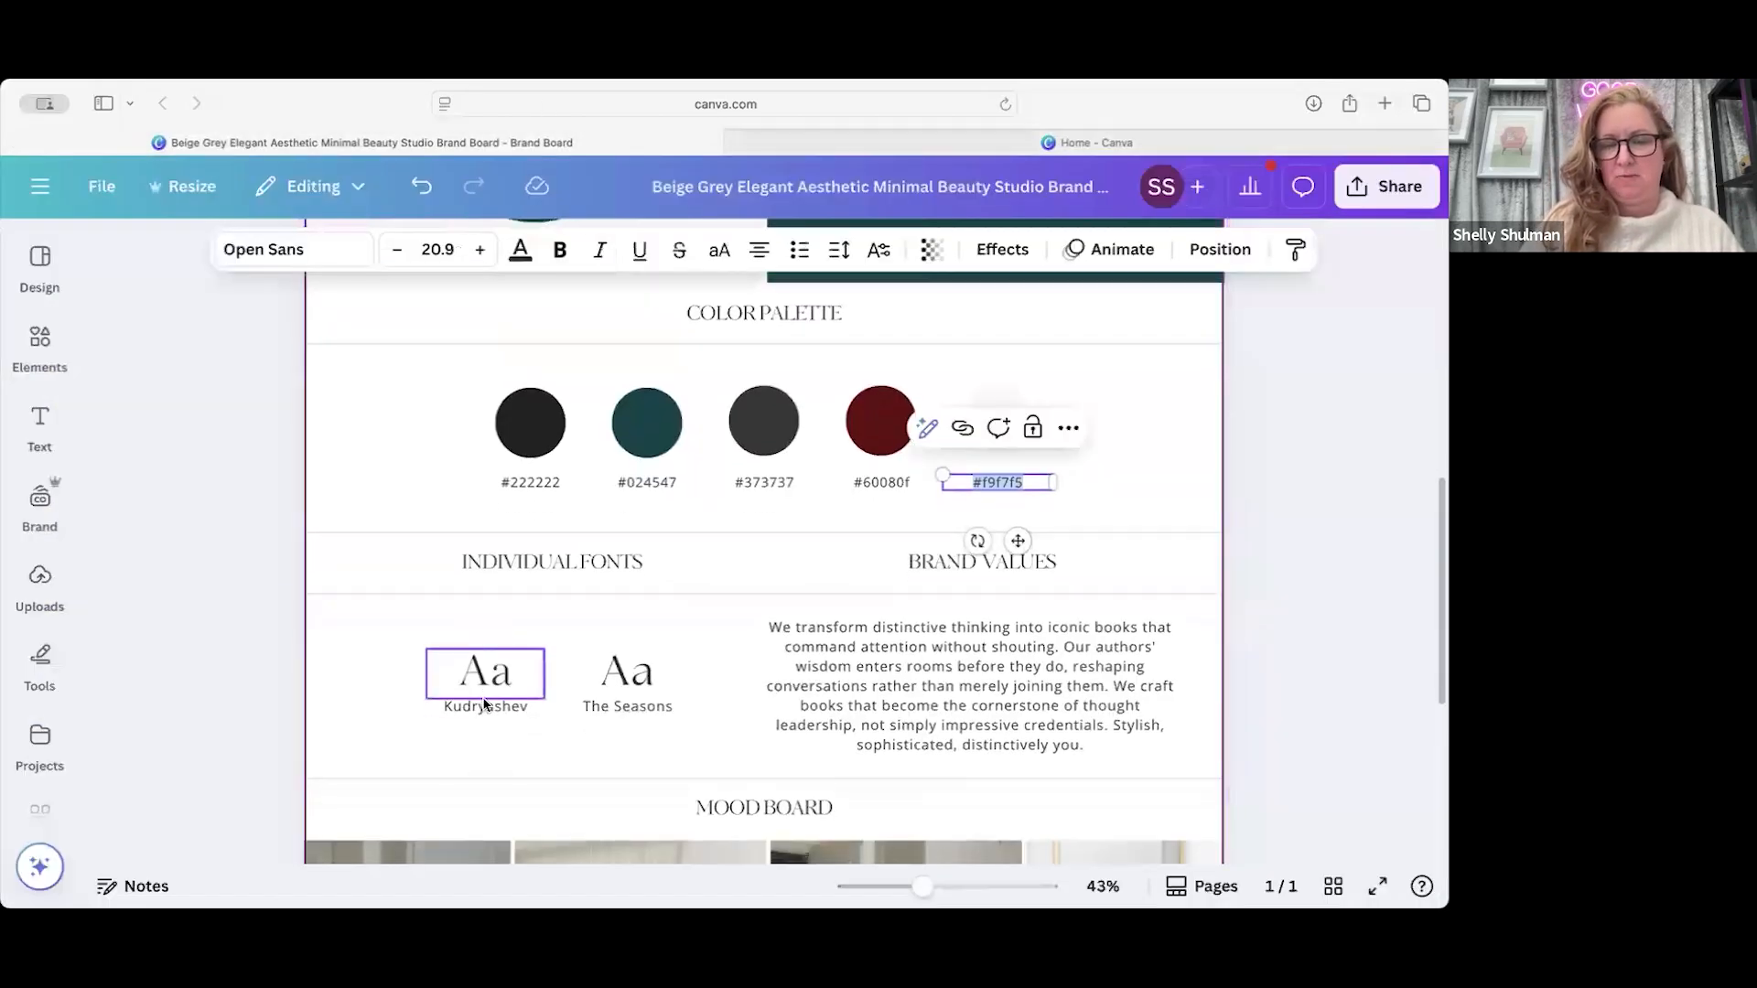
{"action": "left_click", "coordinate": [933, 141]}
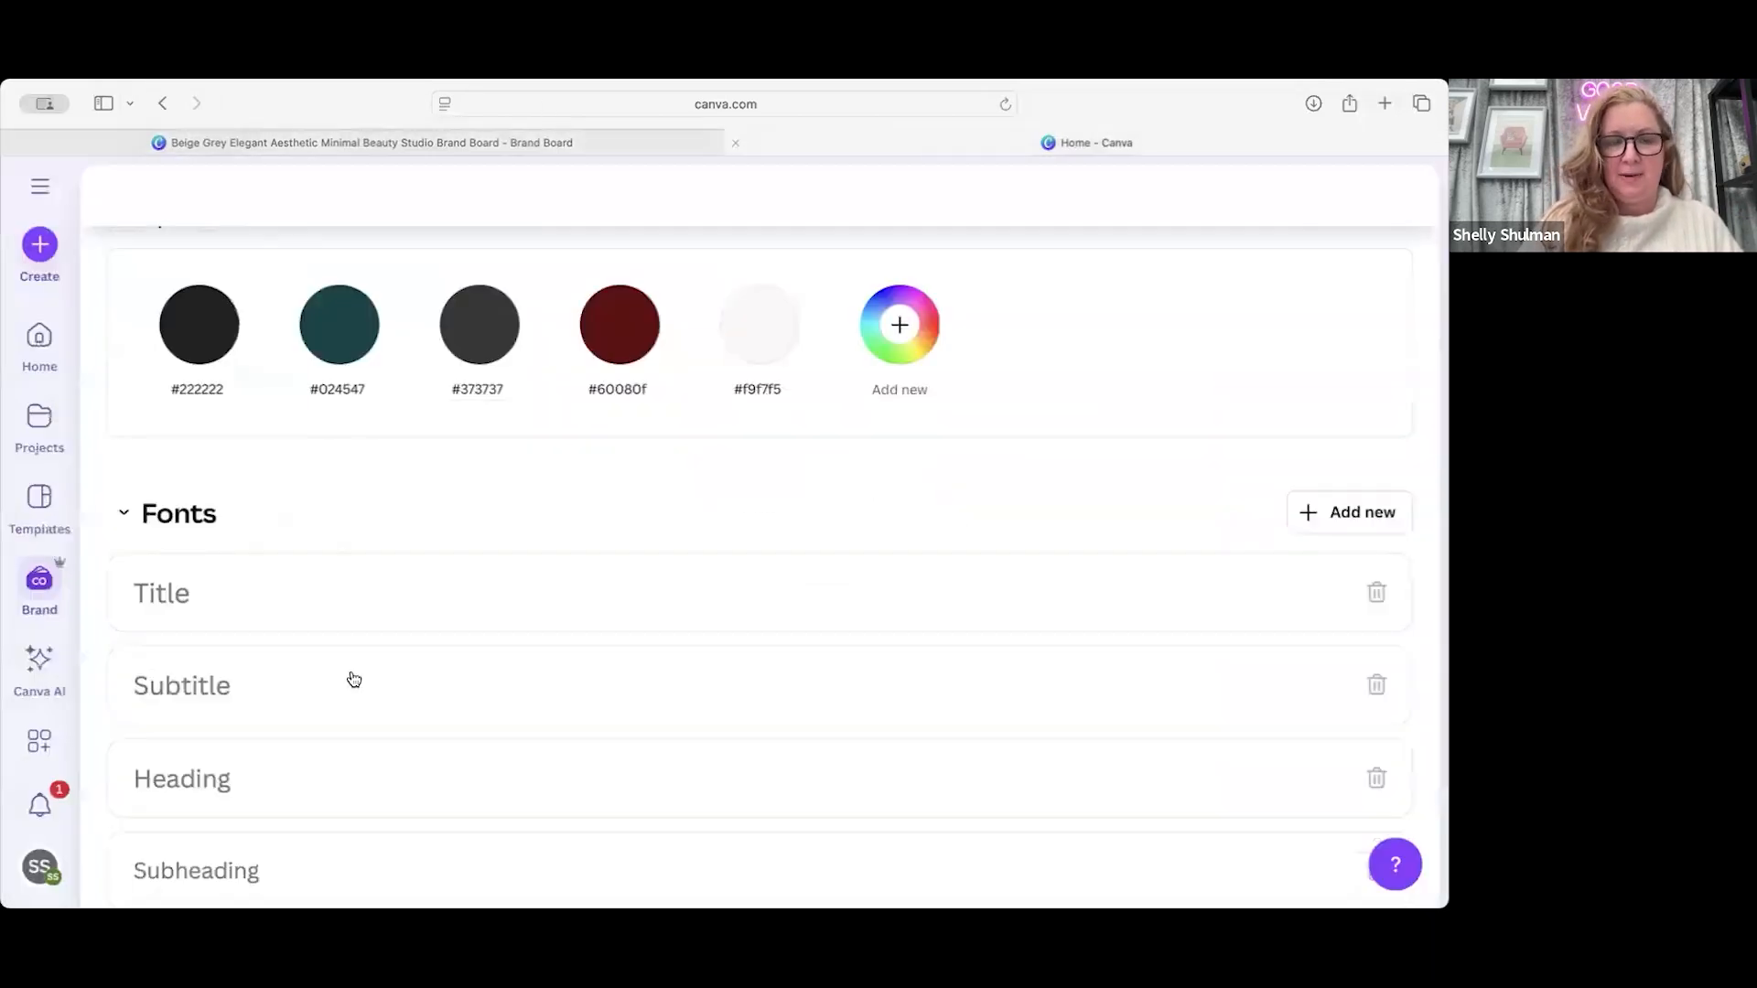
{"action": "left_click", "coordinate": [311, 598]}
{"action": "left_click", "coordinate": [247, 577]}
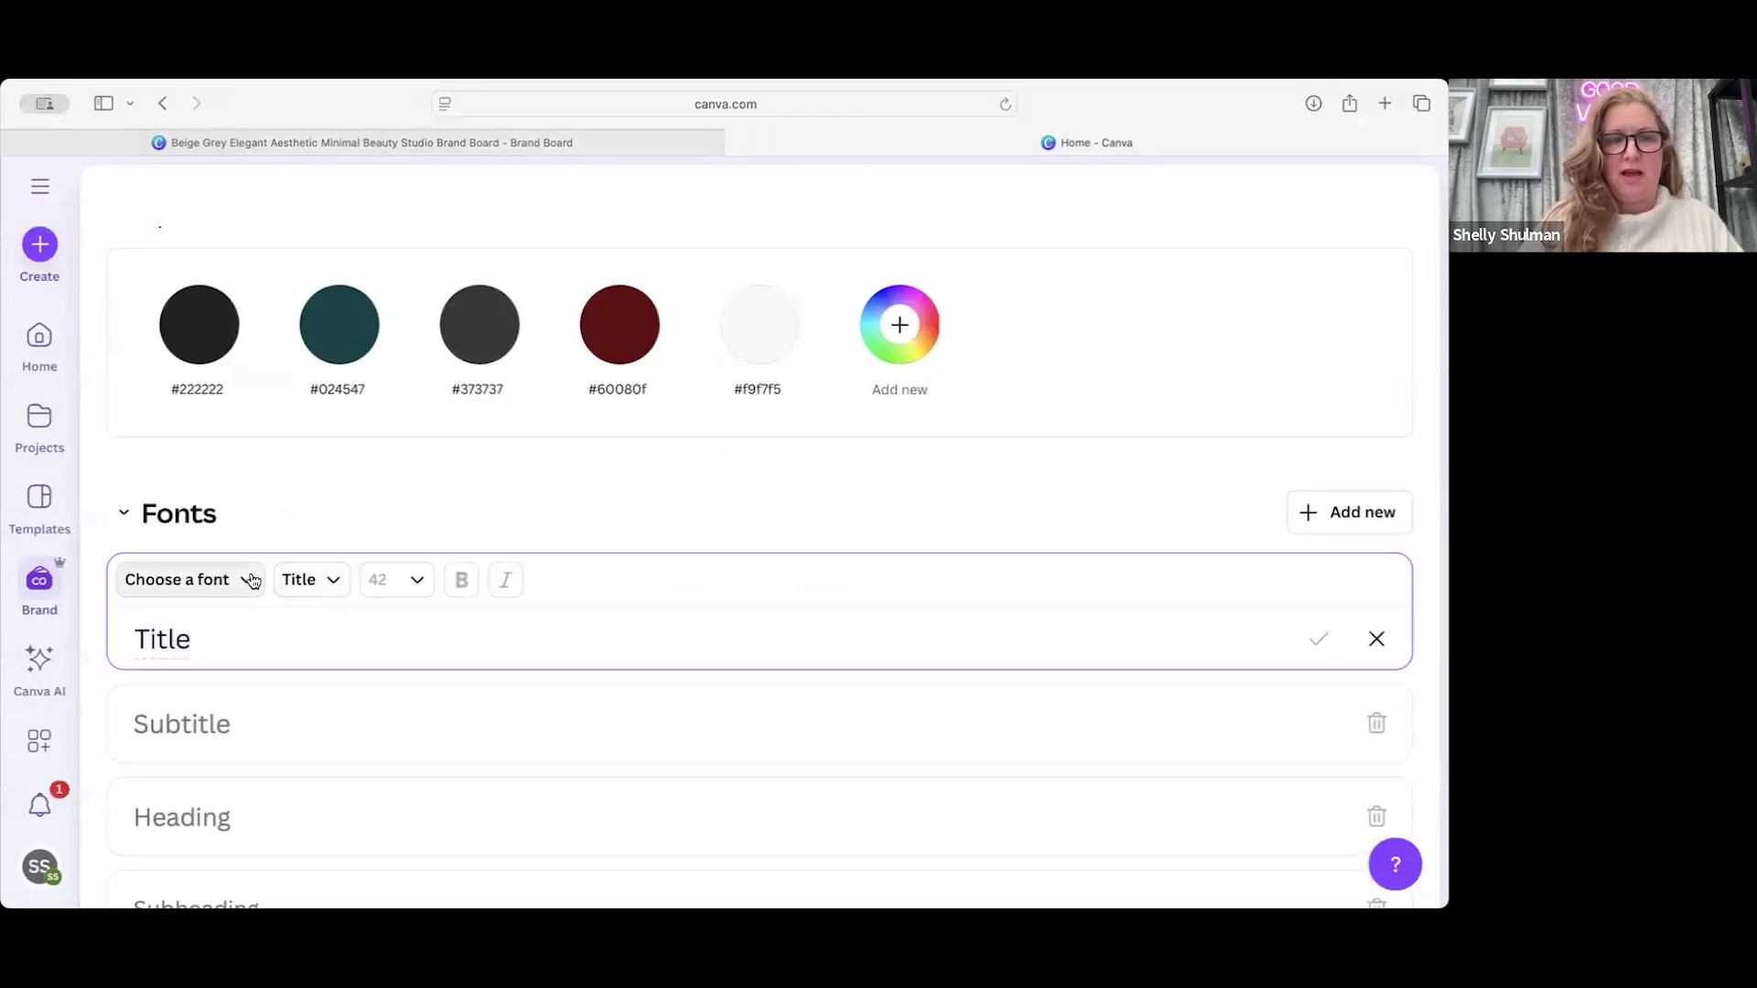
{"action": "type", "text": "kud"}
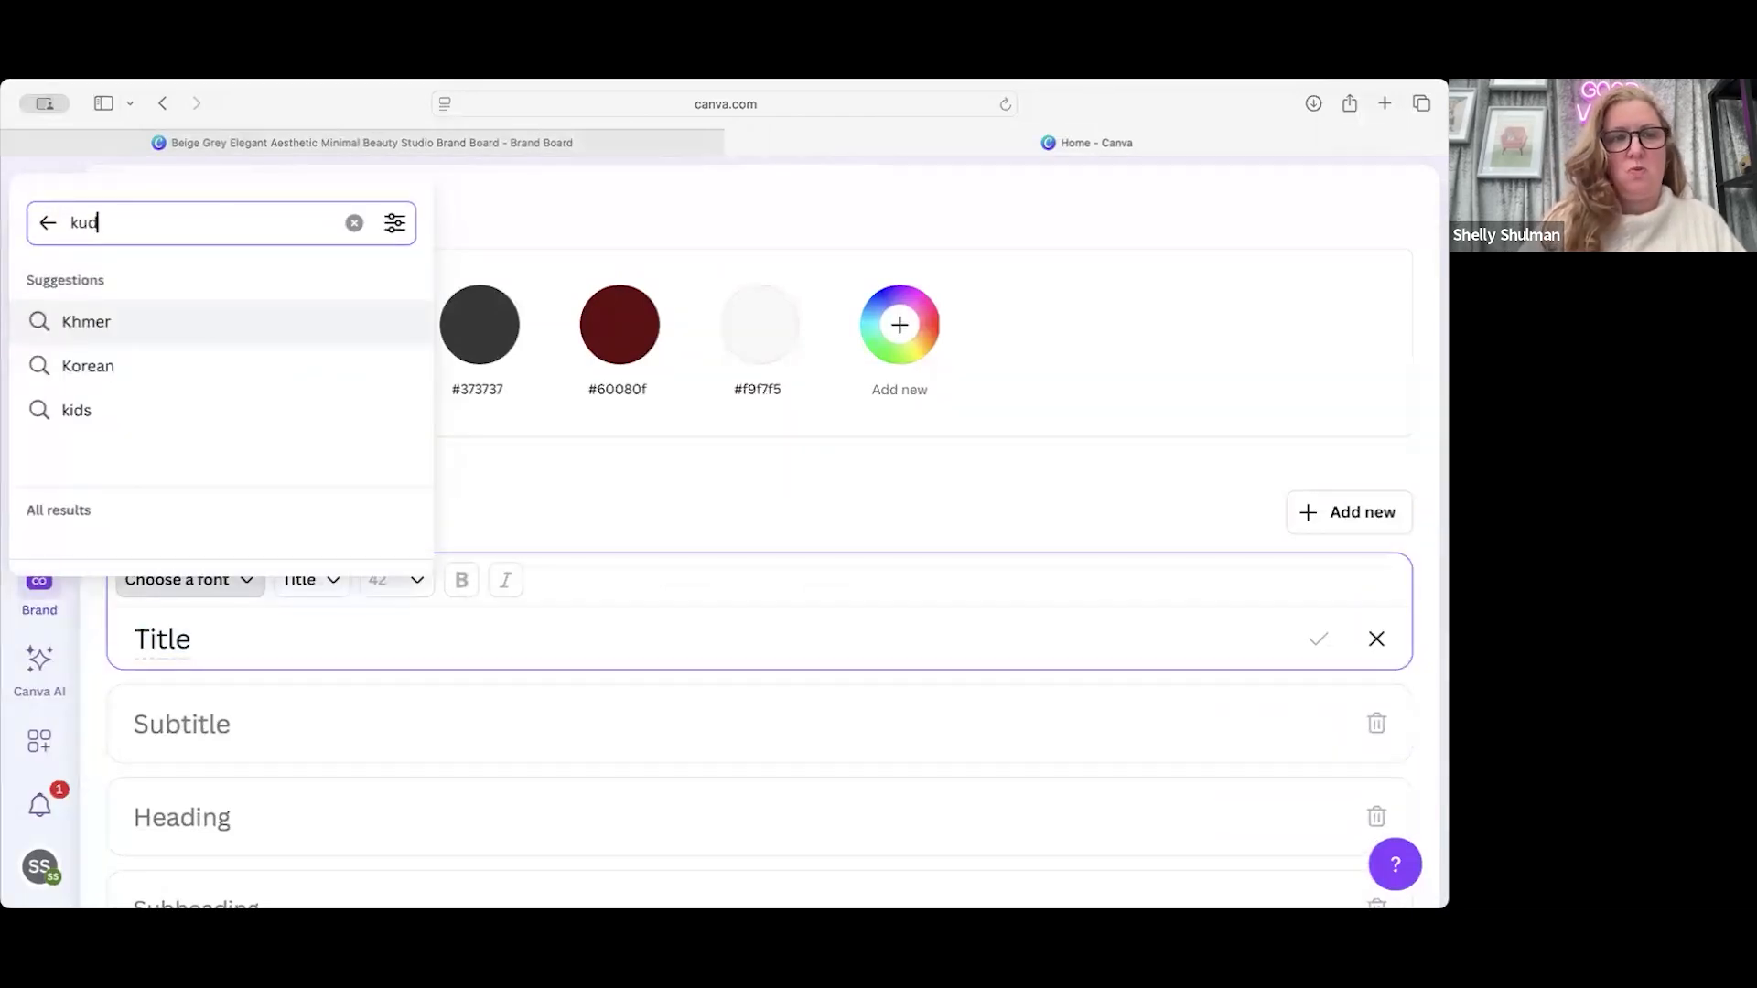
{"action": "left_click", "coordinate": [219, 333]}
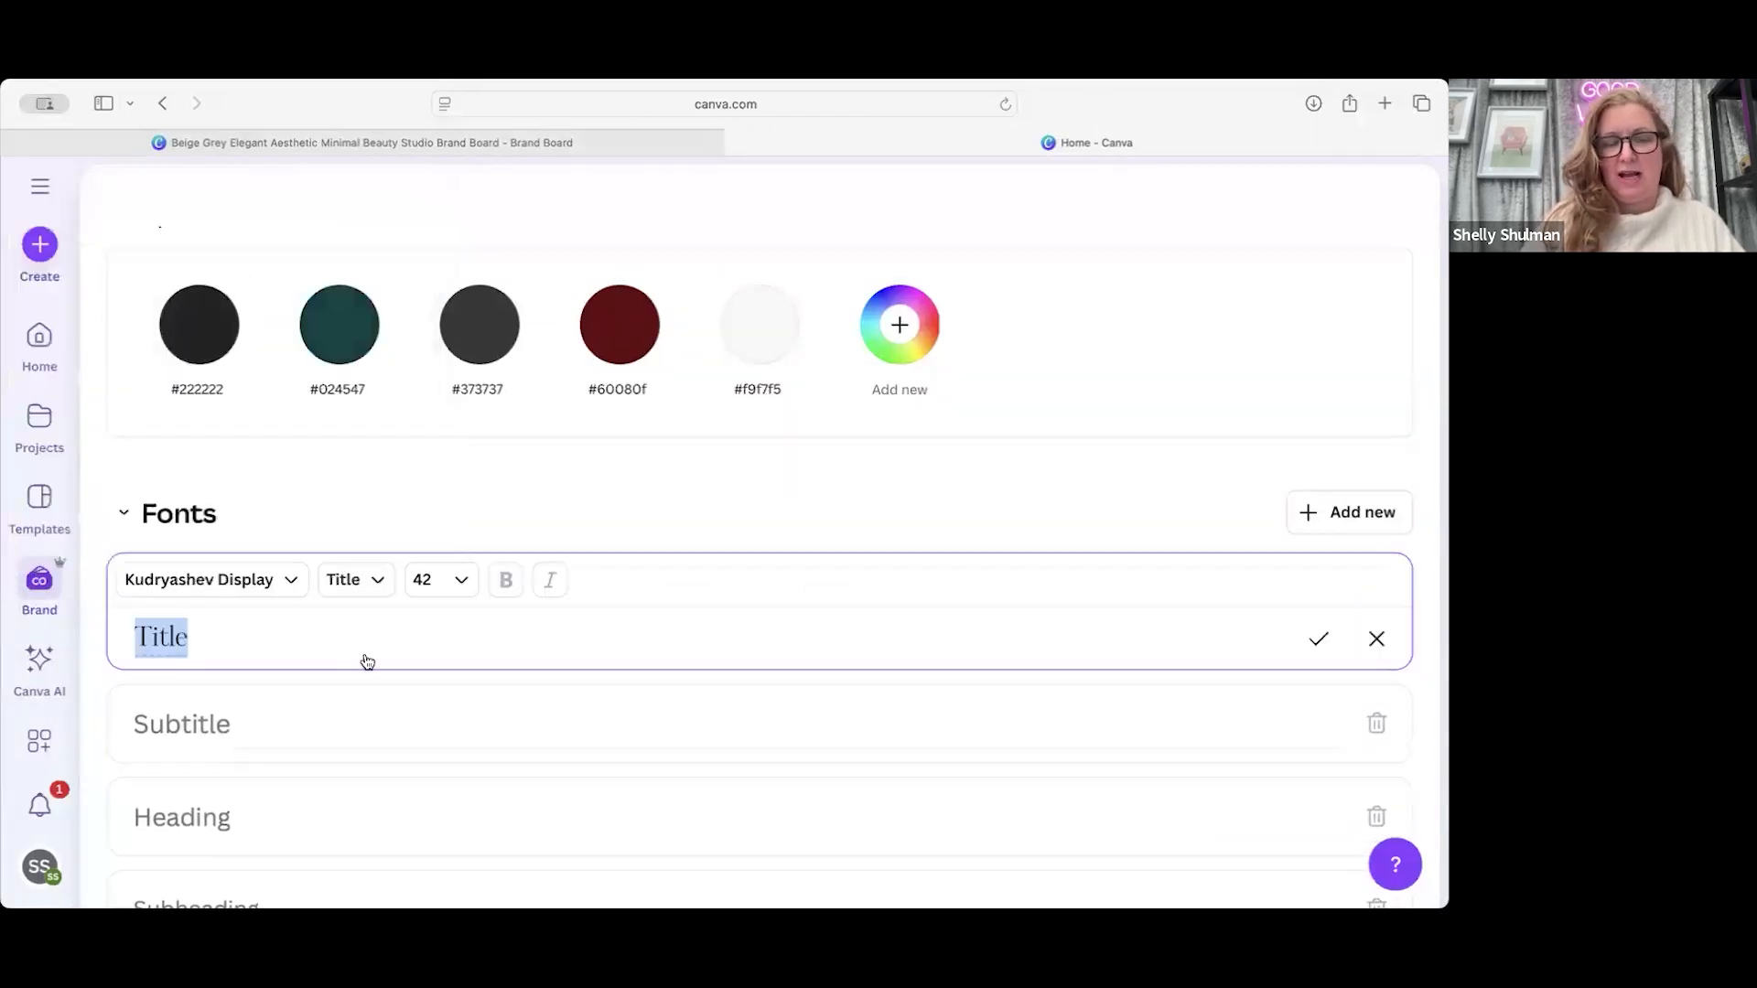
Step: Set the kit's Subtitle font to Kudryashev Display, consulting the brand board
{"action": "left_click", "coordinate": [358, 729]}
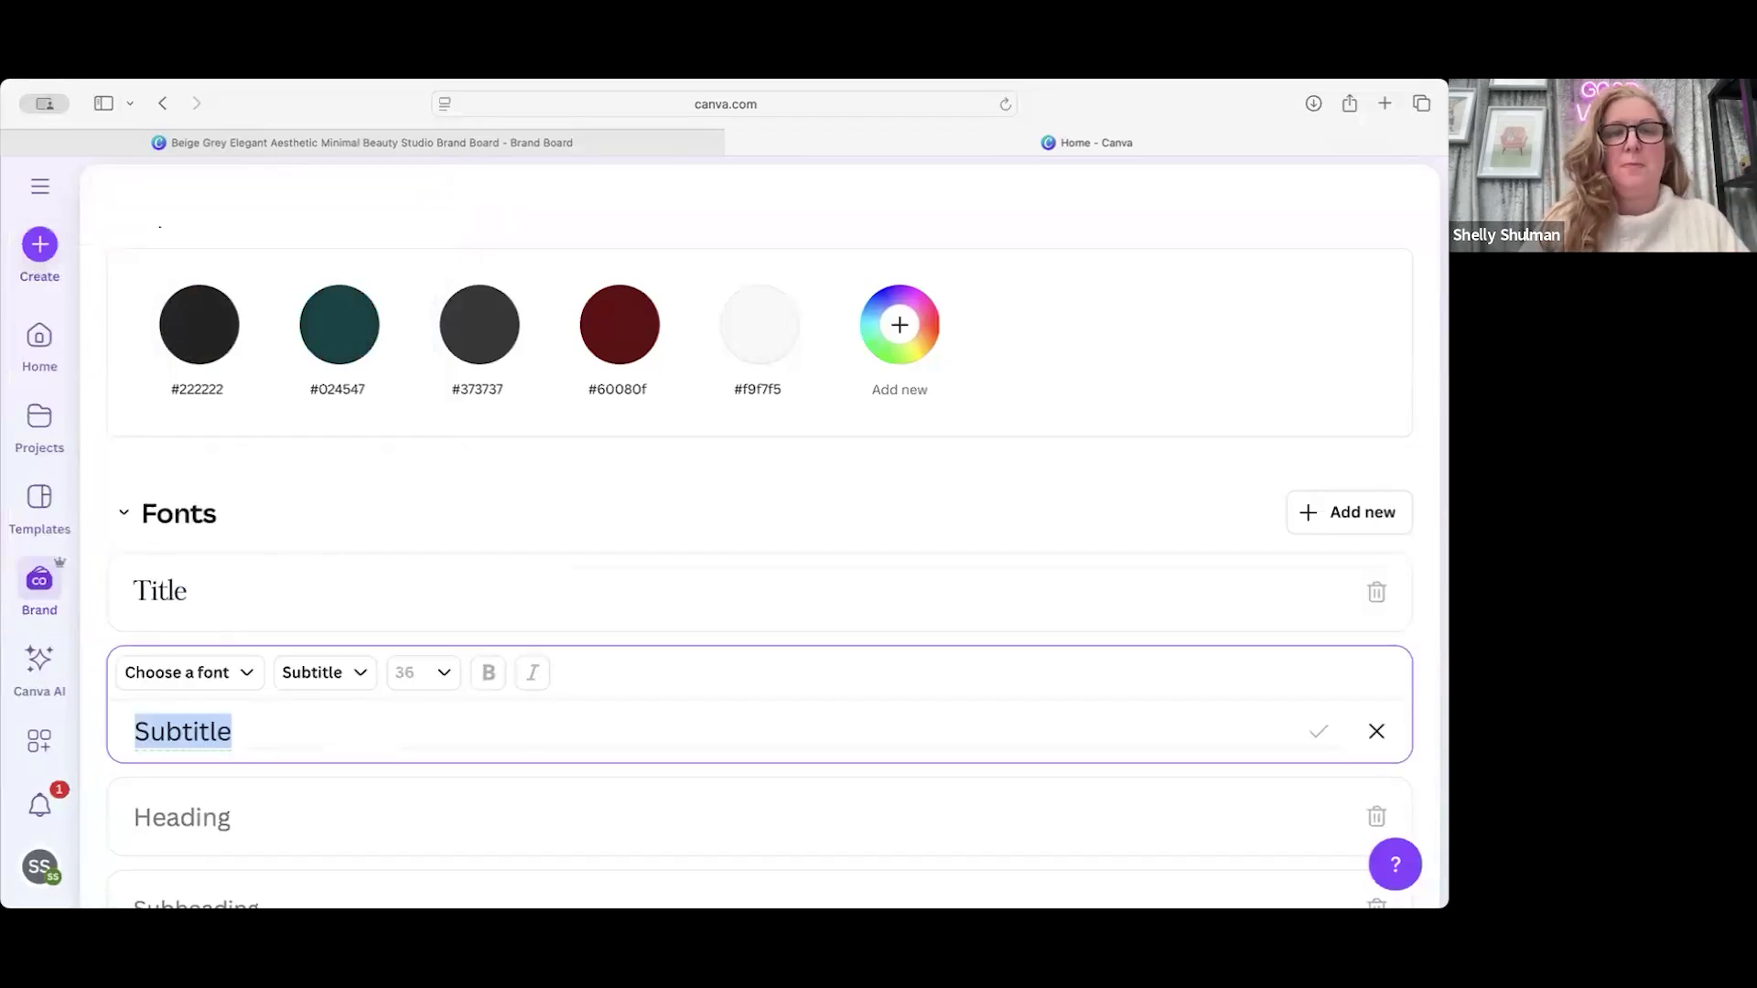
{"action": "left_click", "coordinate": [546, 142]}
{"action": "left_click", "coordinate": [834, 151]}
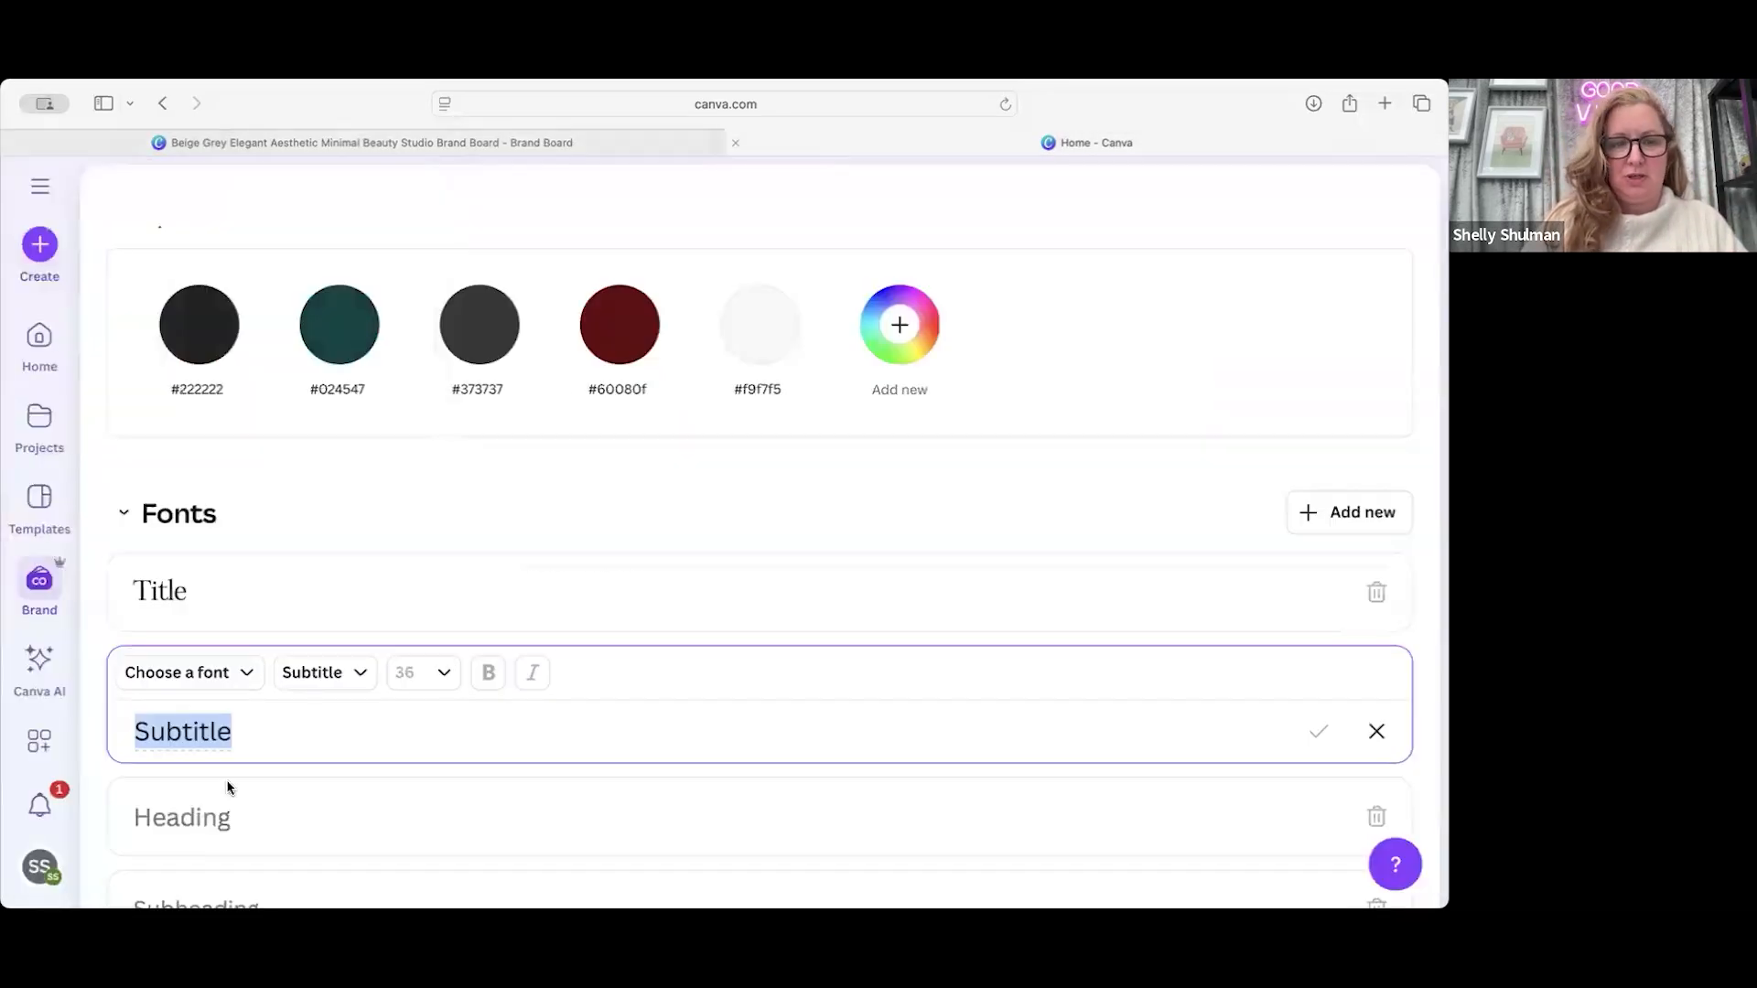
{"action": "left_click", "coordinate": [215, 681]}
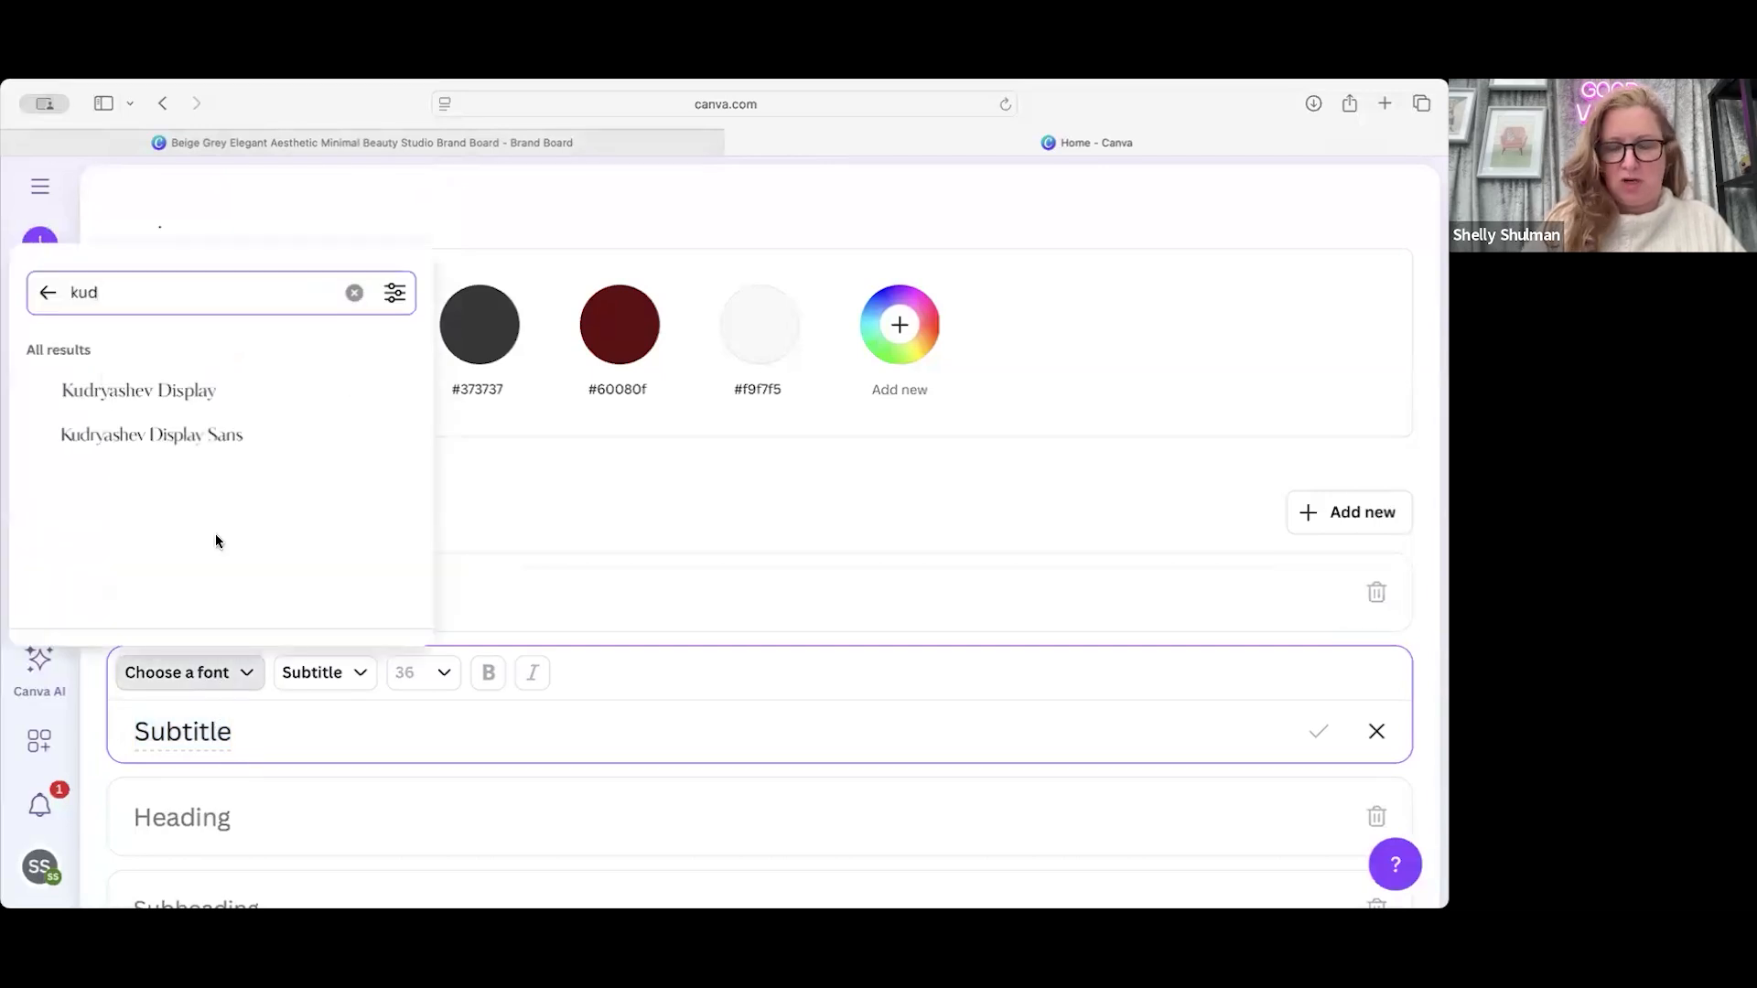
{"action": "left_click", "coordinate": [230, 405]}
Step: Set the kit's Body font to The Seasons
{"action": "scroll", "coordinate": [275, 568], "scroll_direction": "down", "scroll_amount": 4}
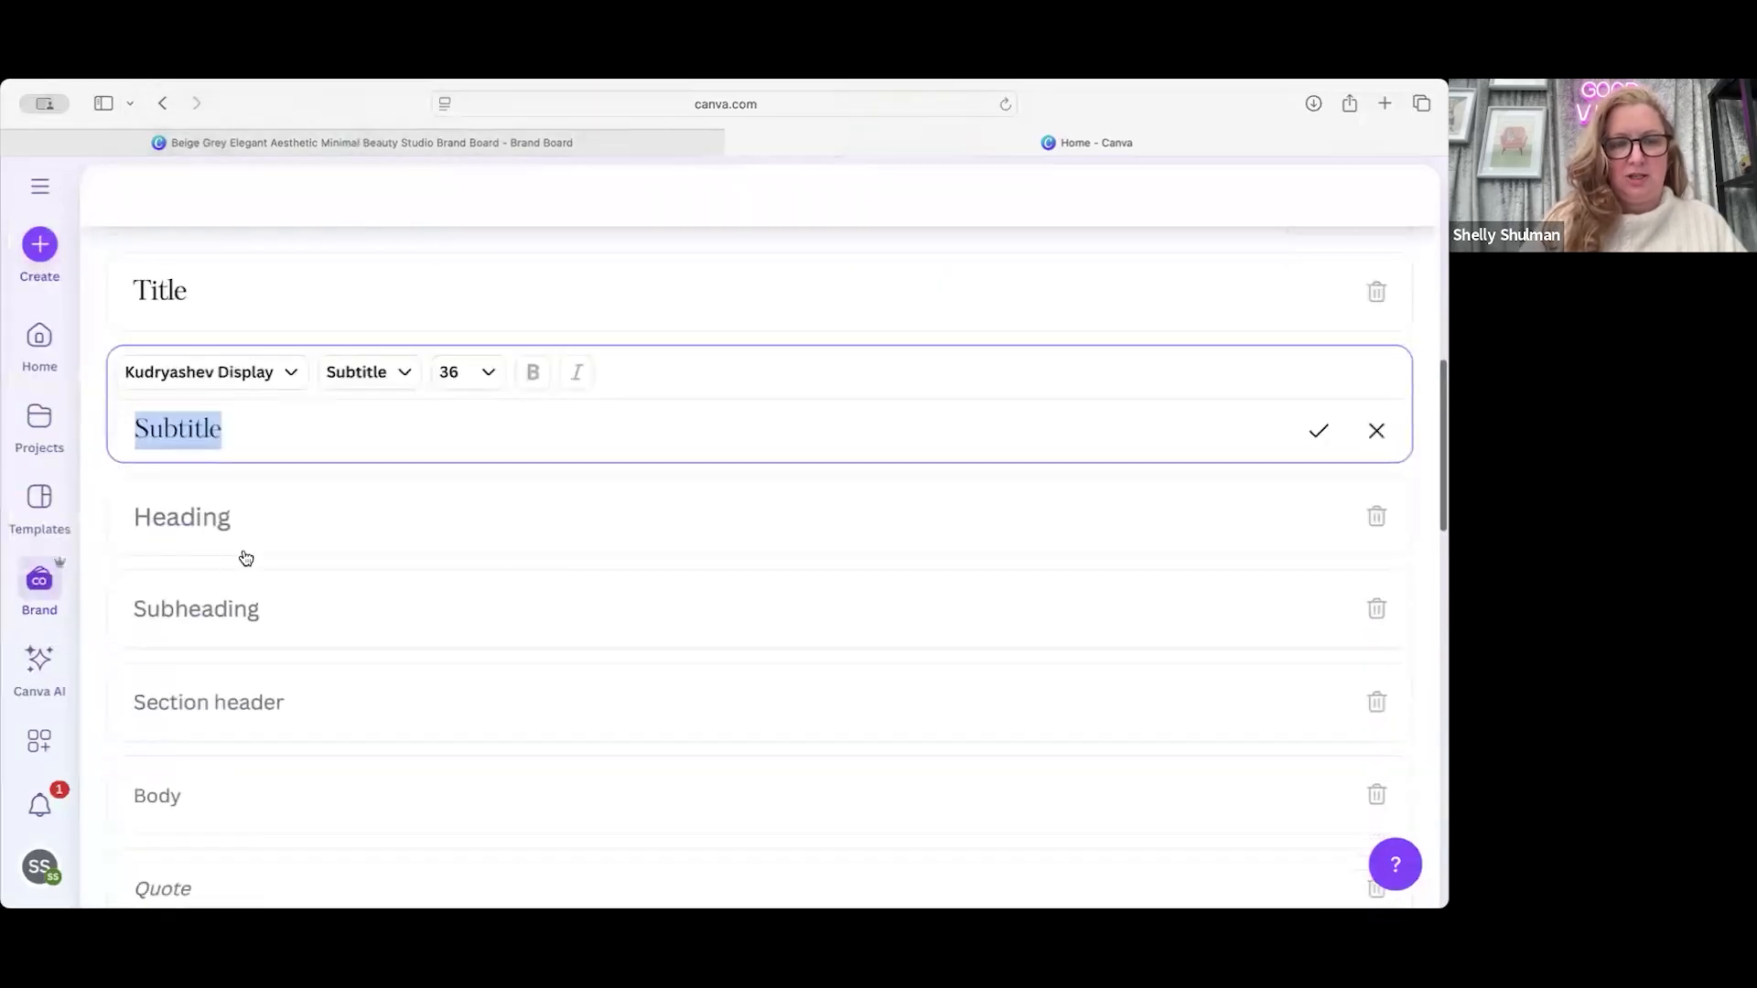
{"action": "left_click", "coordinate": [191, 799]}
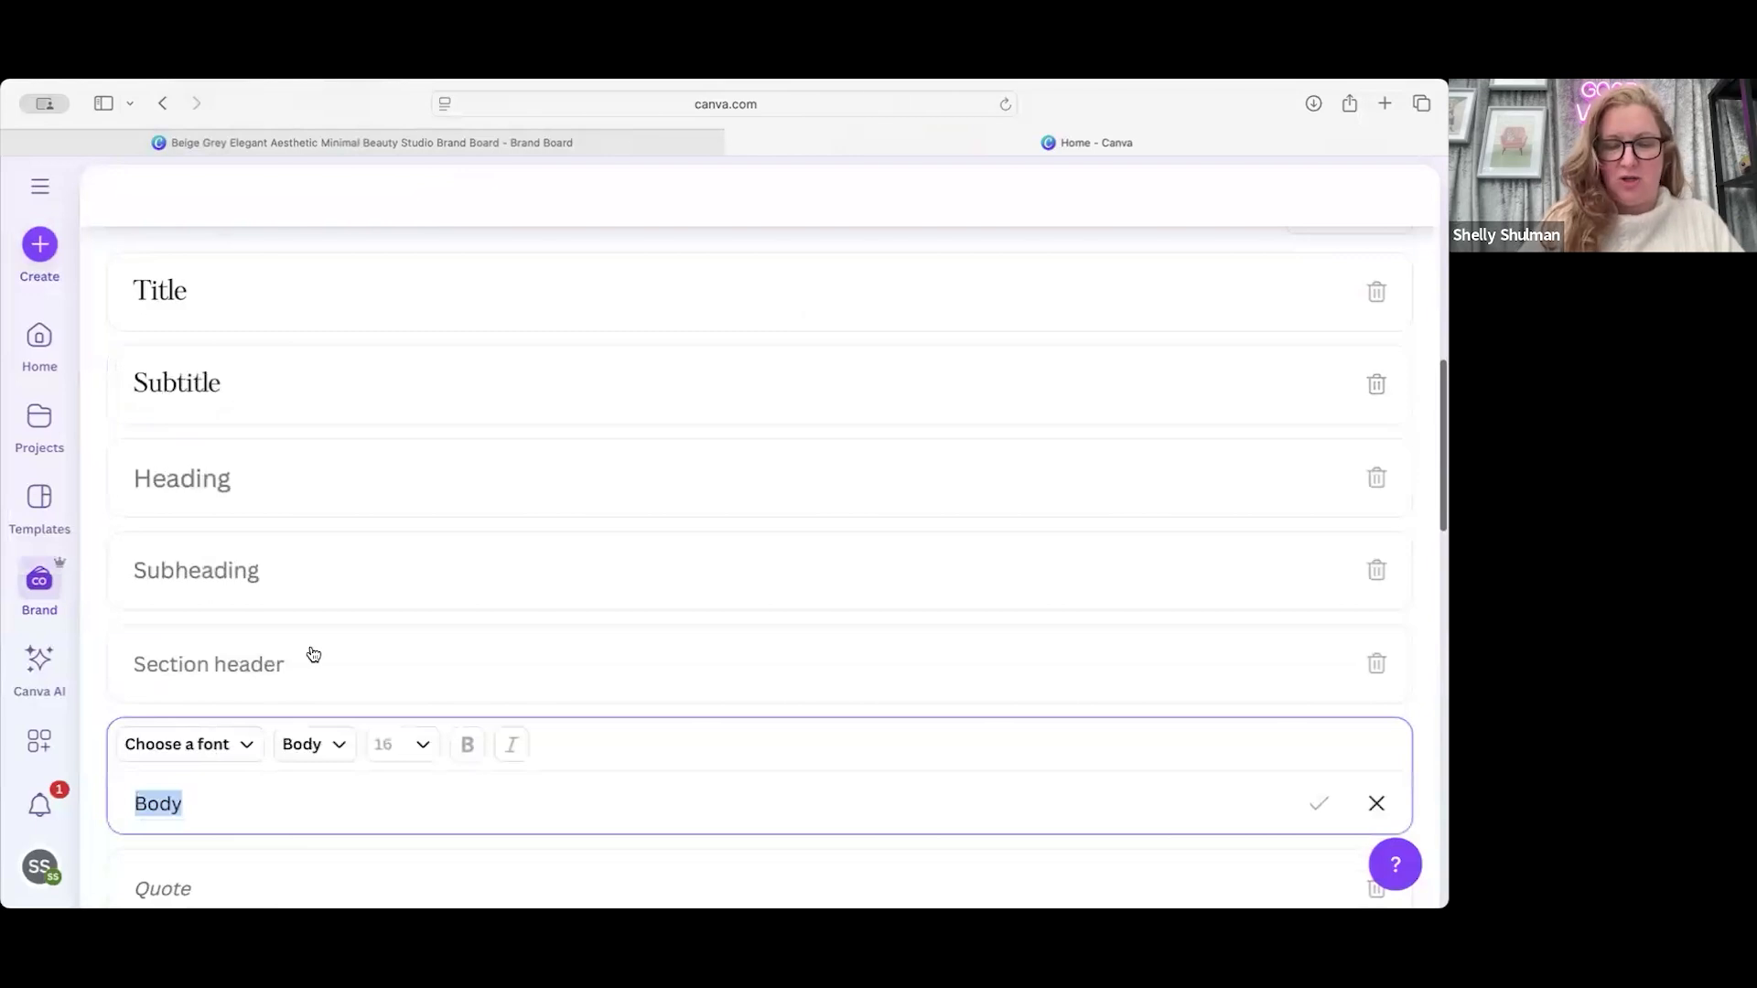
{"action": "left_click", "coordinate": [242, 743]}
{"action": "key", "text": "super+a"}
{"action": "type", "text": "the sea"}
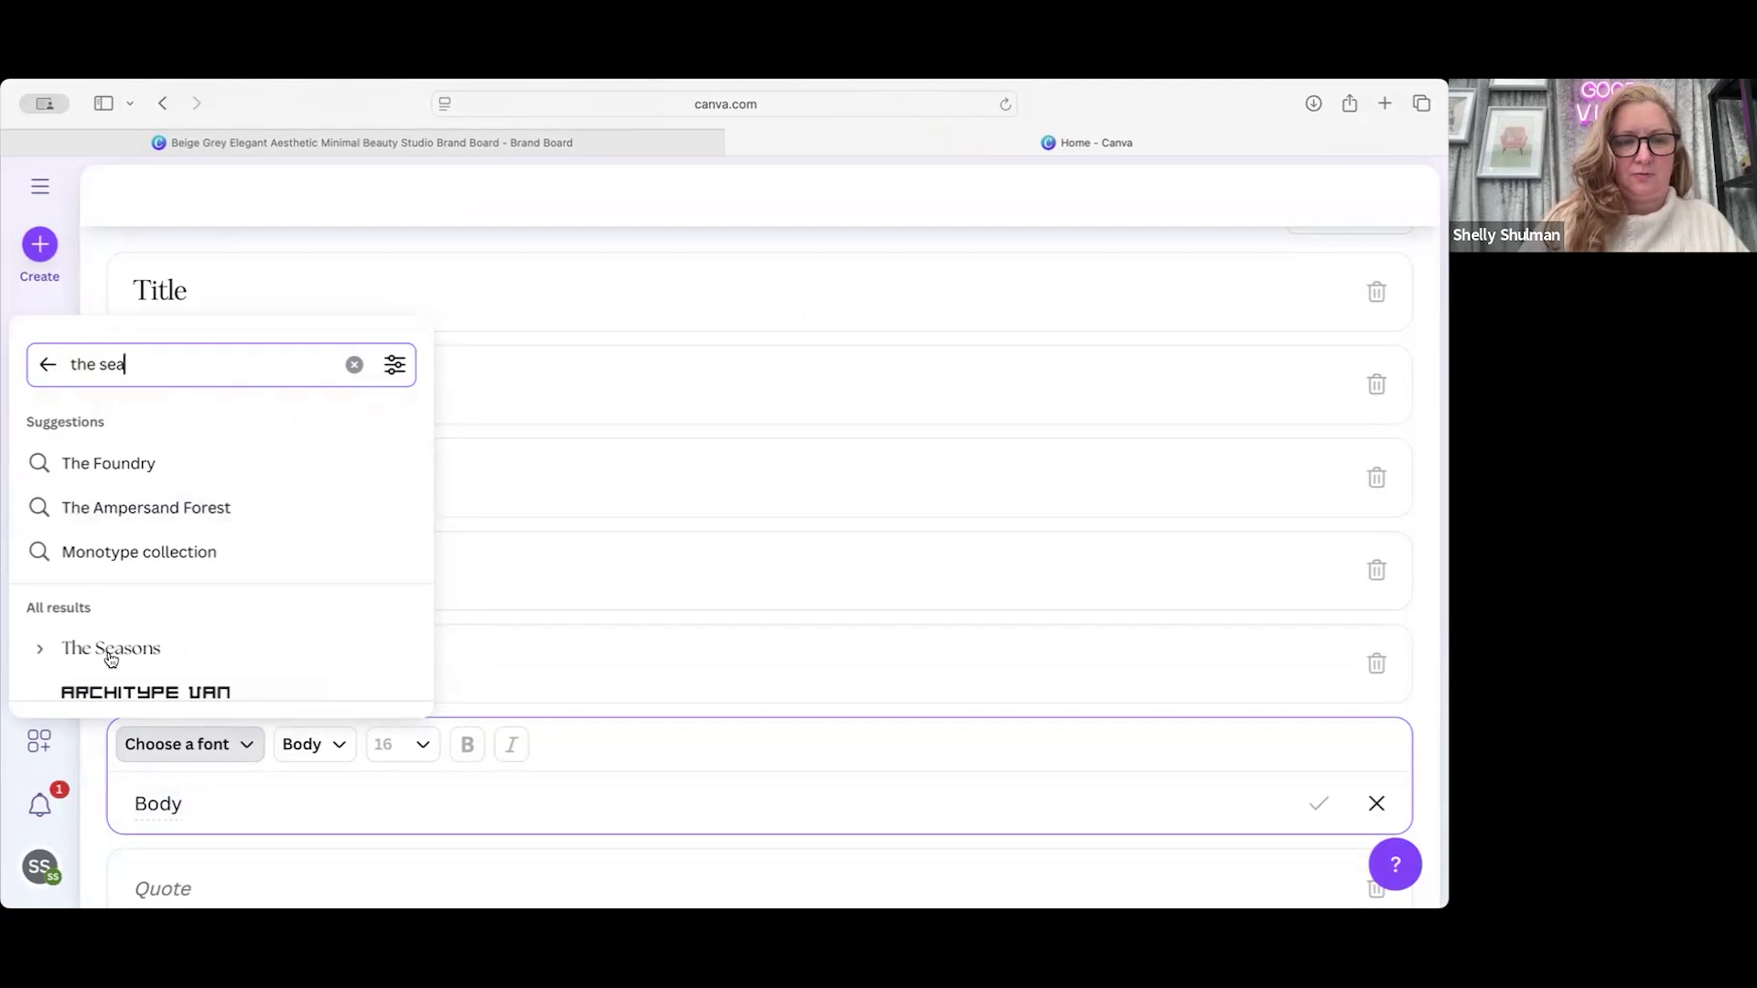
{"action": "left_click", "coordinate": [111, 649]}
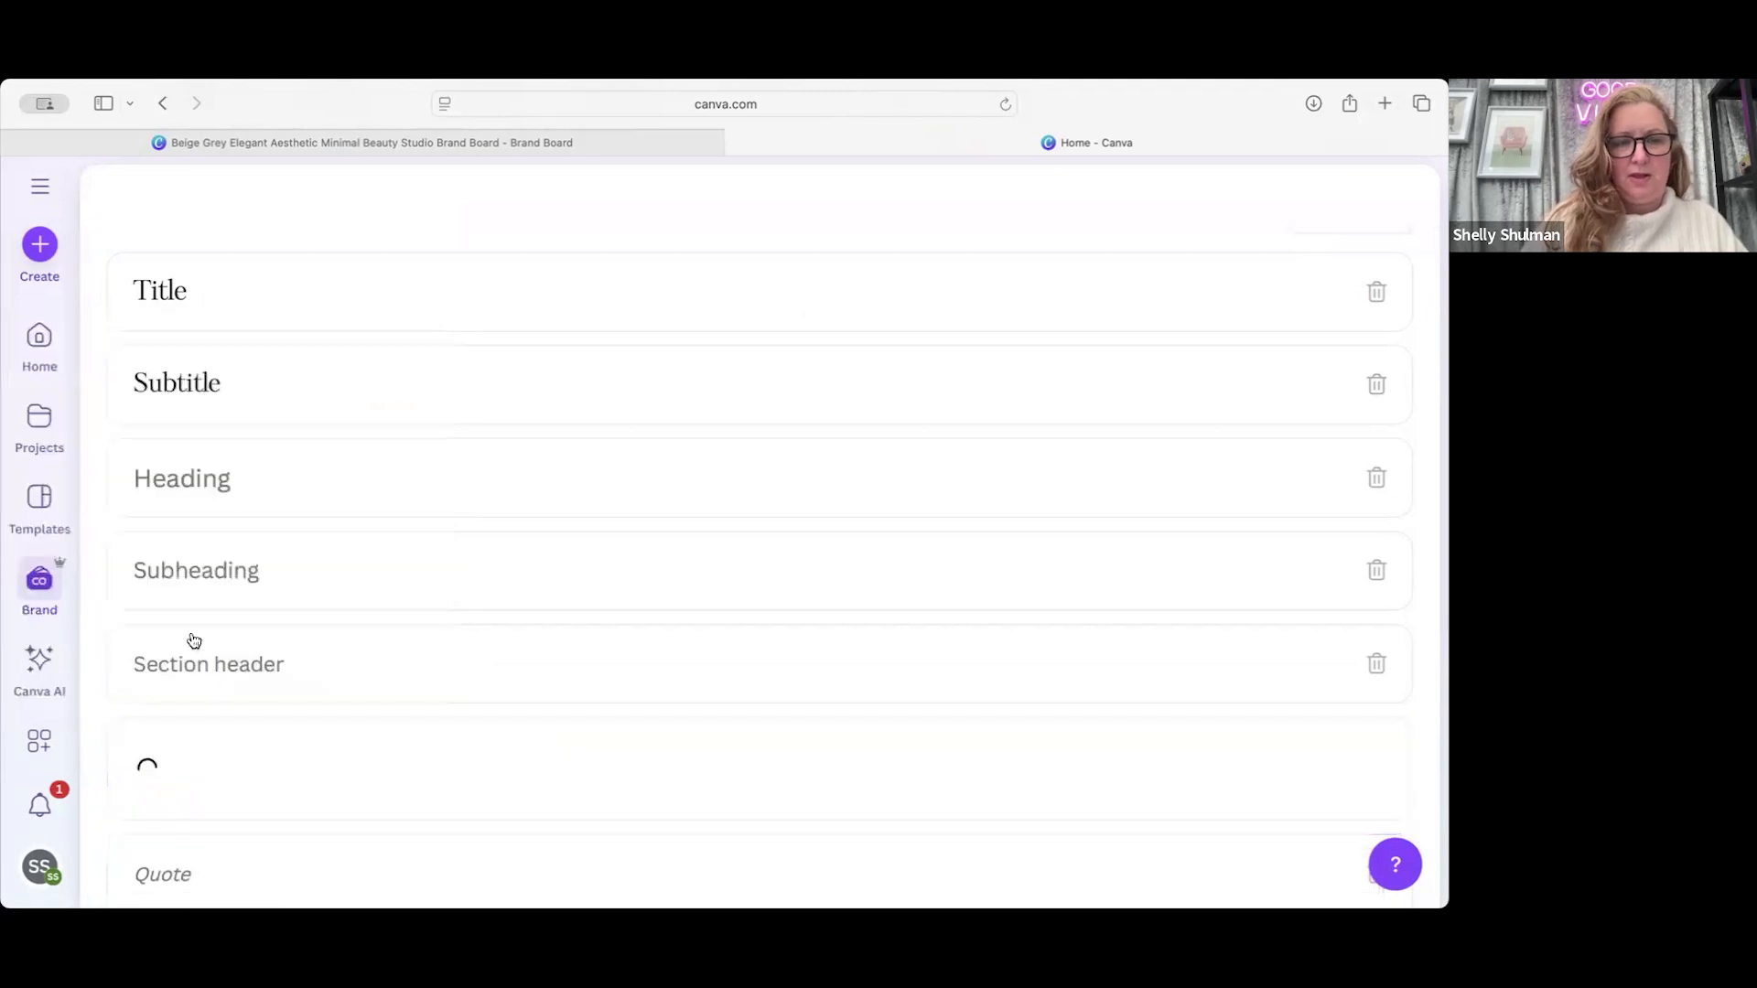
Step: Set the kit's Heading font to Kudryashev Display from the brand fonts
{"action": "left_click", "coordinate": [217, 483]}
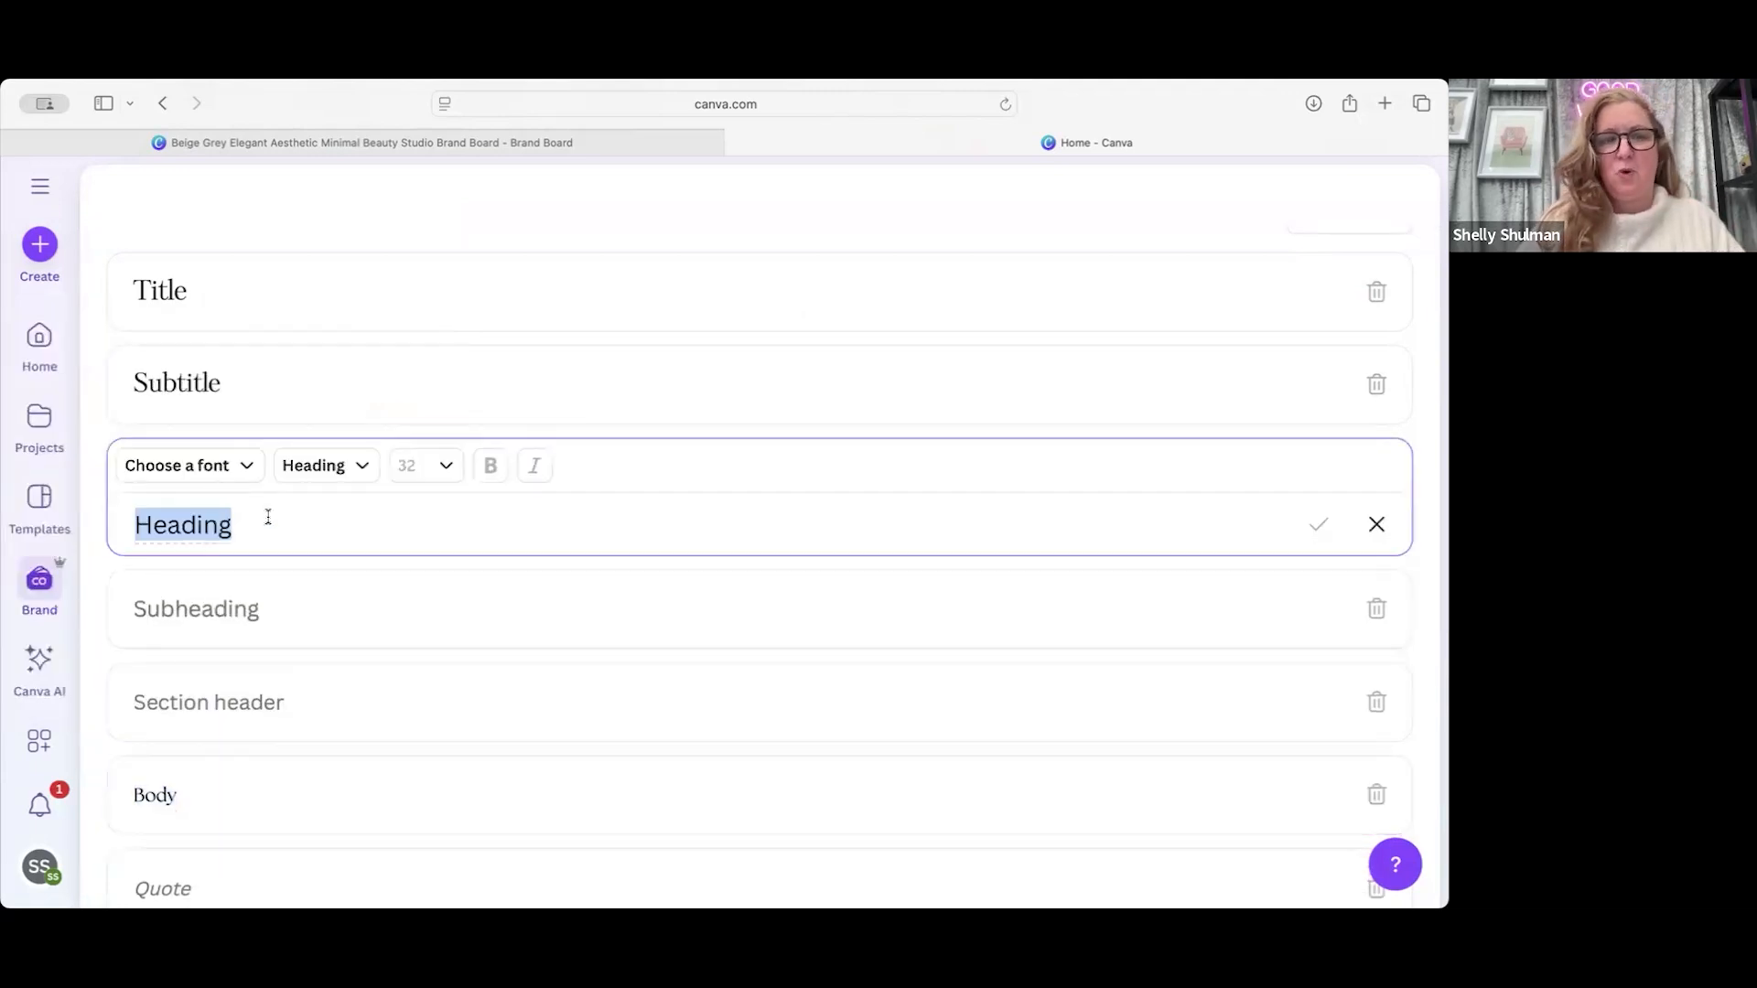
{"action": "left_click", "coordinate": [235, 471]}
{"action": "key", "text": "super+a"}
{"action": "key", "text": "BackSpace"}
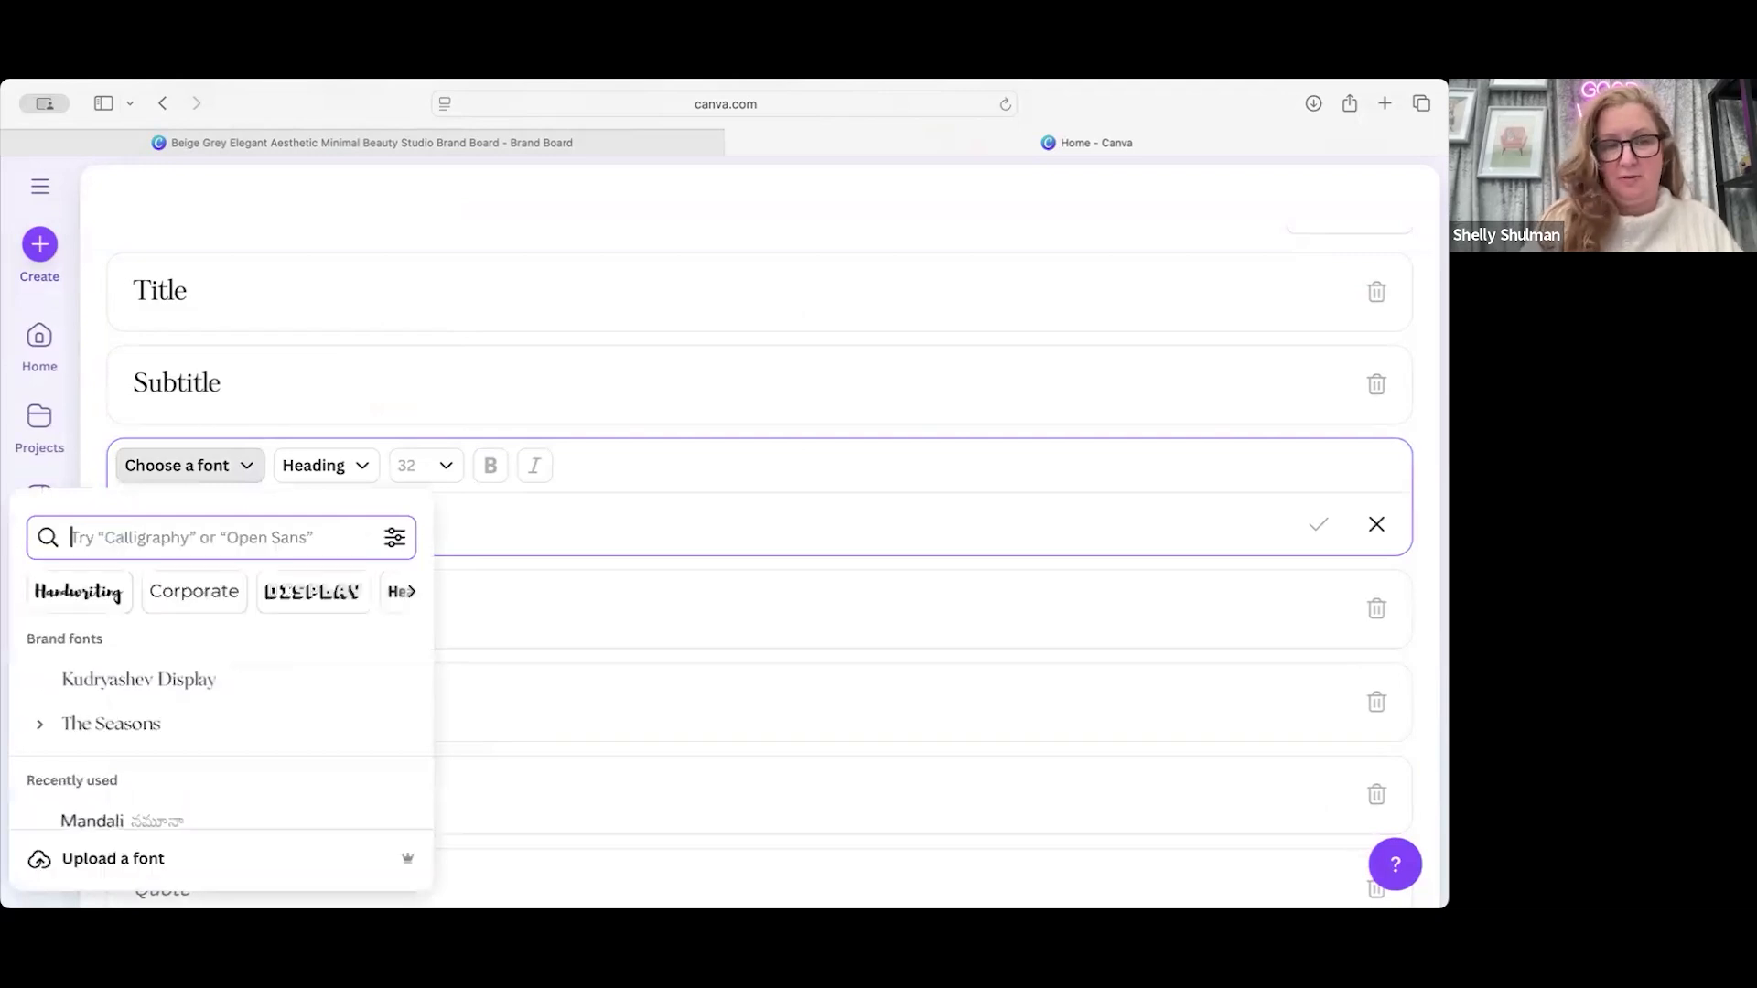
{"action": "left_click", "coordinate": [112, 686]}
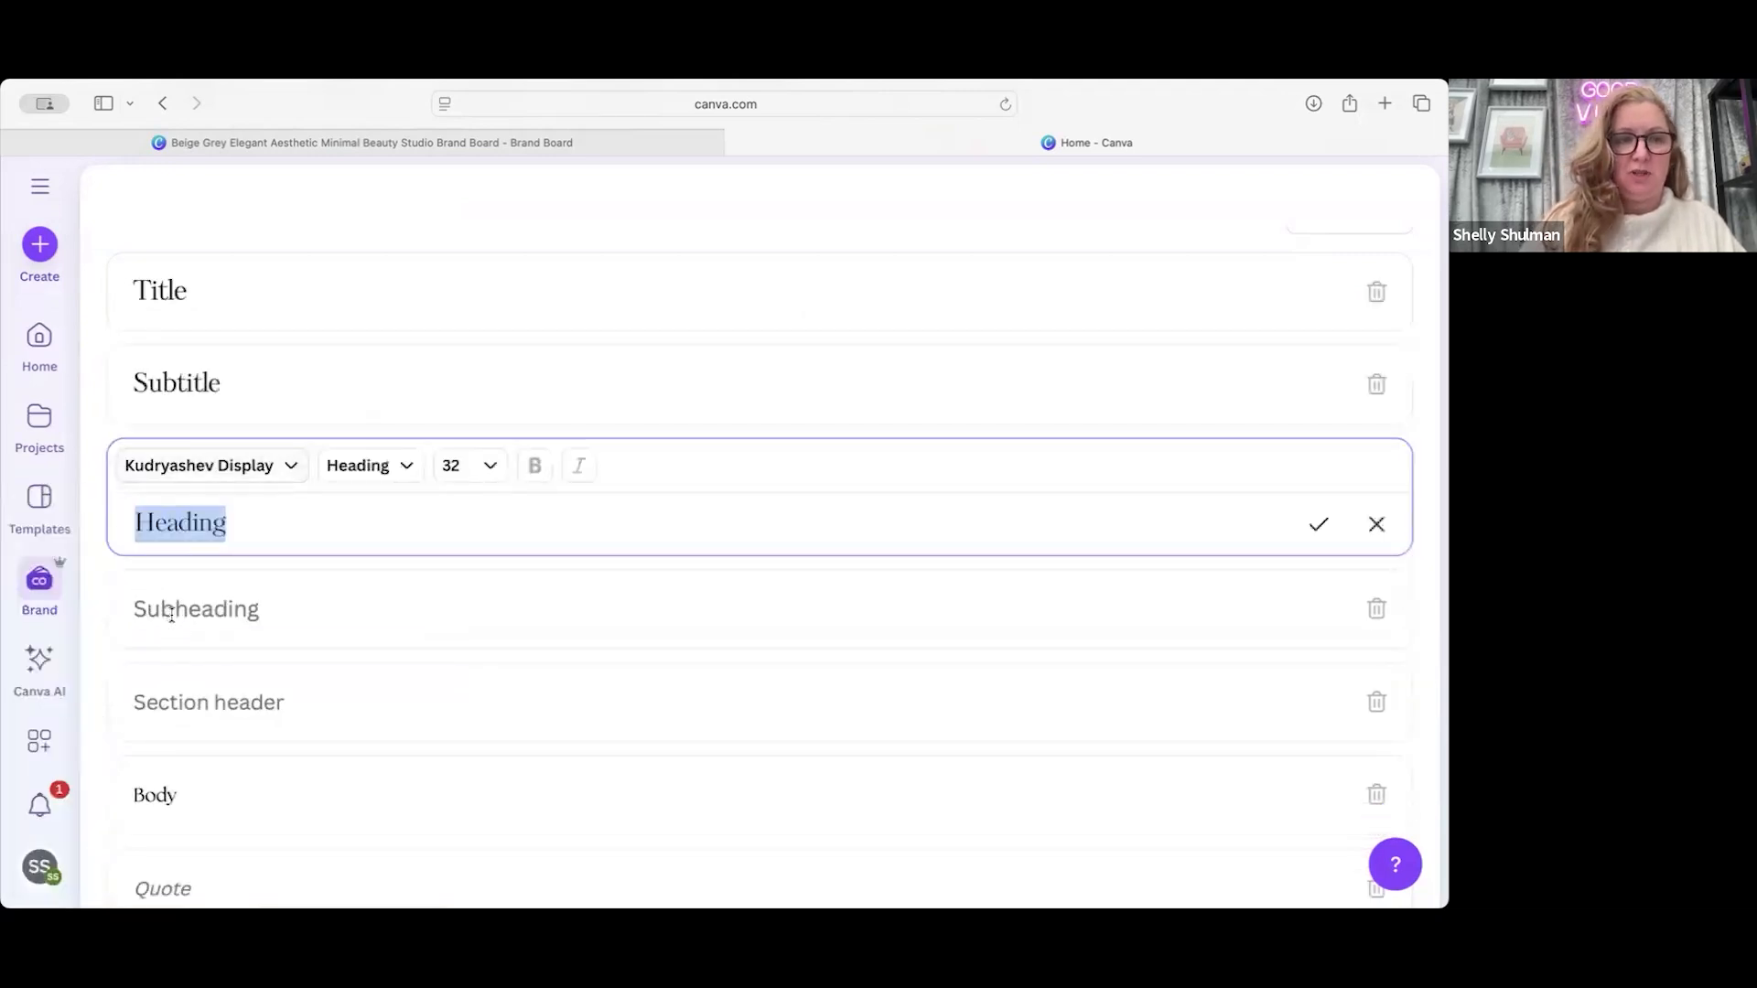
Step: Assign the brand font Kudryashev Display to both the Subheading and Section header styles
{"action": "left_click", "coordinate": [171, 615]}
{"action": "left_click", "coordinate": [202, 556]}
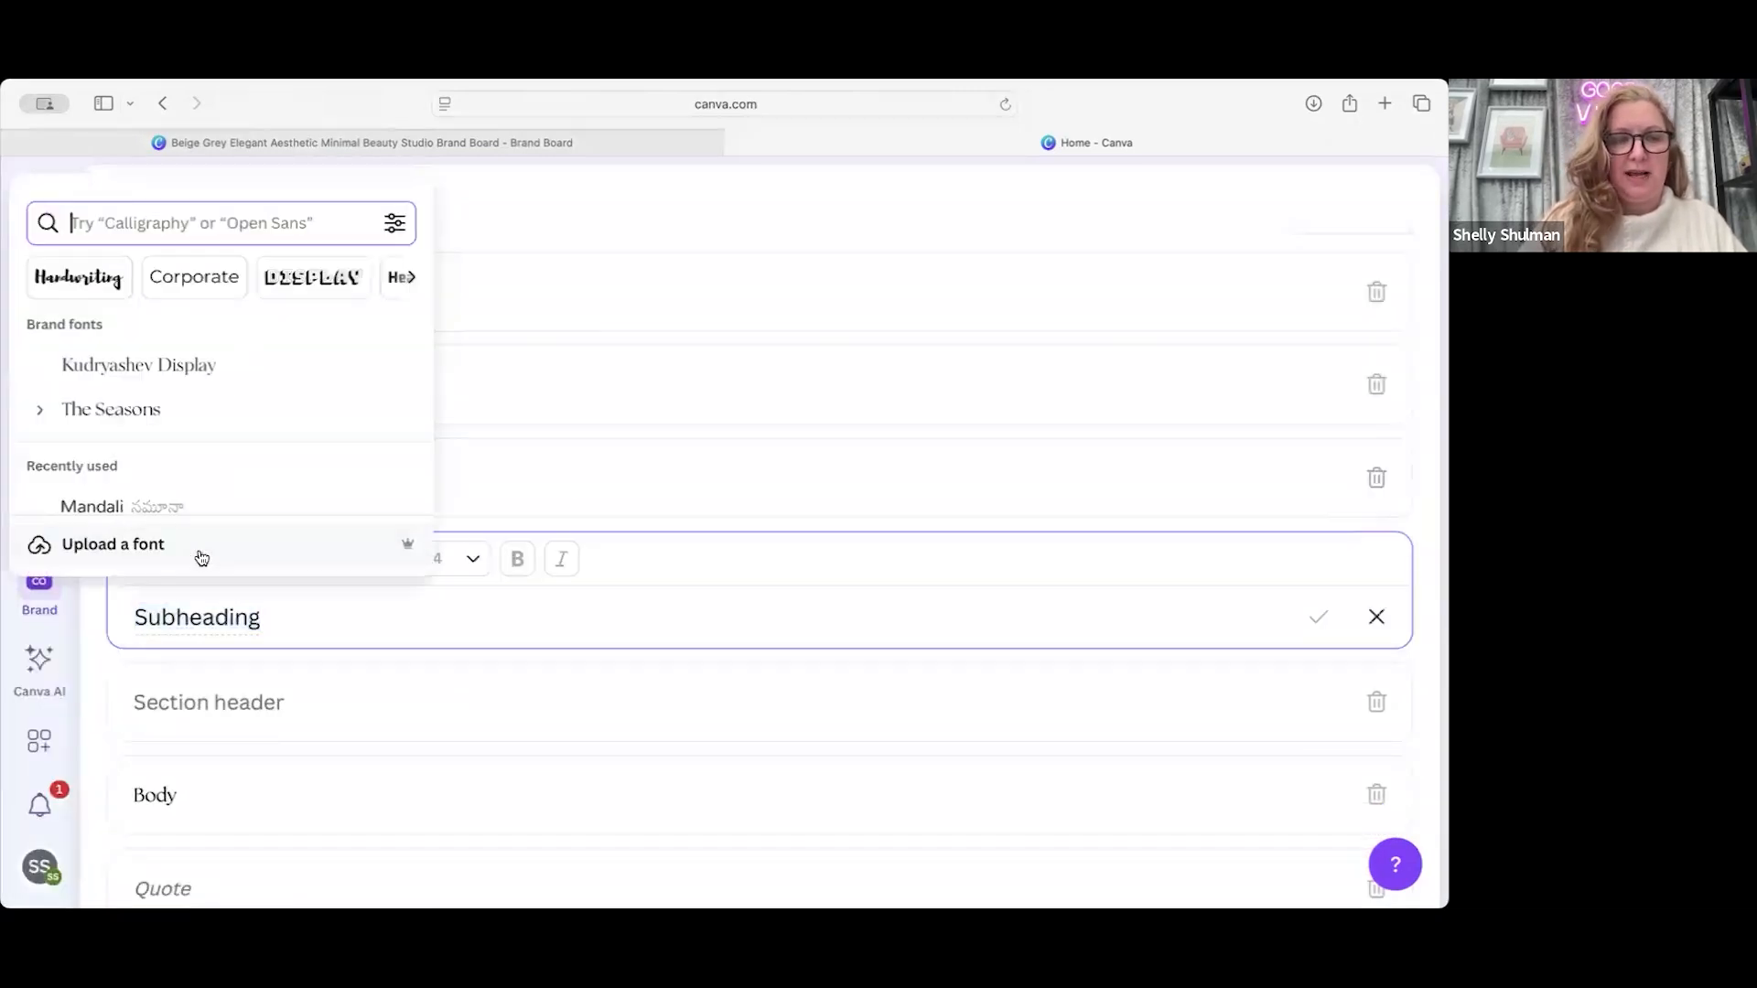
{"action": "left_click", "coordinate": [174, 366]}
{"action": "left_click", "coordinate": [227, 705]}
{"action": "left_click", "coordinate": [179, 649]}
{"action": "left_click", "coordinate": [174, 413]}
Step: Review the Authors & Co kit on its page and in the list of Brand Kits, and go to the home page
{"action": "scroll", "coordinate": [219, 878], "scroll_direction": "down", "scroll_amount": 5}
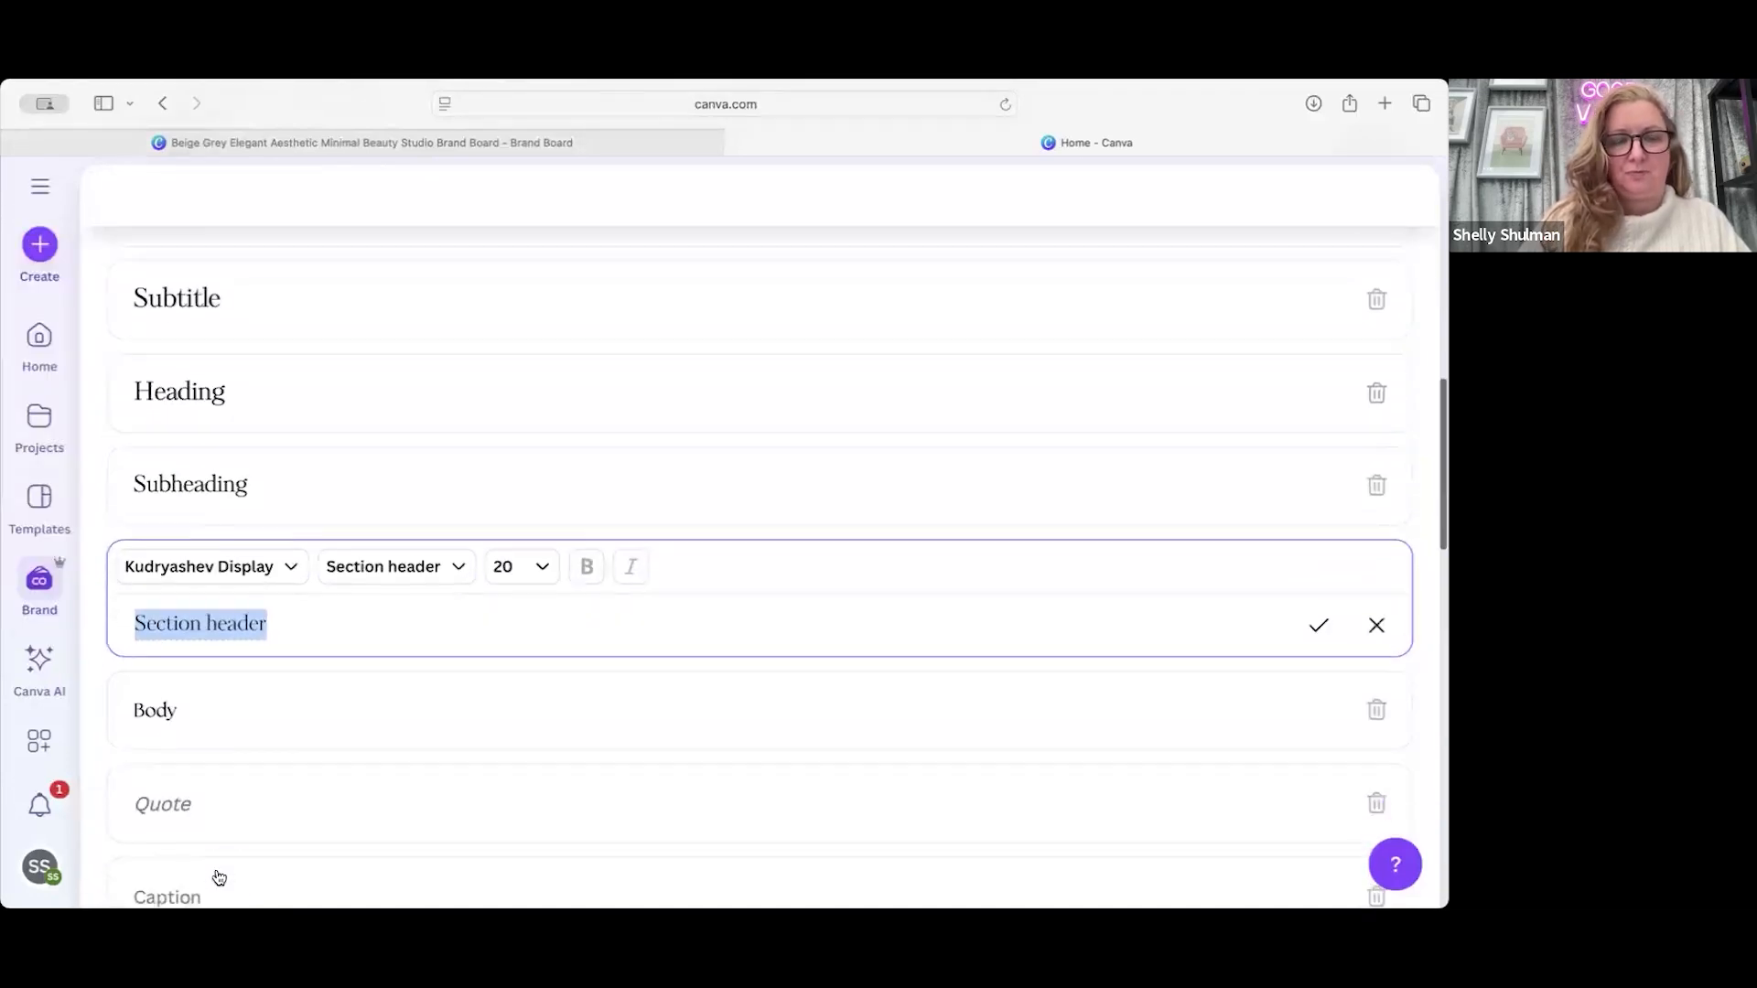
{"action": "scroll", "coordinate": [218, 875], "scroll_direction": "up", "scroll_amount": 12}
{"action": "scroll", "coordinate": [235, 784], "scroll_direction": "up", "scroll_amount": 3}
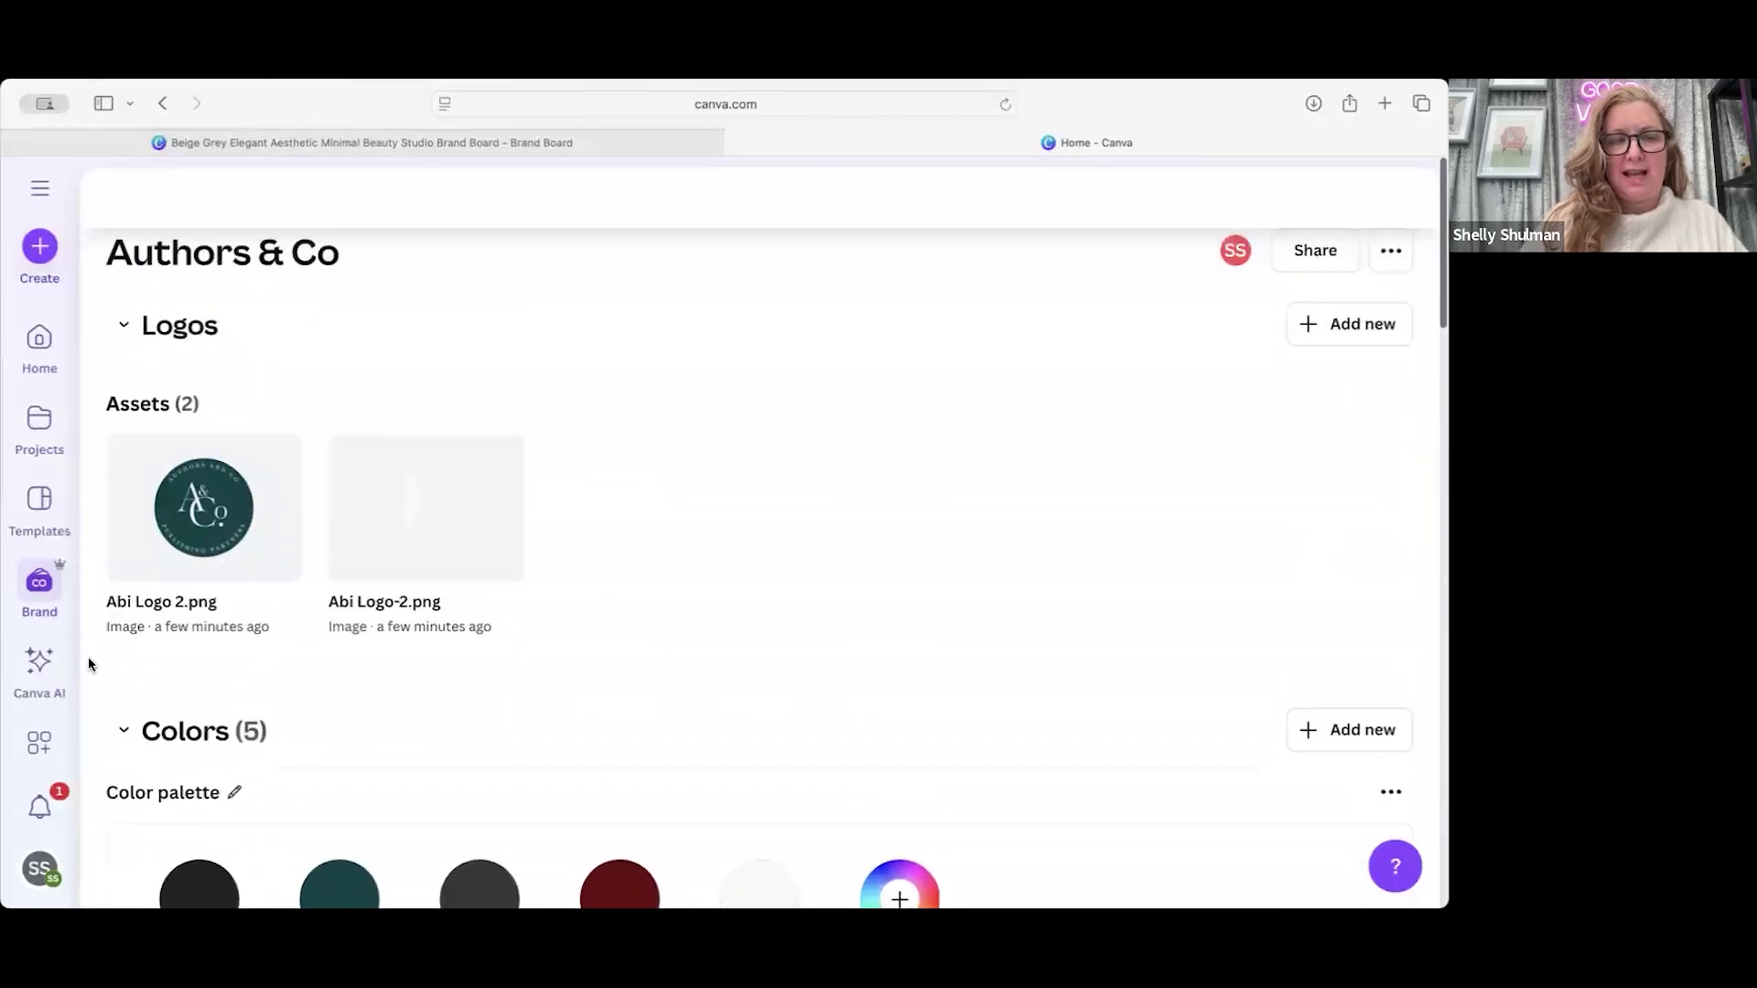
{"action": "left_click", "coordinate": [39, 582]}
{"action": "scroll", "coordinate": [716, 552], "scroll_direction": "down", "scroll_amount": 5}
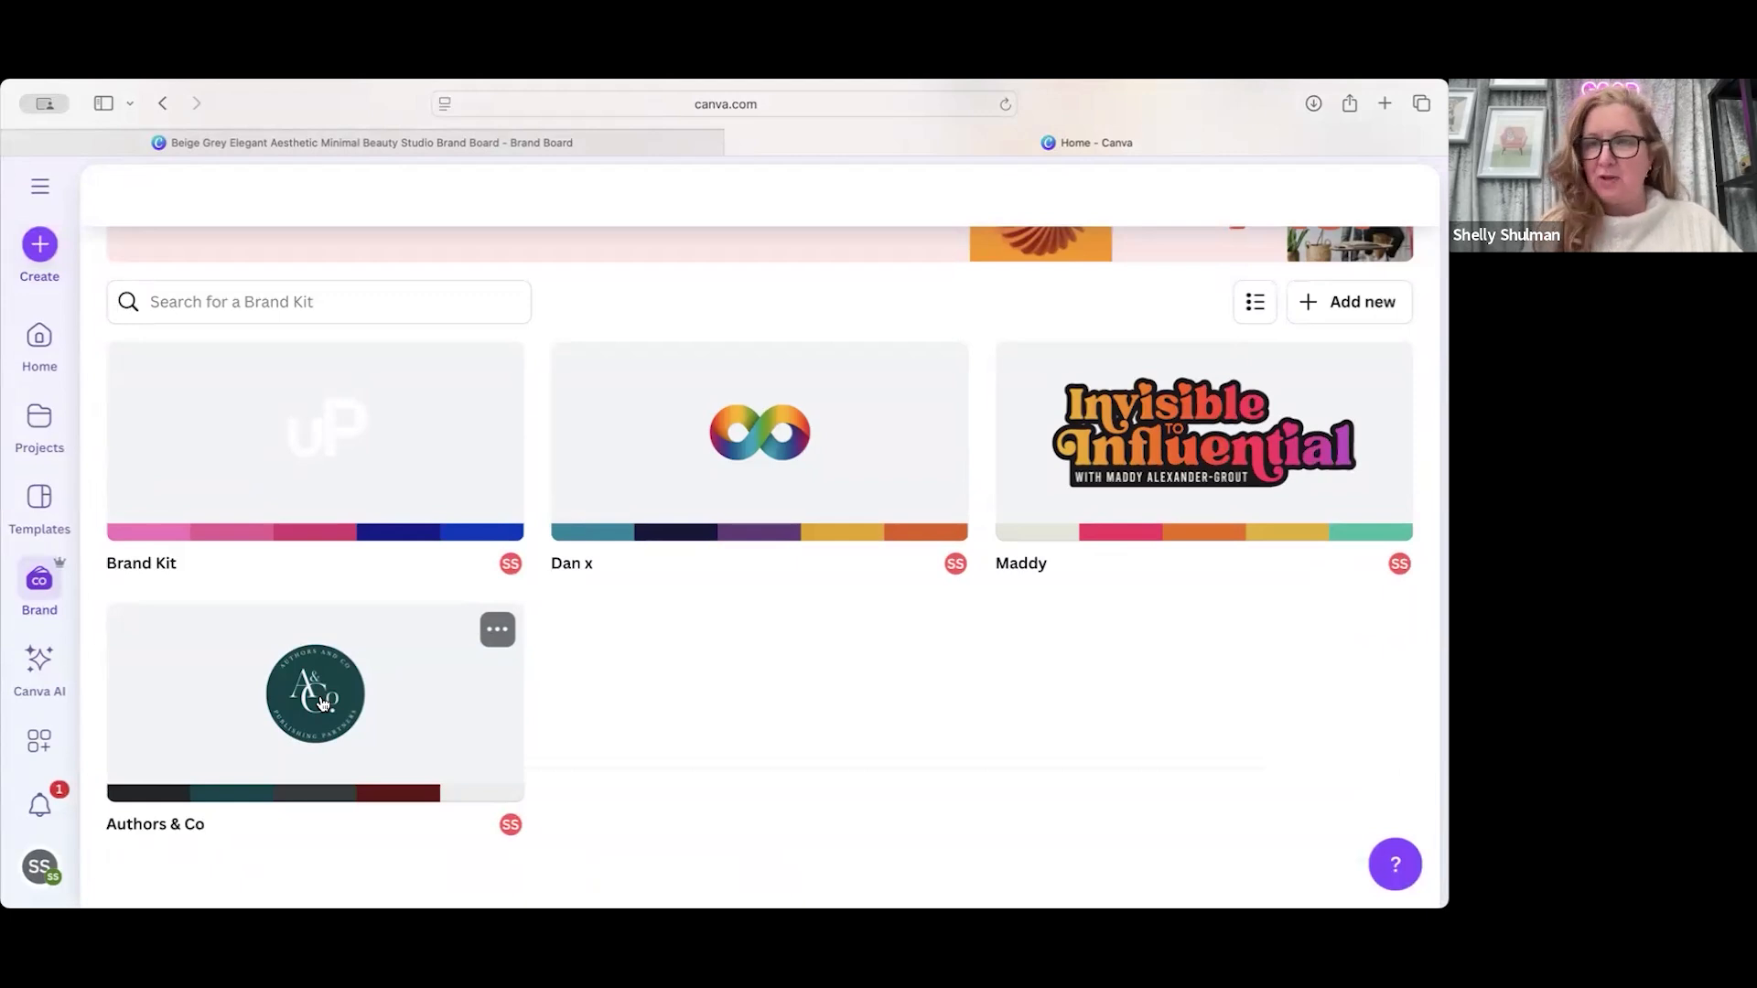
{"action": "left_click", "coordinate": [39, 338]}
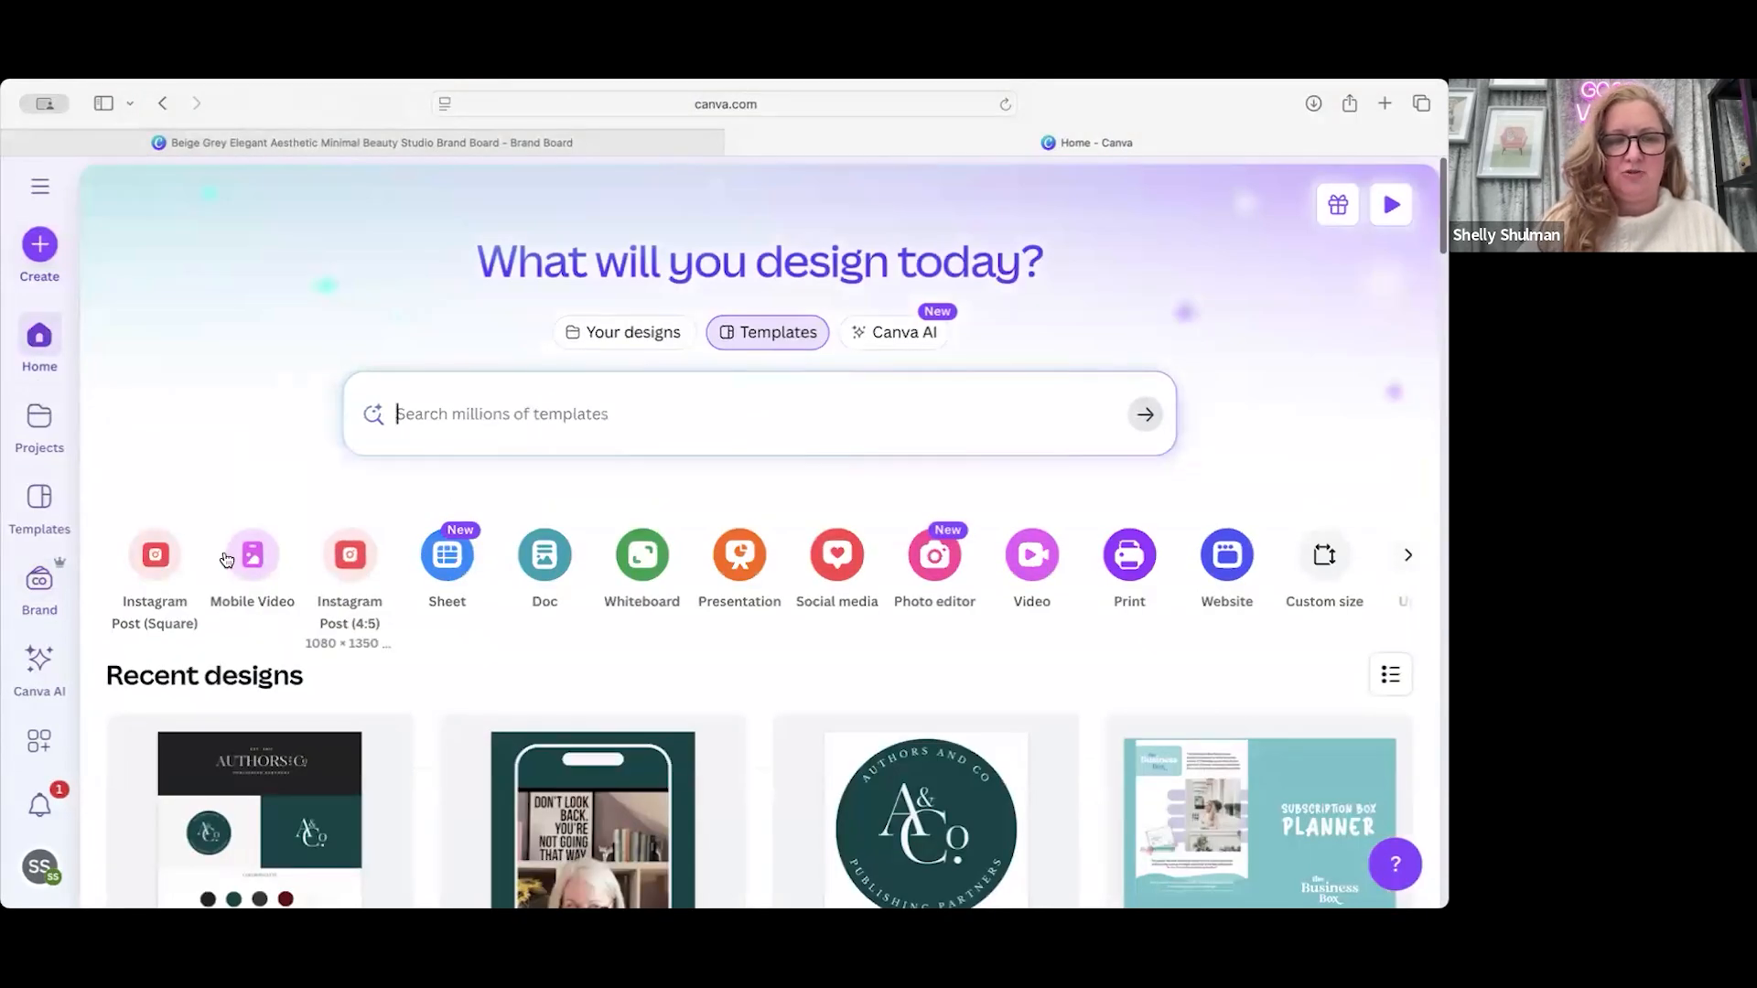
Step: Create a 4:5 Instagram Post and apply all 4 pages of the Beige Professional Minimalist How to Carousel template
{"action": "left_click", "coordinate": [360, 571]}
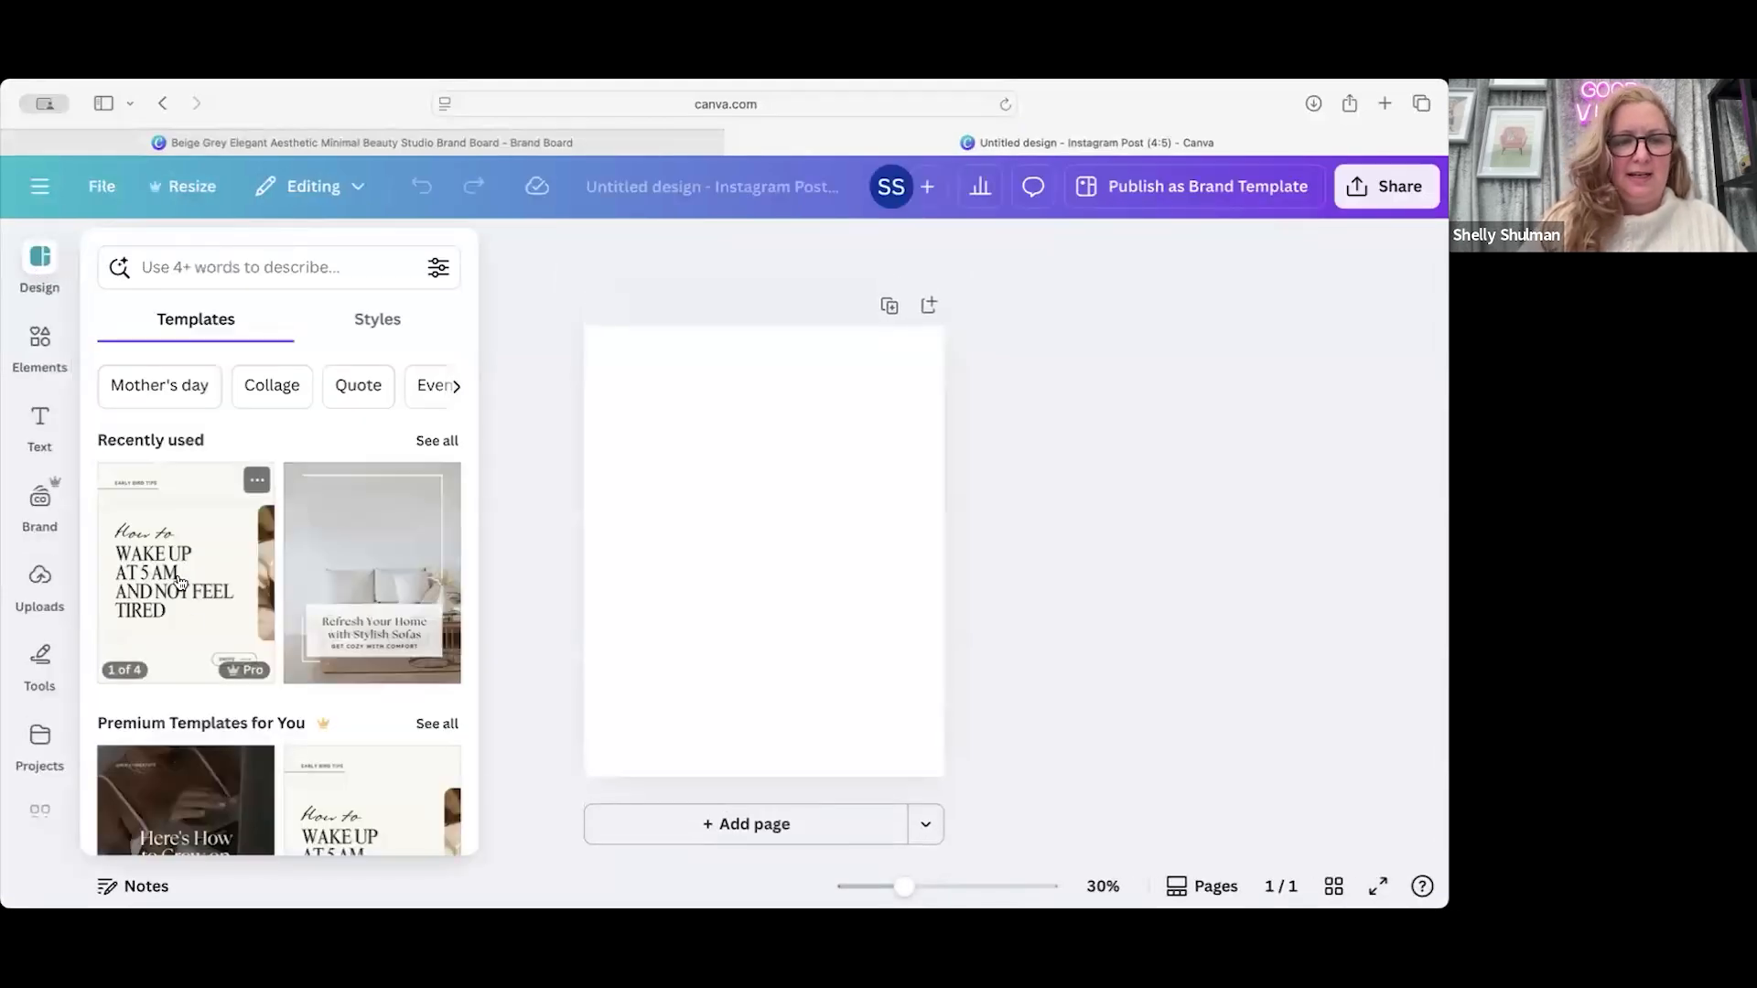
{"action": "scroll", "coordinate": [188, 623], "scroll_direction": "down", "scroll_amount": 5}
{"action": "left_click", "coordinate": [340, 398]}
{"action": "scroll", "coordinate": [340, 688], "scroll_direction": "down", "scroll_amount": 4}
{"action": "scroll", "coordinate": [338, 688], "scroll_direction": "up", "scroll_amount": 4}
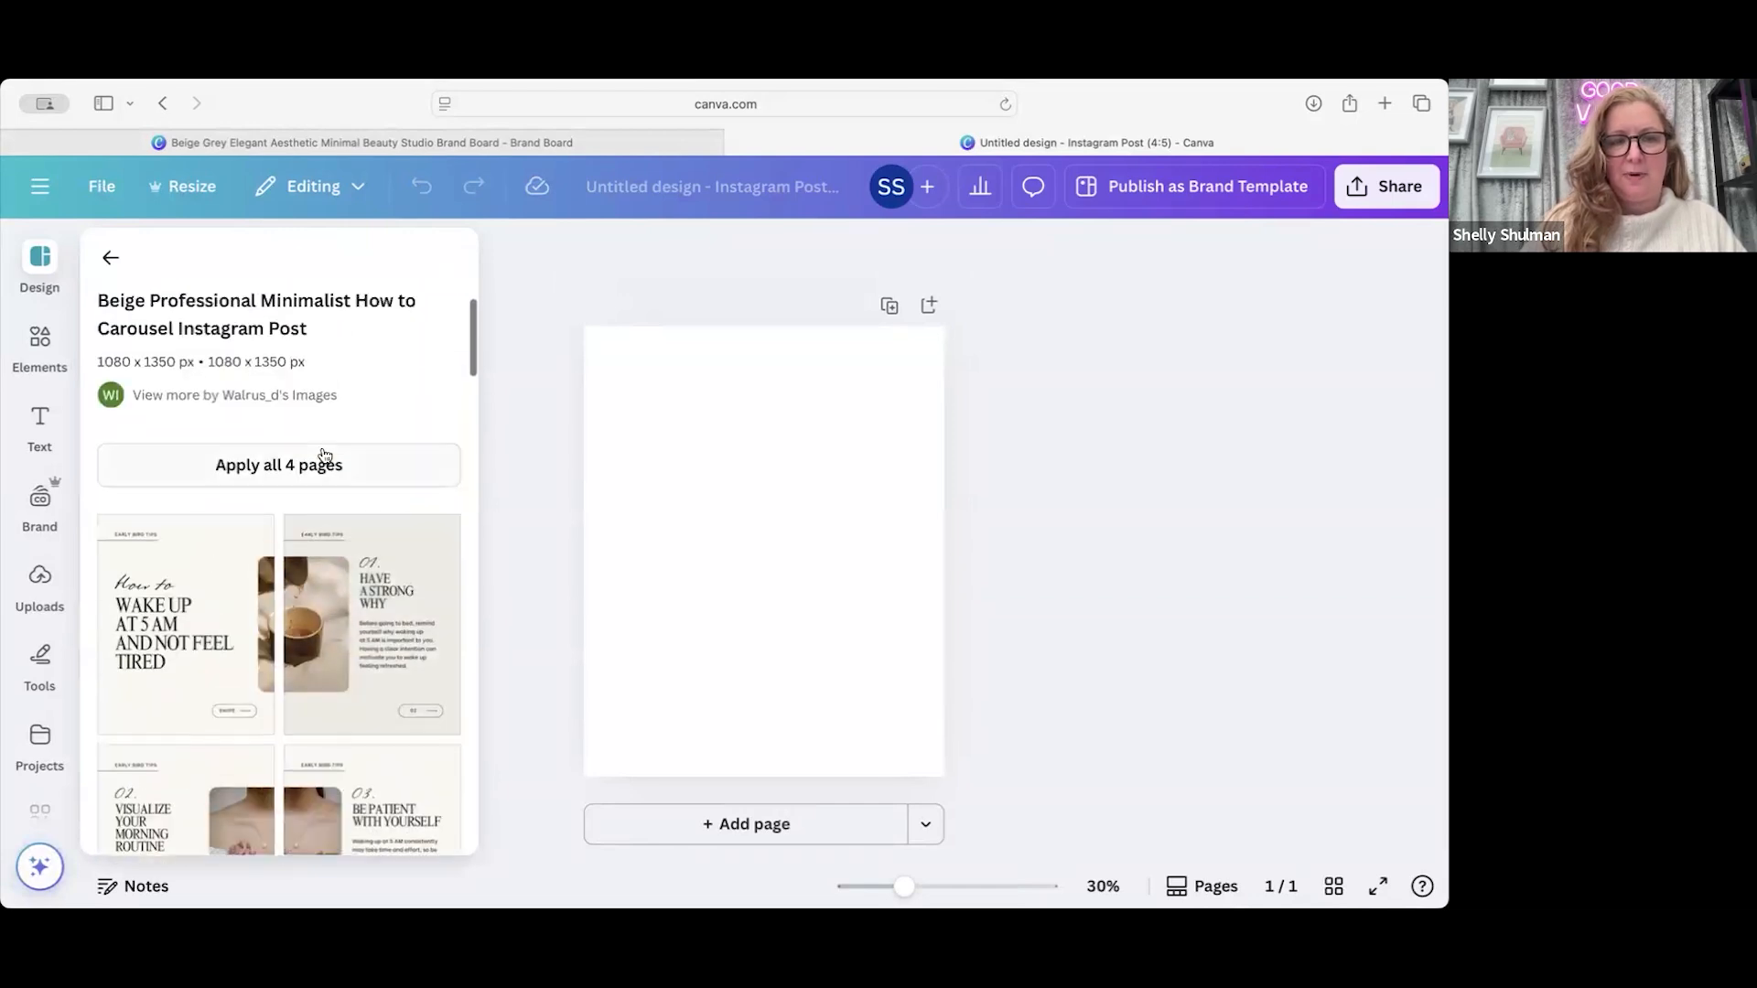
{"action": "left_click", "coordinate": [322, 465]}
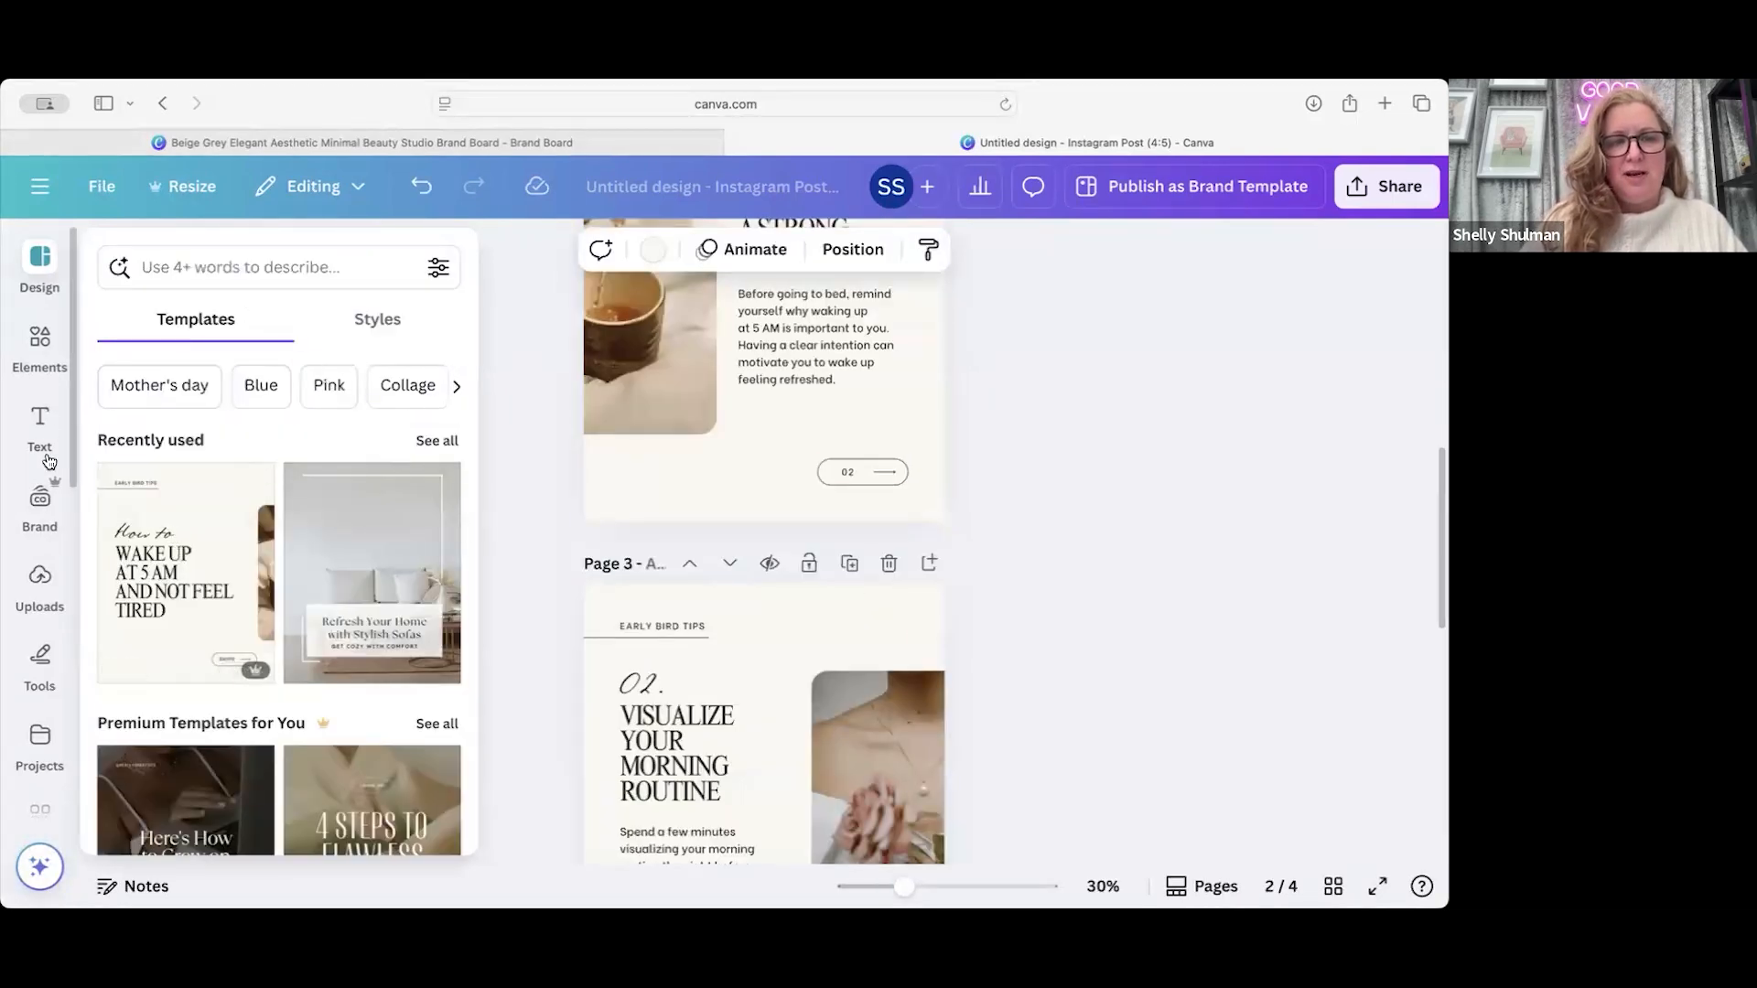
Step: Select page 1 of the carousel and switch the design's brand assets to the Authors & Co kit
{"action": "scroll", "coordinate": [694, 414], "scroll_direction": "up", "scroll_amount": 5}
{"action": "scroll", "coordinate": [693, 413], "scroll_direction": "up", "scroll_amount": 3}
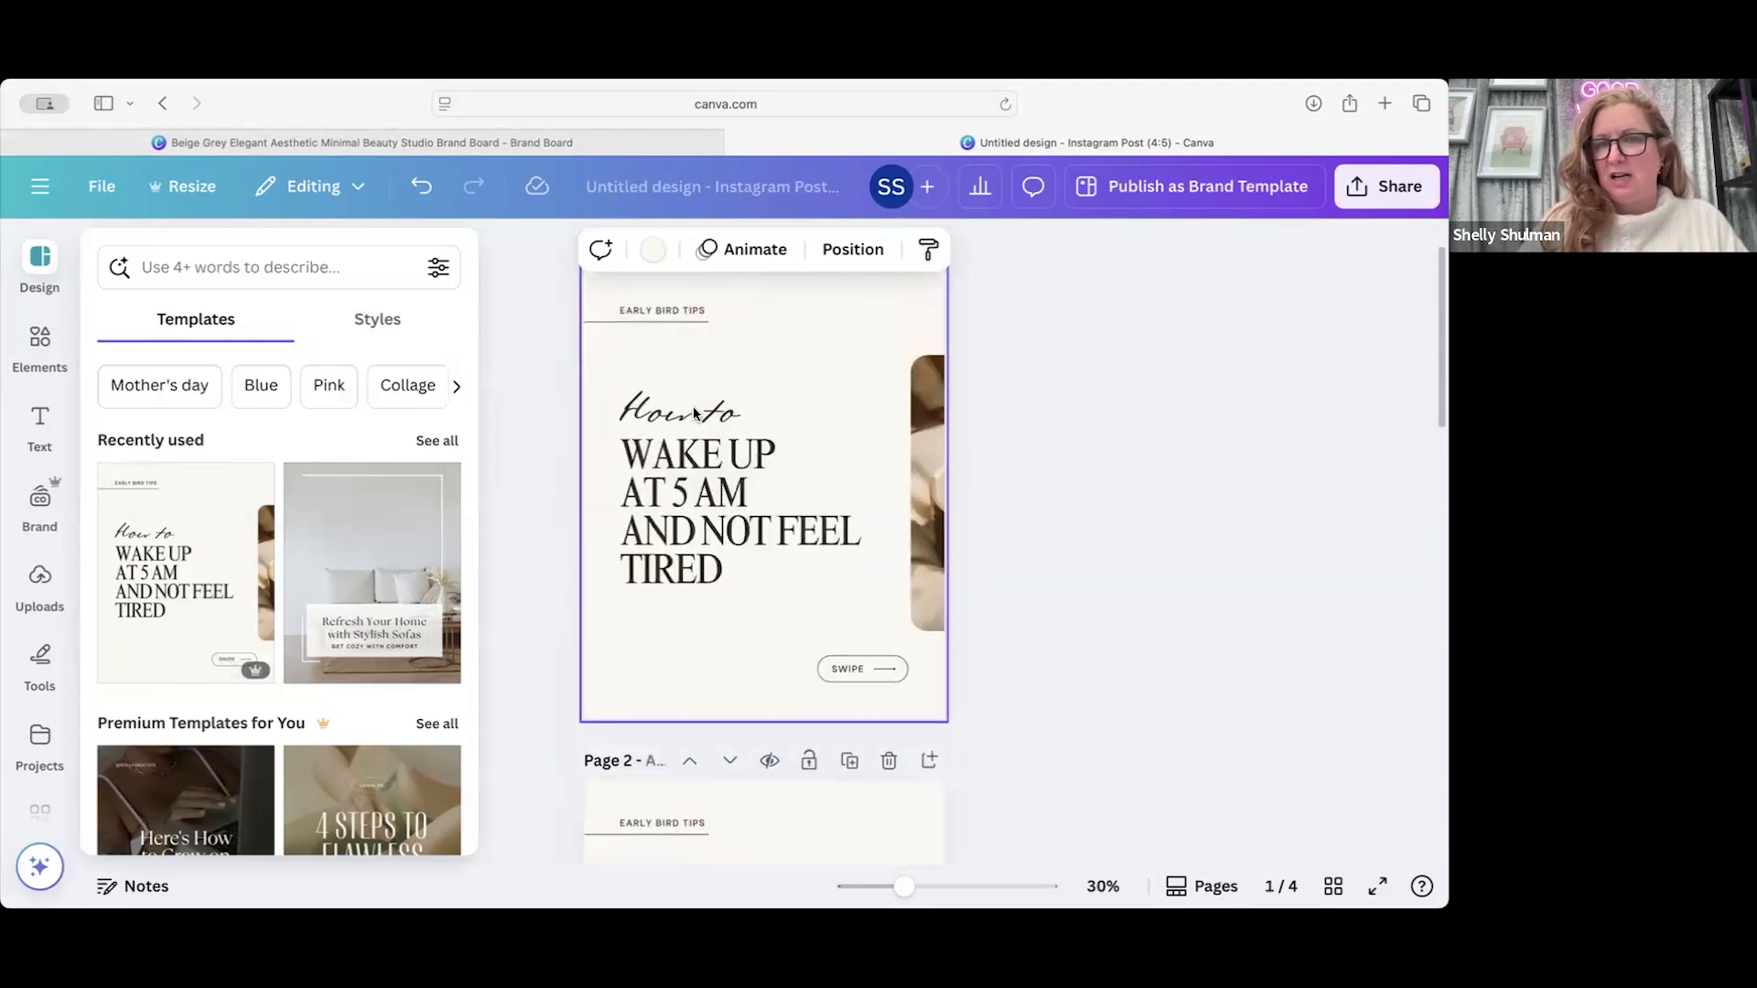
{"action": "left_click", "coordinate": [724, 357]}
{"action": "left_click", "coordinate": [41, 500]}
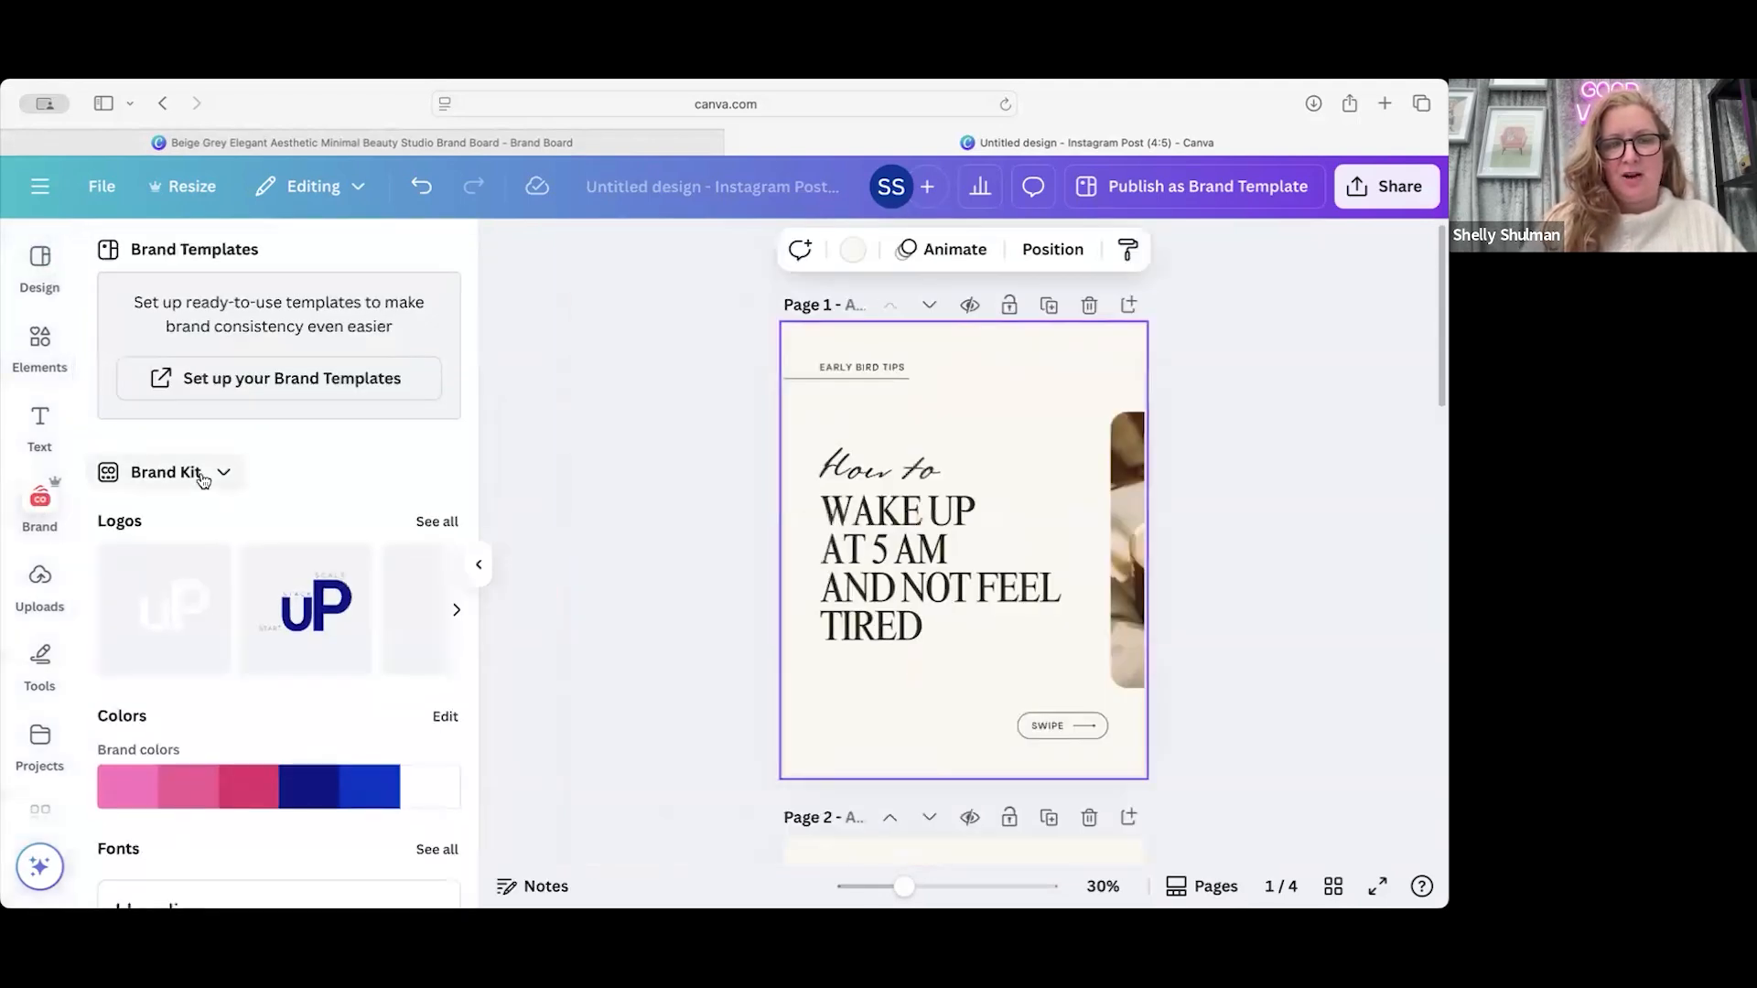
{"action": "left_click", "coordinate": [202, 476]}
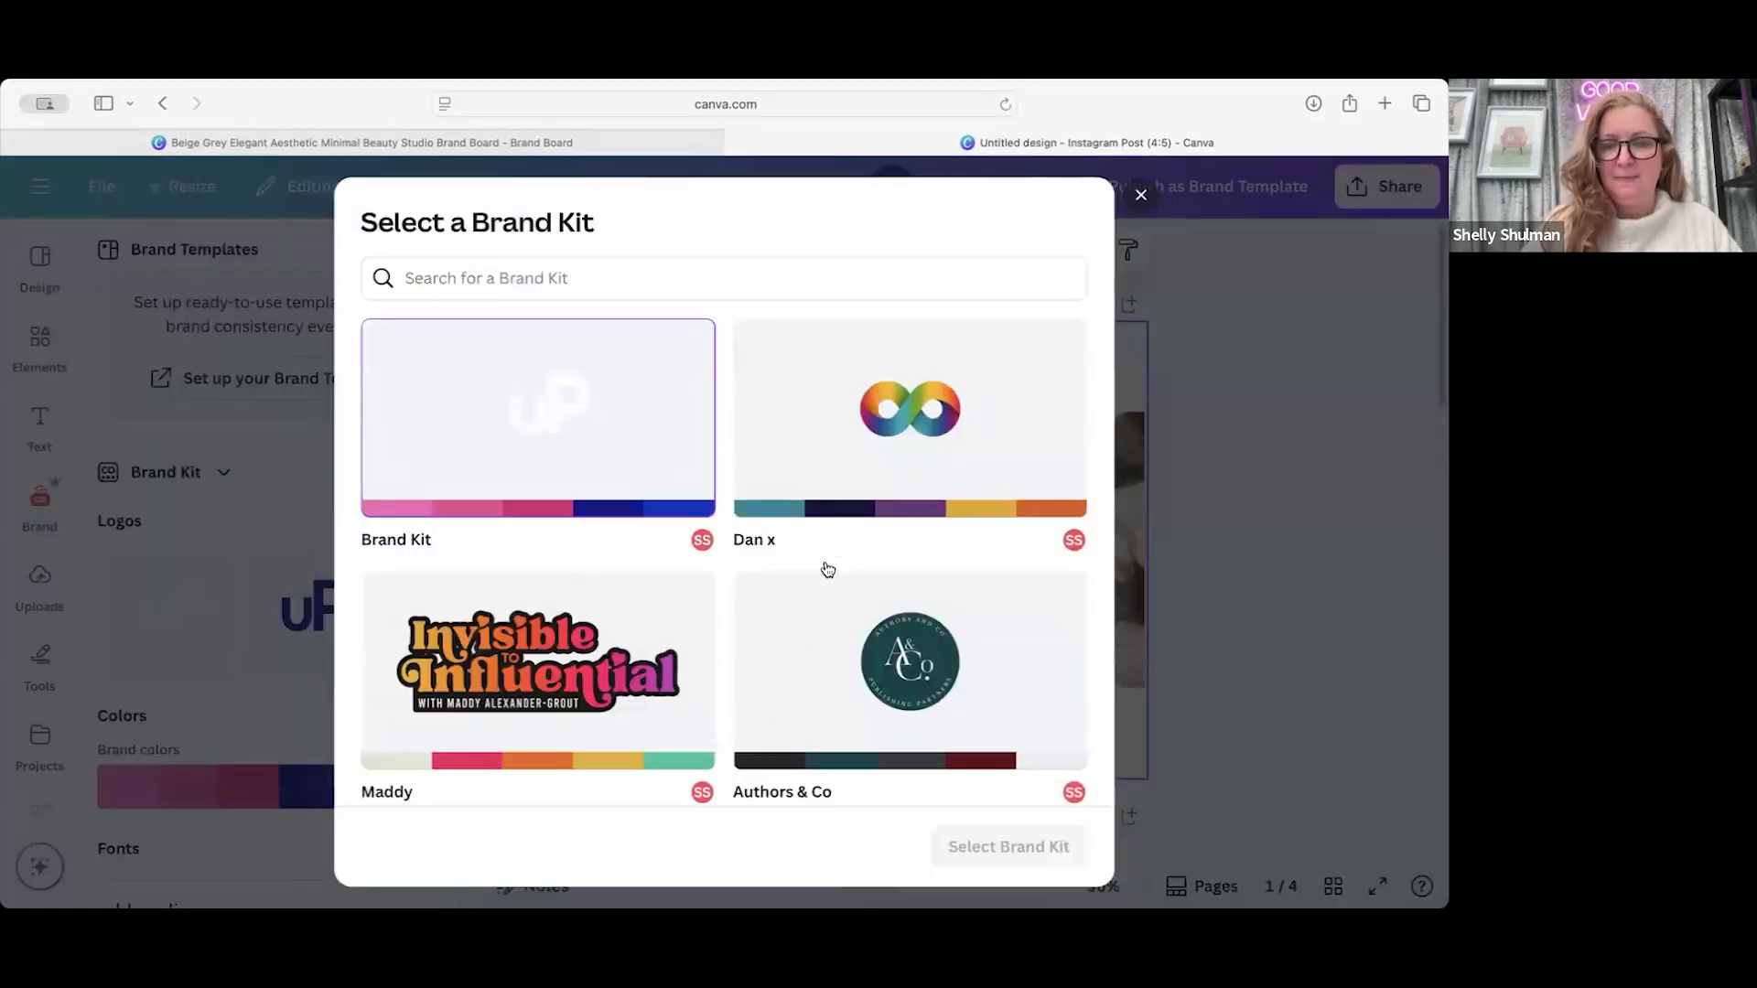
{"action": "left_click", "coordinate": [827, 625]}
{"action": "left_click", "coordinate": [1052, 862]}
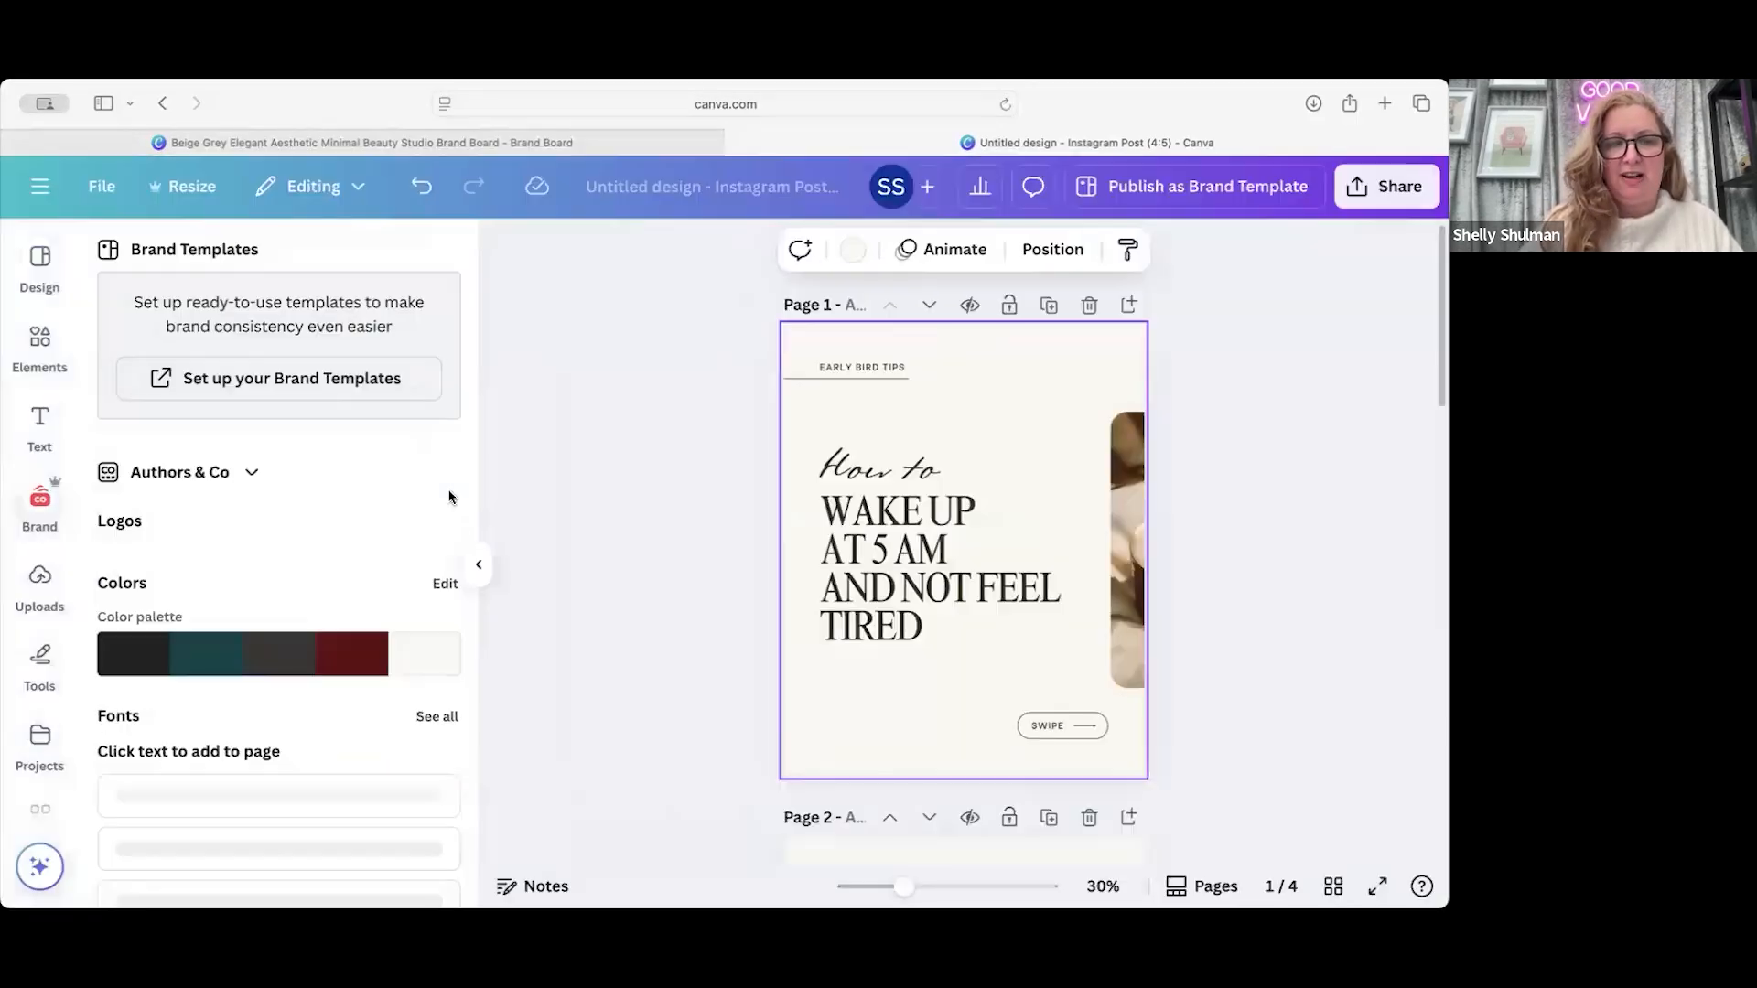
Step: Recolor page 1 with the Authors & Co palette on a black background and apply that style to all pages
{"action": "scroll", "coordinate": [259, 638], "scroll_direction": "down", "scroll_amount": 3}
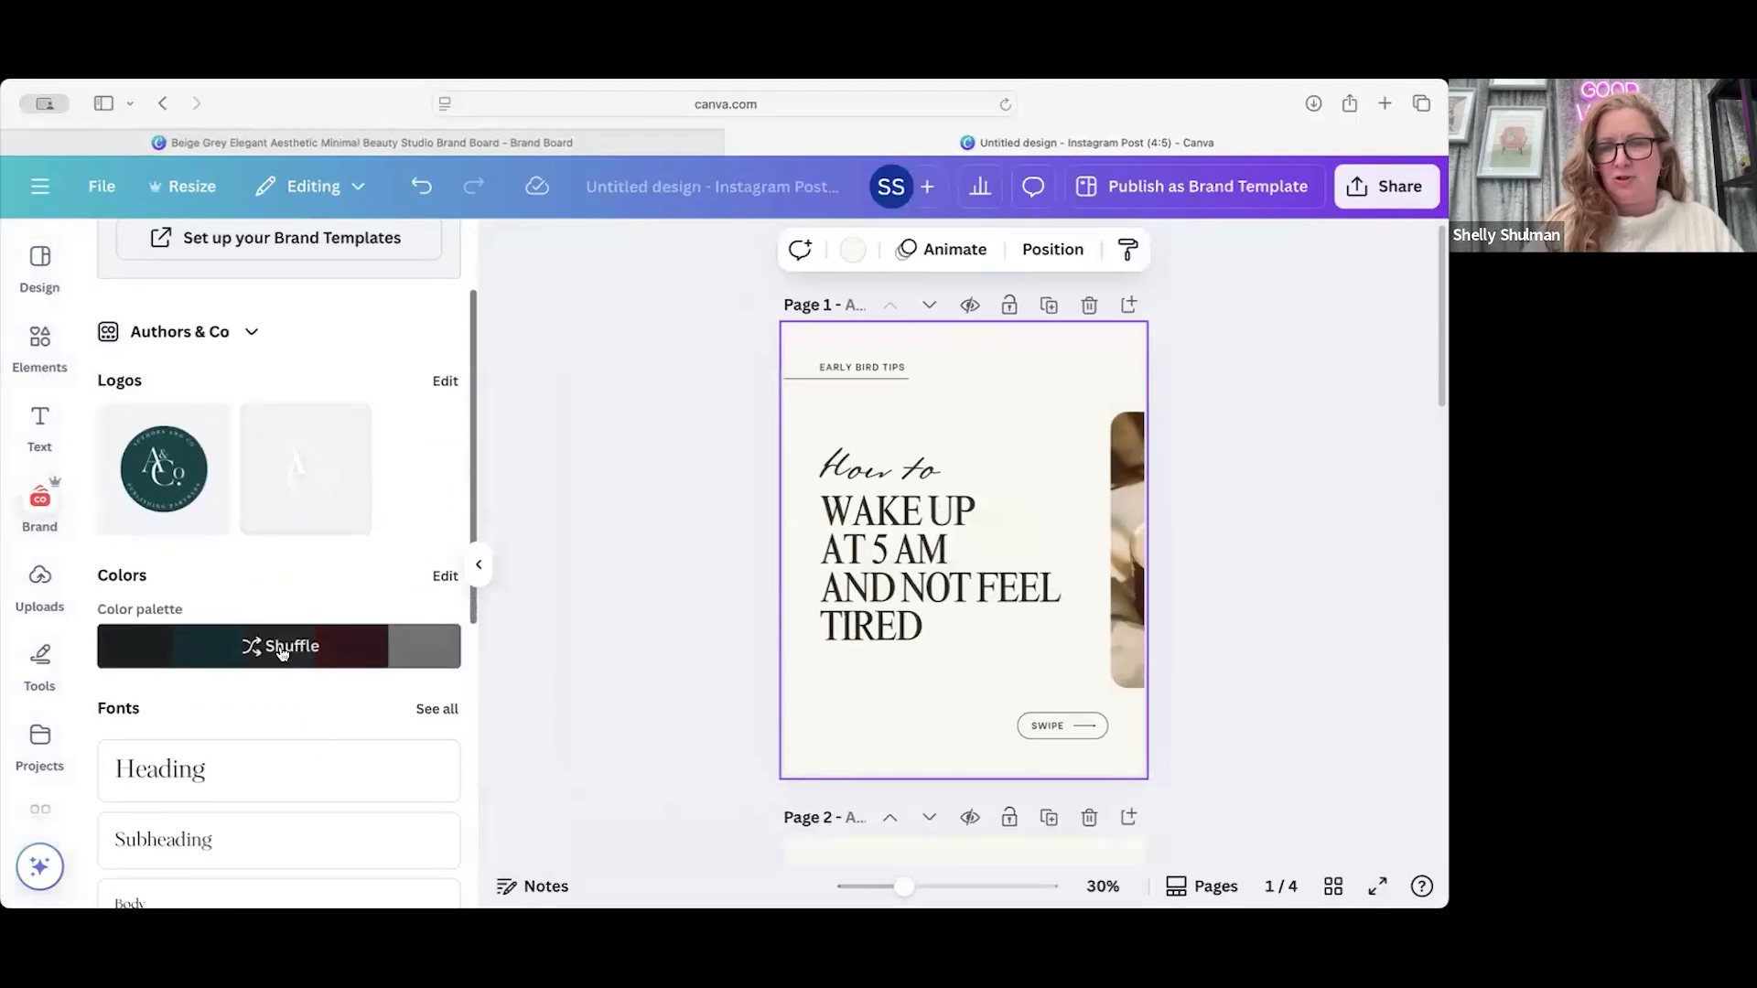
{"action": "left_click", "coordinate": [281, 652]}
{"action": "scroll", "coordinate": [714, 554], "scroll_direction": "down", "scroll_amount": 3}
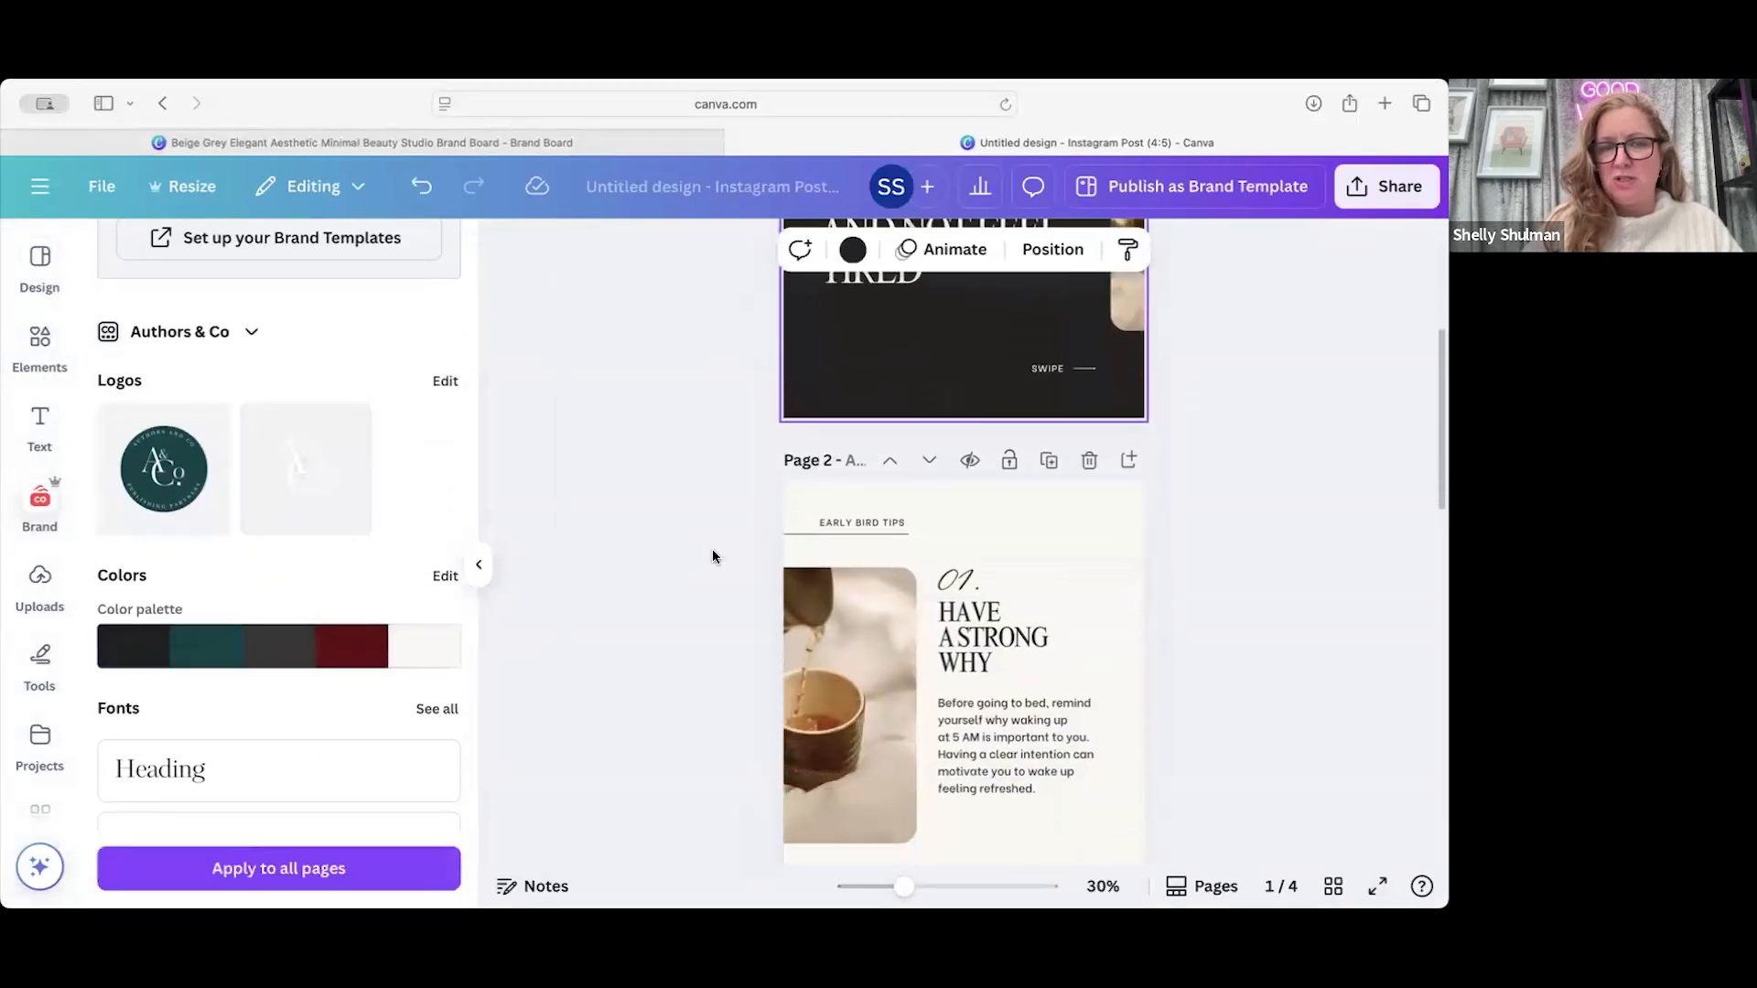
{"action": "scroll", "coordinate": [705, 549], "scroll_direction": "up", "scroll_amount": 5}
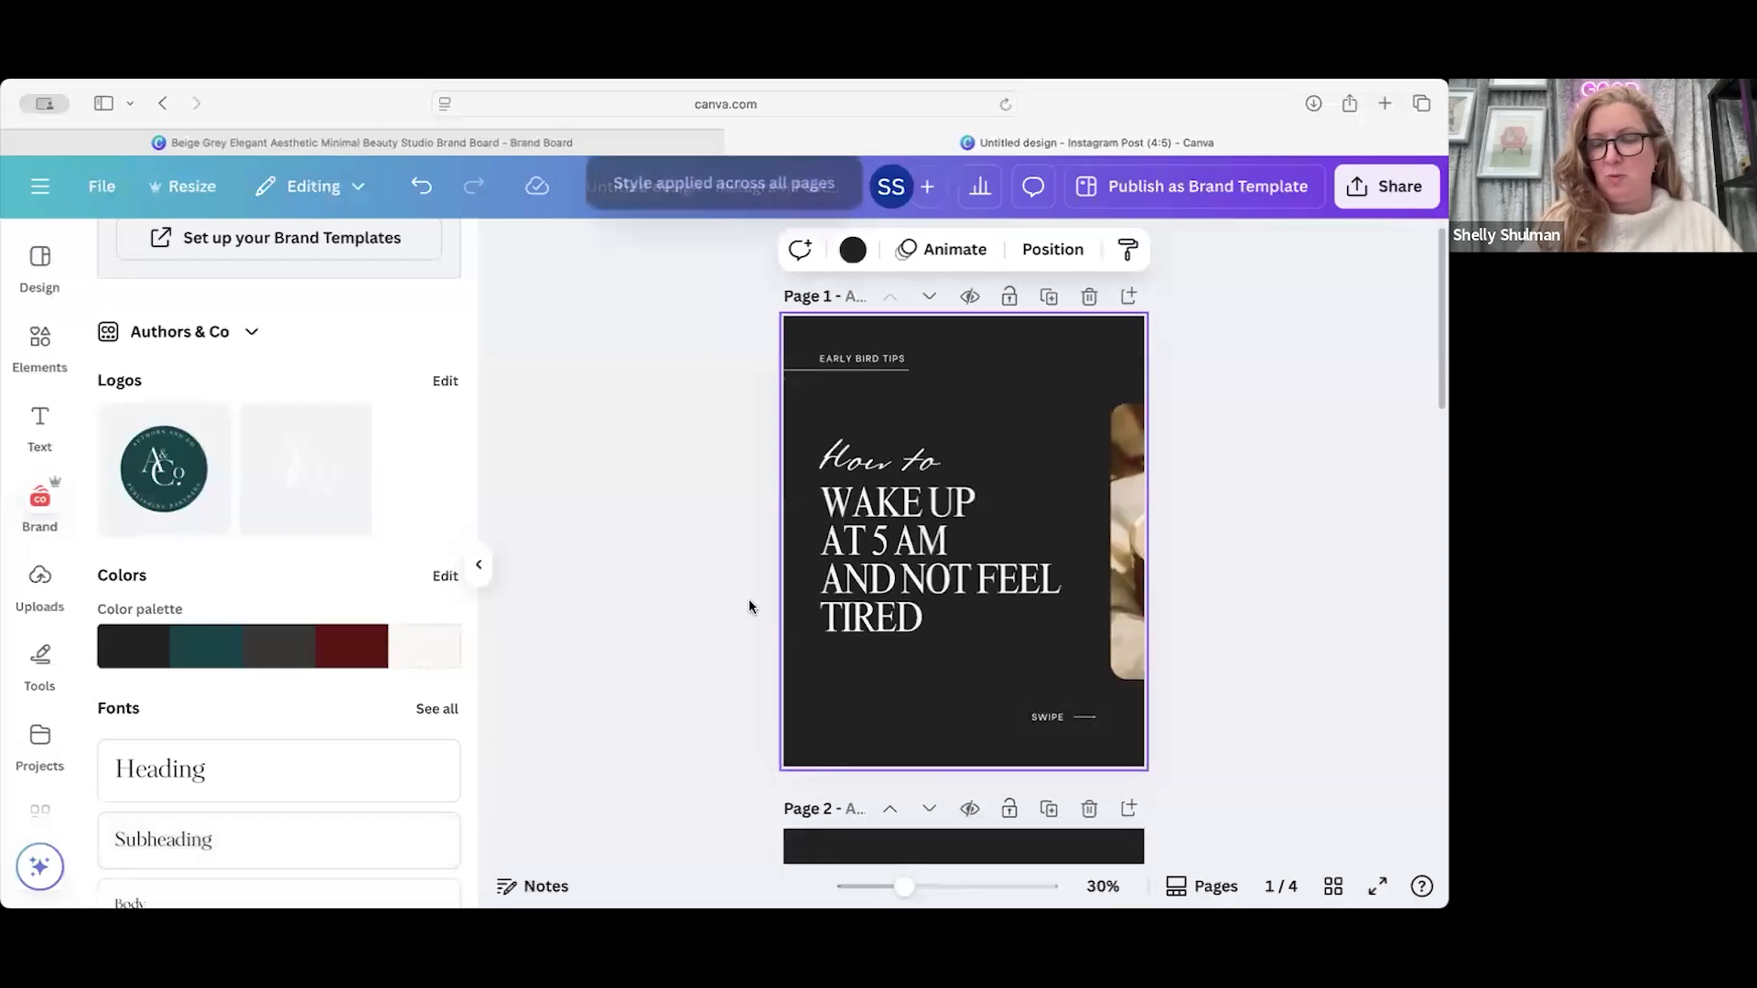
Step: Shuffle the Authors & Co palette to a dark teal background with white text, apply it to all pages and check them
{"action": "left_click", "coordinate": [275, 646]}
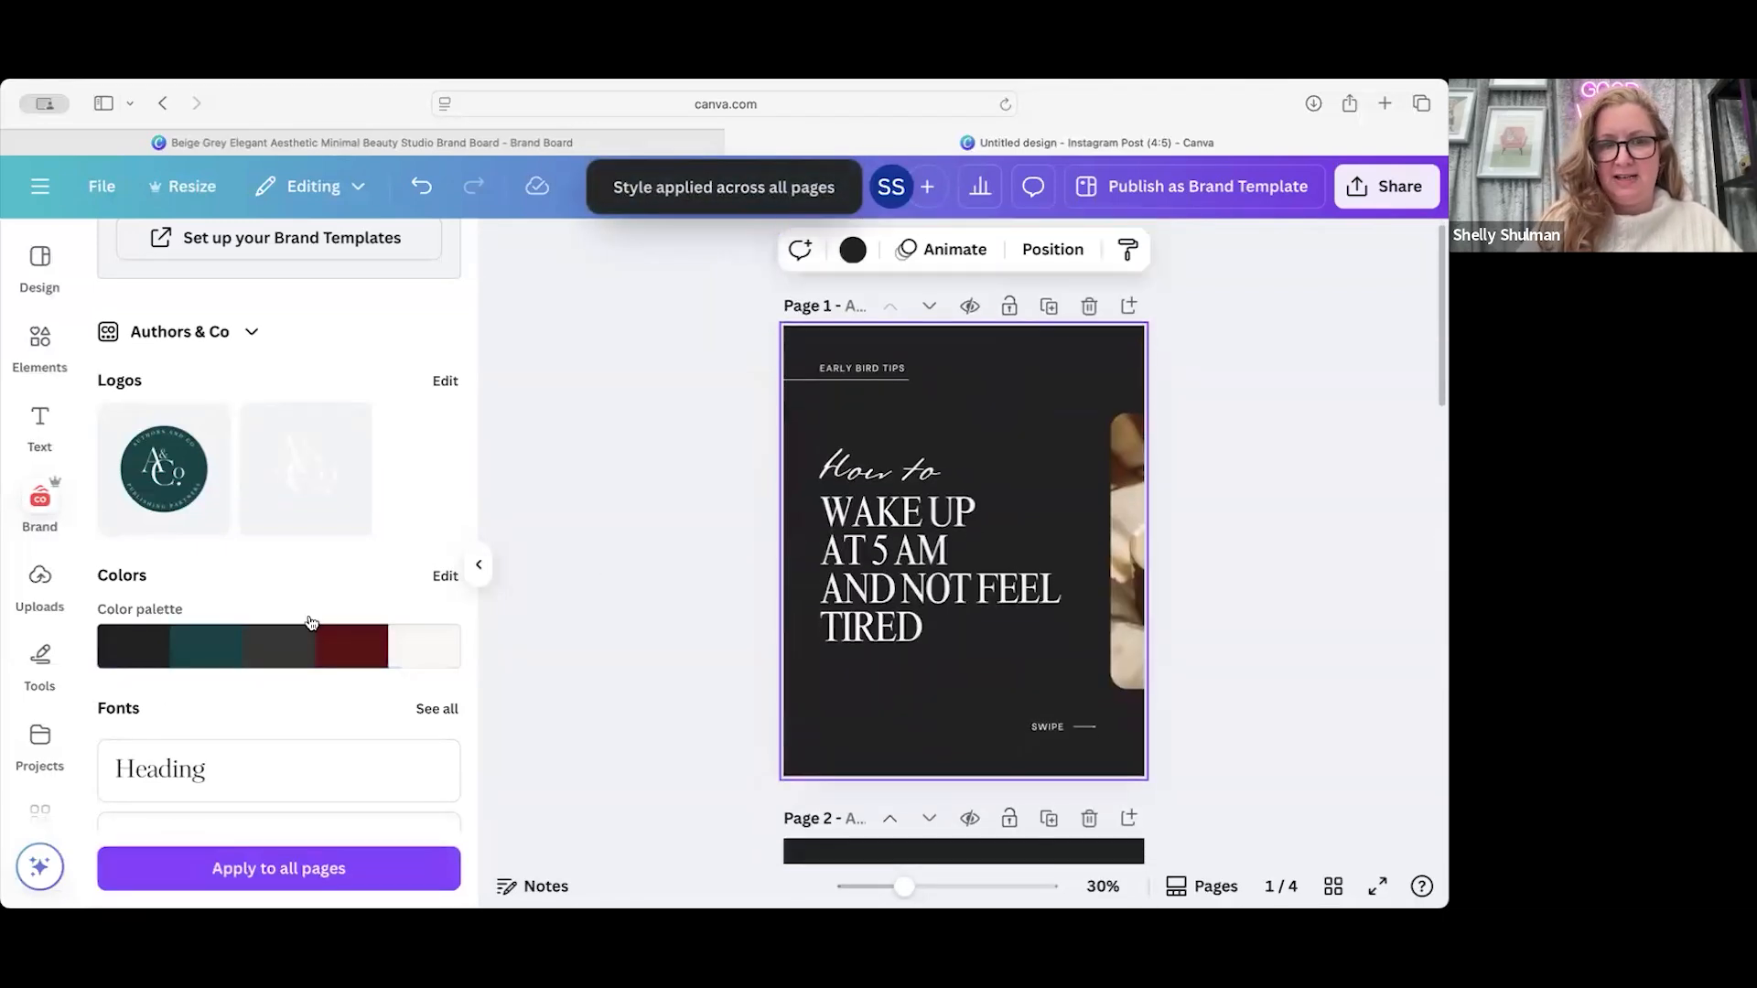
{"action": "left_click", "coordinate": [273, 650]}
{"action": "left_click", "coordinate": [271, 650]}
{"action": "left_click", "coordinate": [270, 650]}
{"action": "left_click", "coordinate": [271, 650]}
{"action": "left_click", "coordinate": [271, 650]}
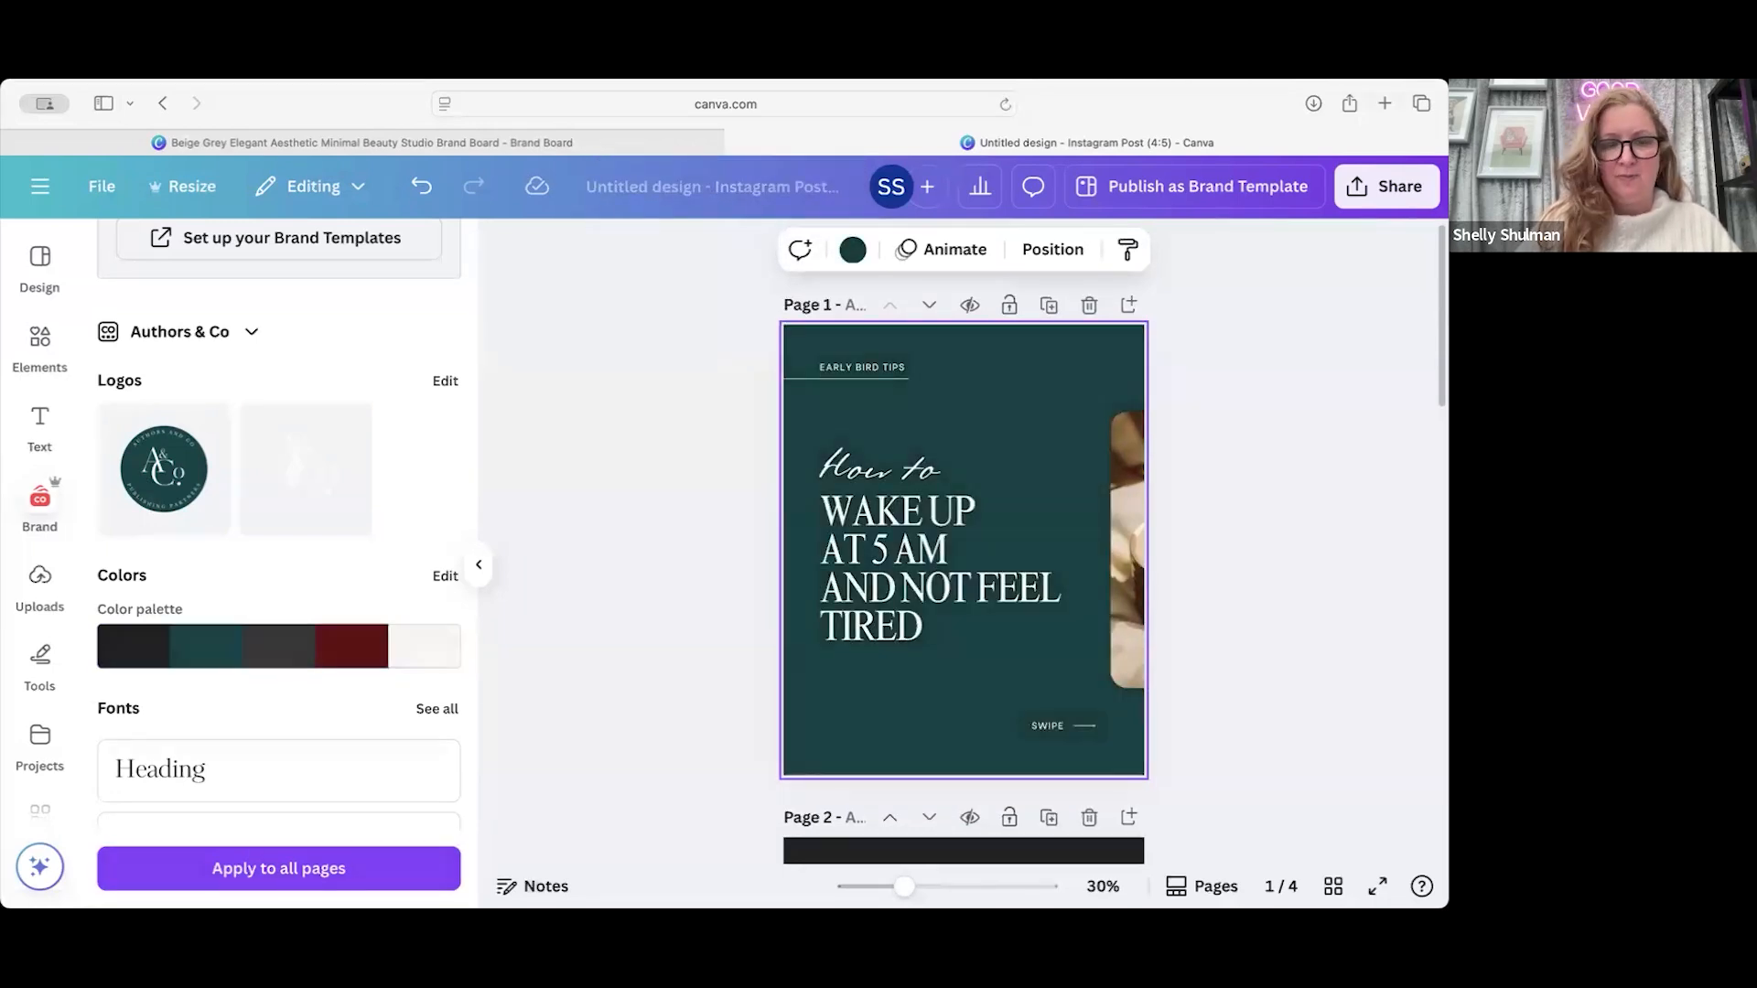
{"action": "left_click", "coordinate": [280, 869]}
{"action": "scroll", "coordinate": [527, 723], "scroll_direction": "down", "scroll_amount": 5}
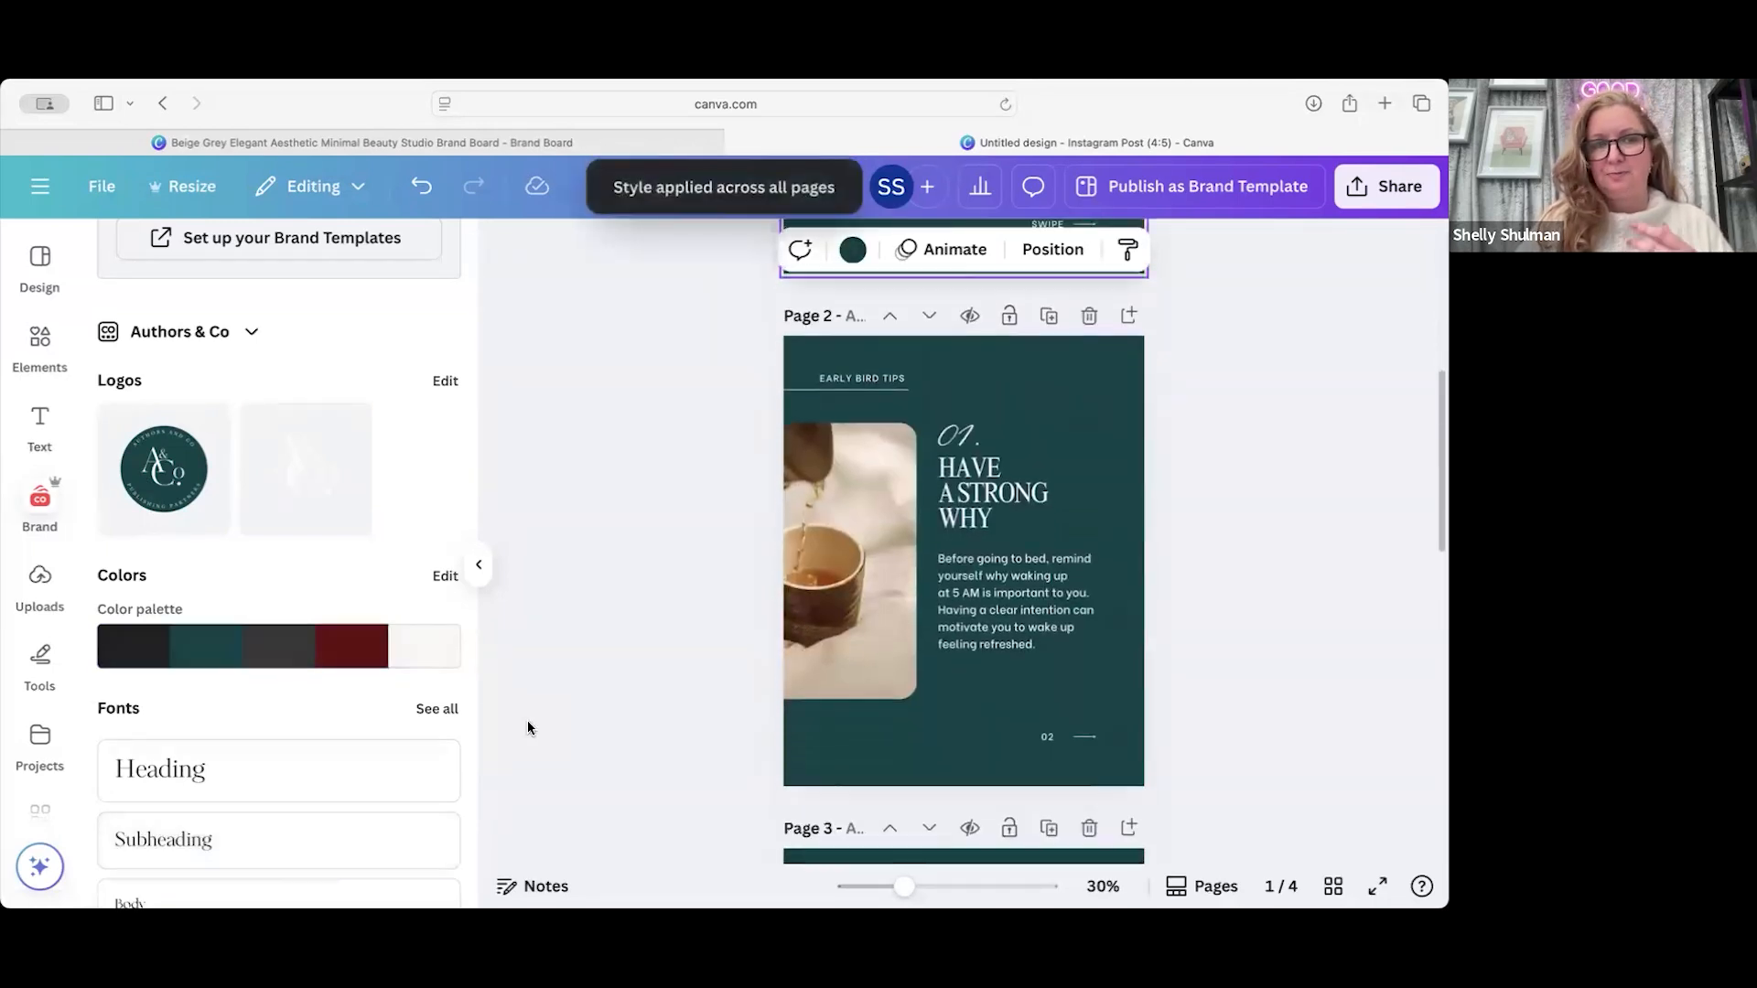
{"action": "scroll", "coordinate": [527, 727], "scroll_direction": "up", "scroll_amount": 5}
{"action": "scroll", "coordinate": [702, 646], "scroll_direction": "down", "scroll_amount": 2}
{"action": "scroll", "coordinate": [702, 646], "scroll_direction": "down", "scroll_amount": 3}
{"action": "scroll", "coordinate": [703, 646], "scroll_direction": "up", "scroll_amount": 4}
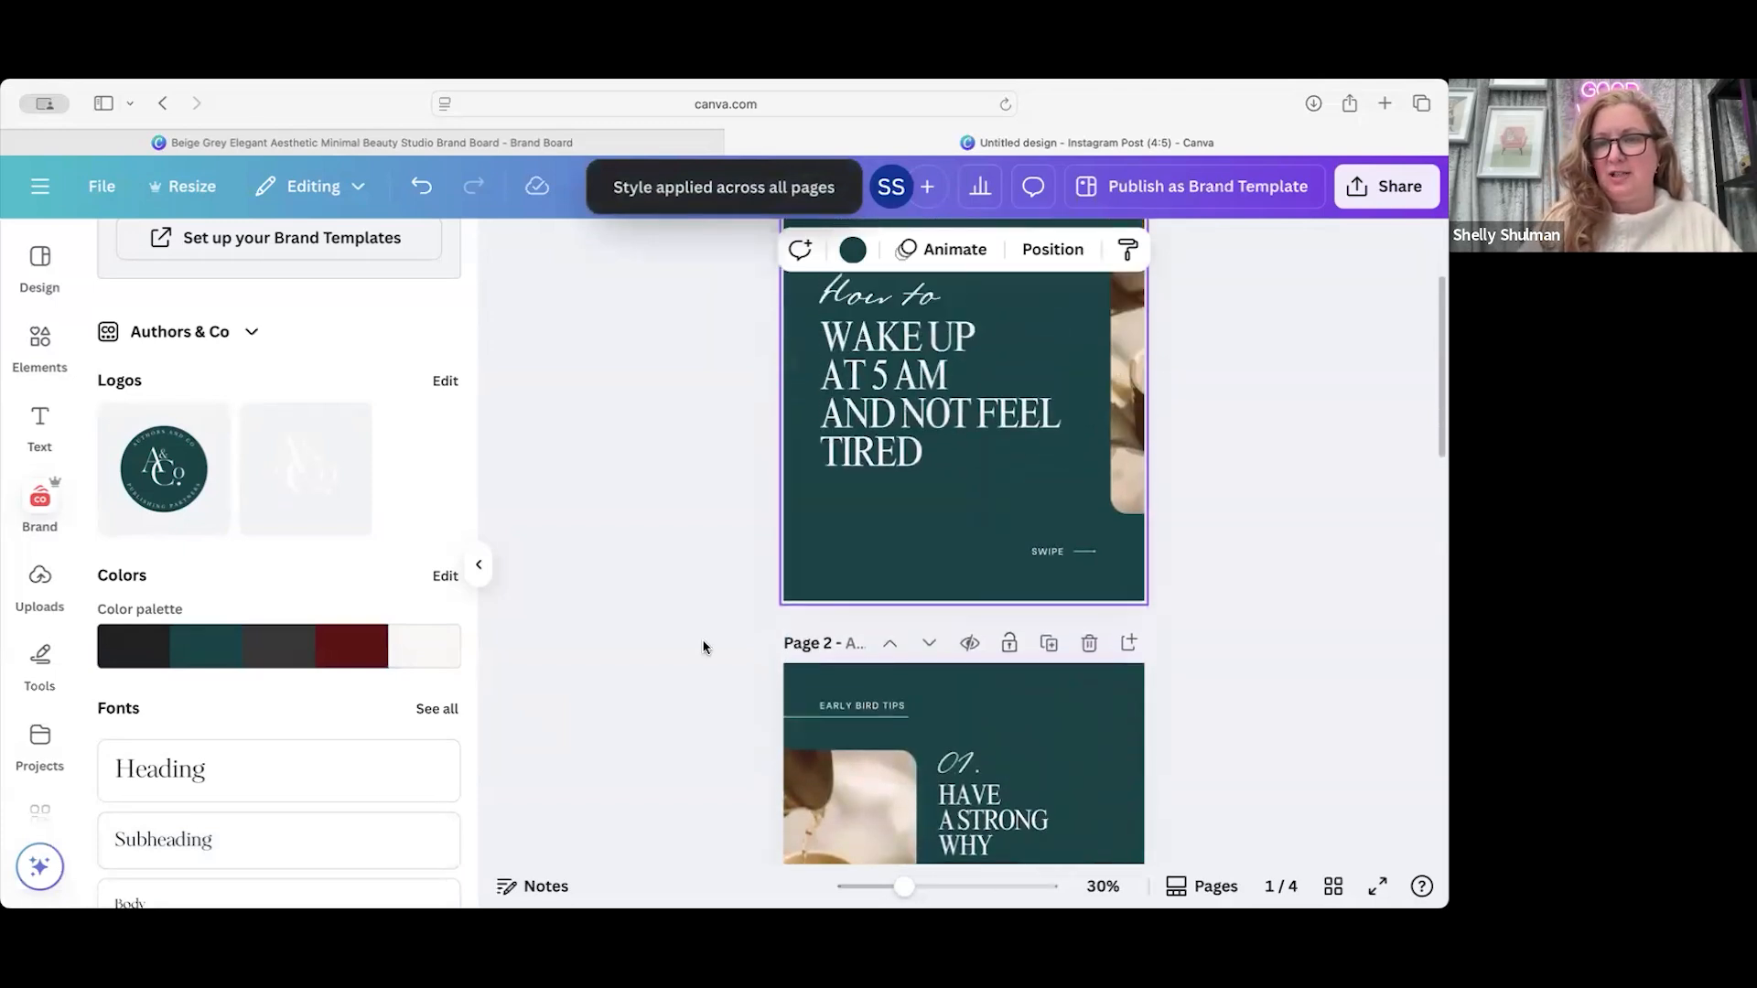
Step: Add the white A&Co logo to page 1, scaled down and placed in the bottom-left corner
{"action": "left_click", "coordinate": [287, 494]}
{"action": "left_click_drag", "start_coordinate": [1075, 432], "coordinate": [874, 565]}
{"action": "left_click_drag", "start_coordinate": [878, 633], "coordinate": [832, 730]}
Step: Nudge page 1's WAKE UP AT 5 AM headline slightly down and left, and look through the Authors & Co fonts for it
{"action": "left_click_drag", "start_coordinate": [988, 483], "coordinate": [985, 552]}
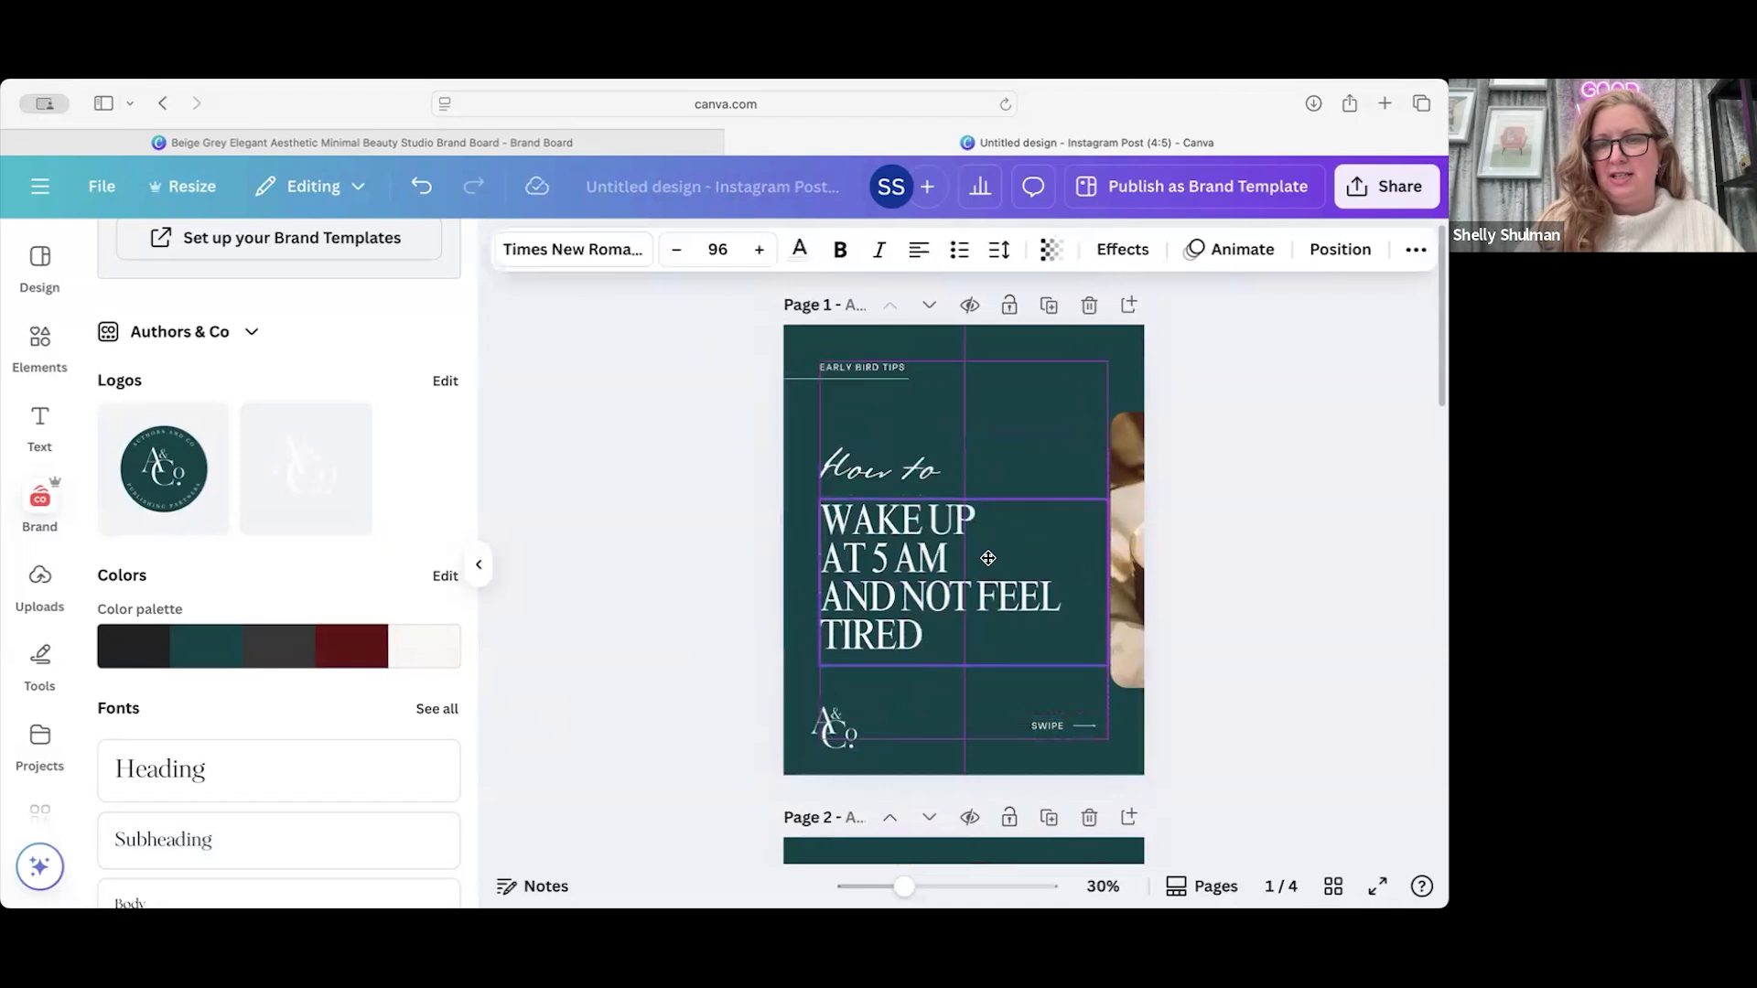
{"action": "double_click", "coordinate": [976, 553]}
{"action": "left_click", "coordinate": [628, 265]}
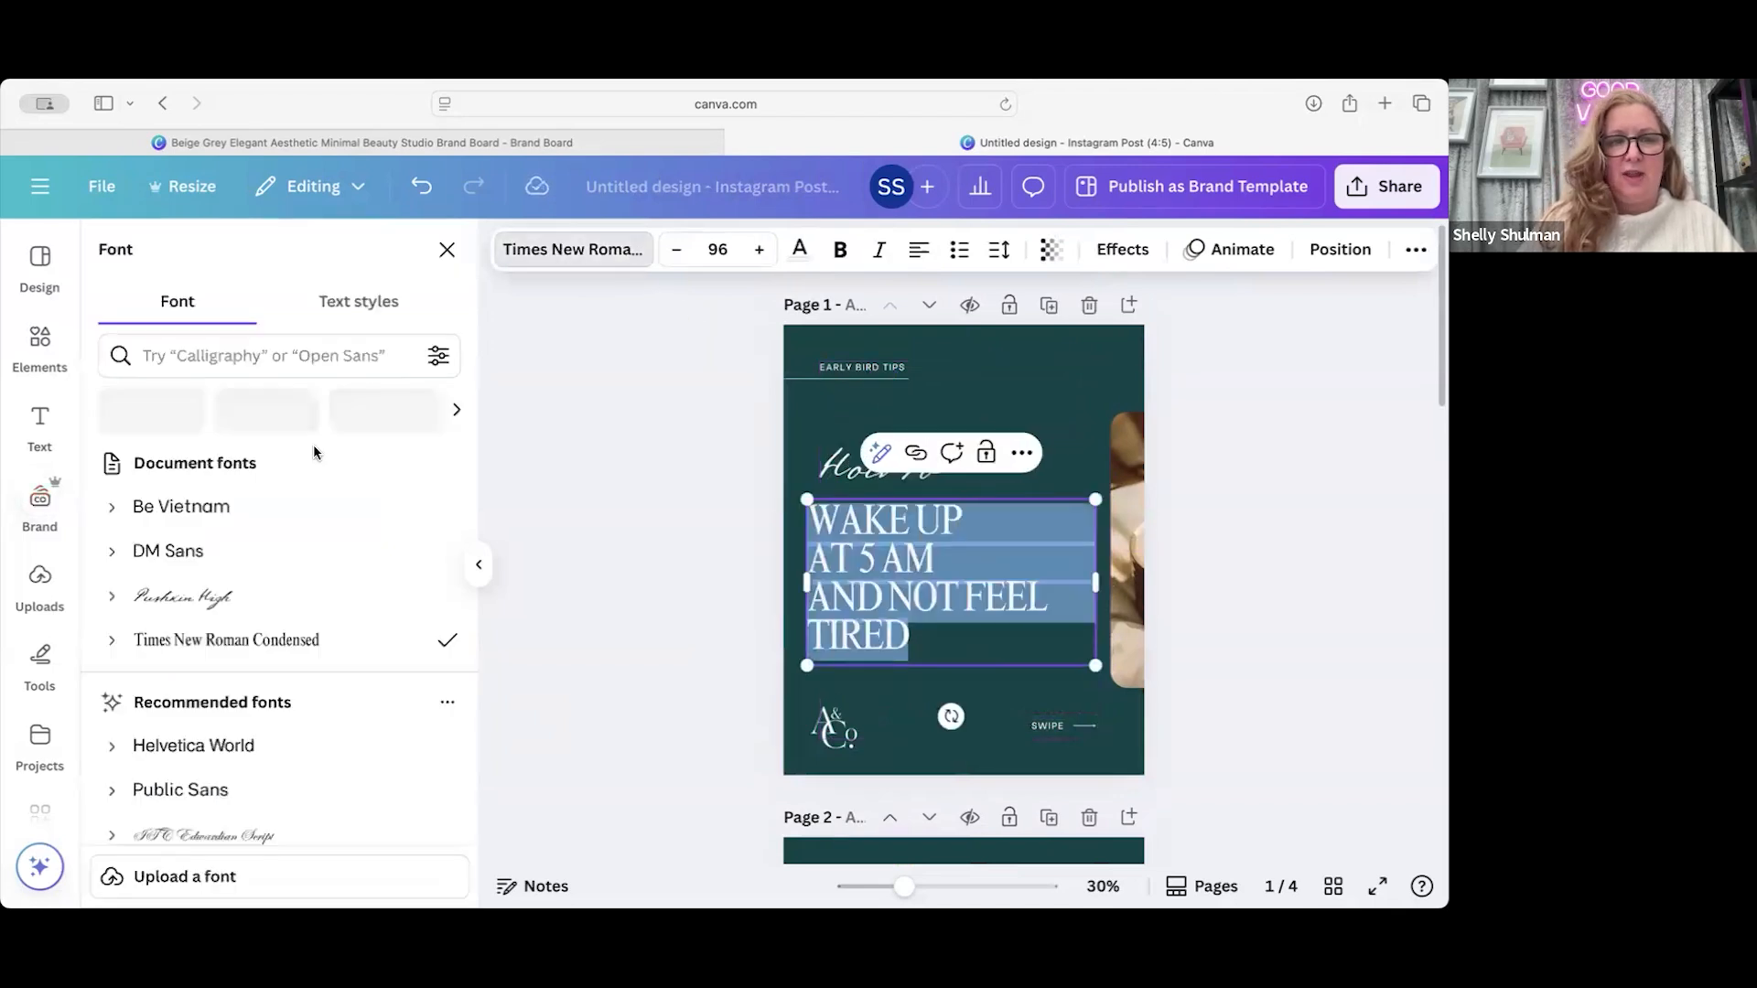
{"action": "scroll", "coordinate": [313, 457], "scroll_direction": "down", "scroll_amount": 3}
{"action": "scroll", "coordinate": [317, 470], "scroll_direction": "down", "scroll_amount": 5}
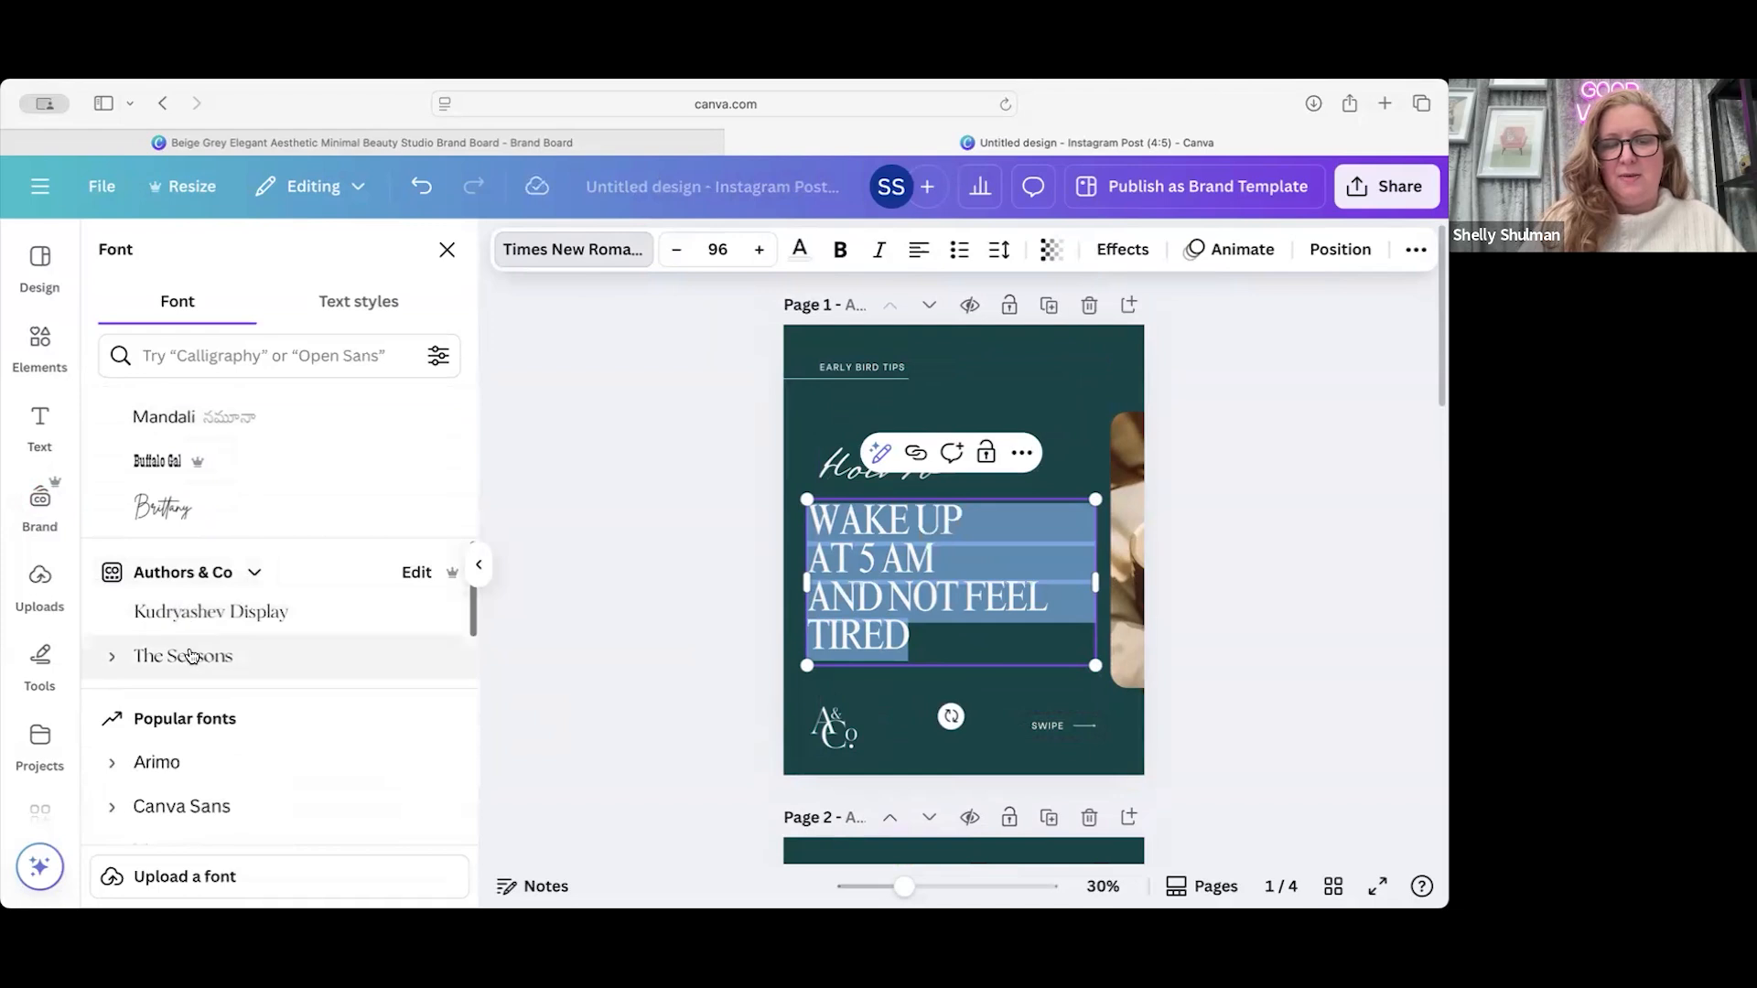
{"action": "scroll", "coordinate": [189, 655], "scroll_direction": "up", "scroll_amount": 8}
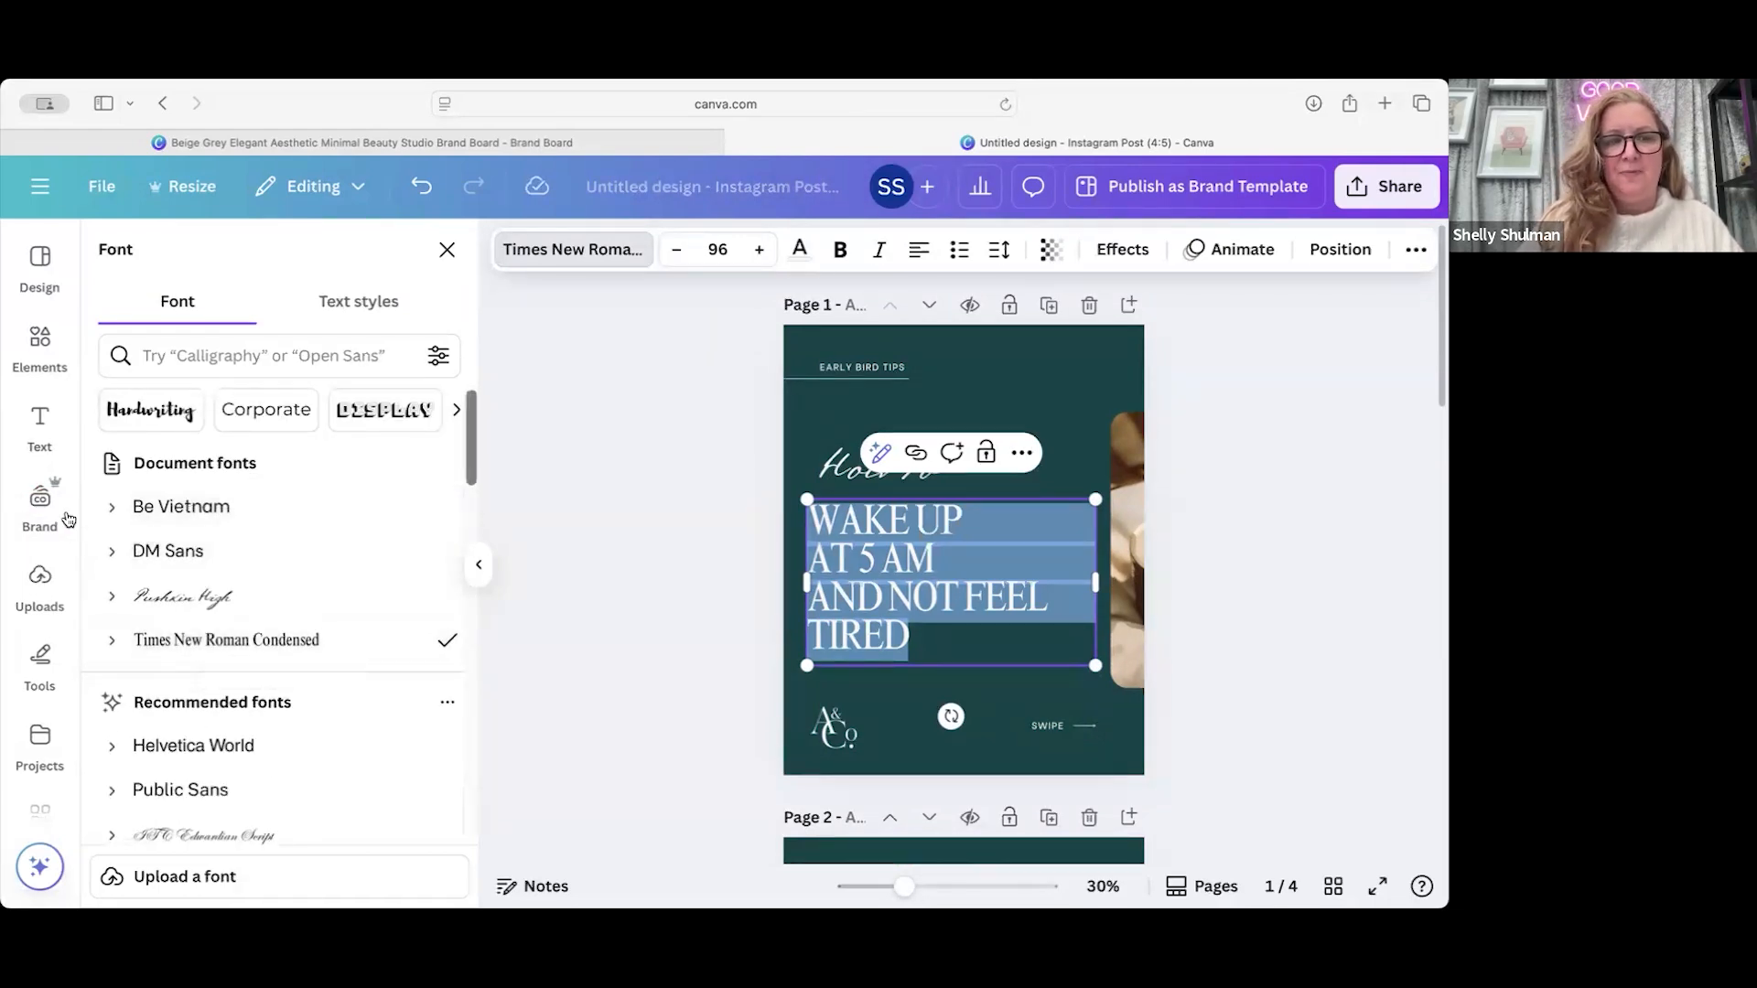
Step: Switch to the kit named Brand Kit and apply its dark blue color scheme to all pages
{"action": "left_click", "coordinate": [39, 501]}
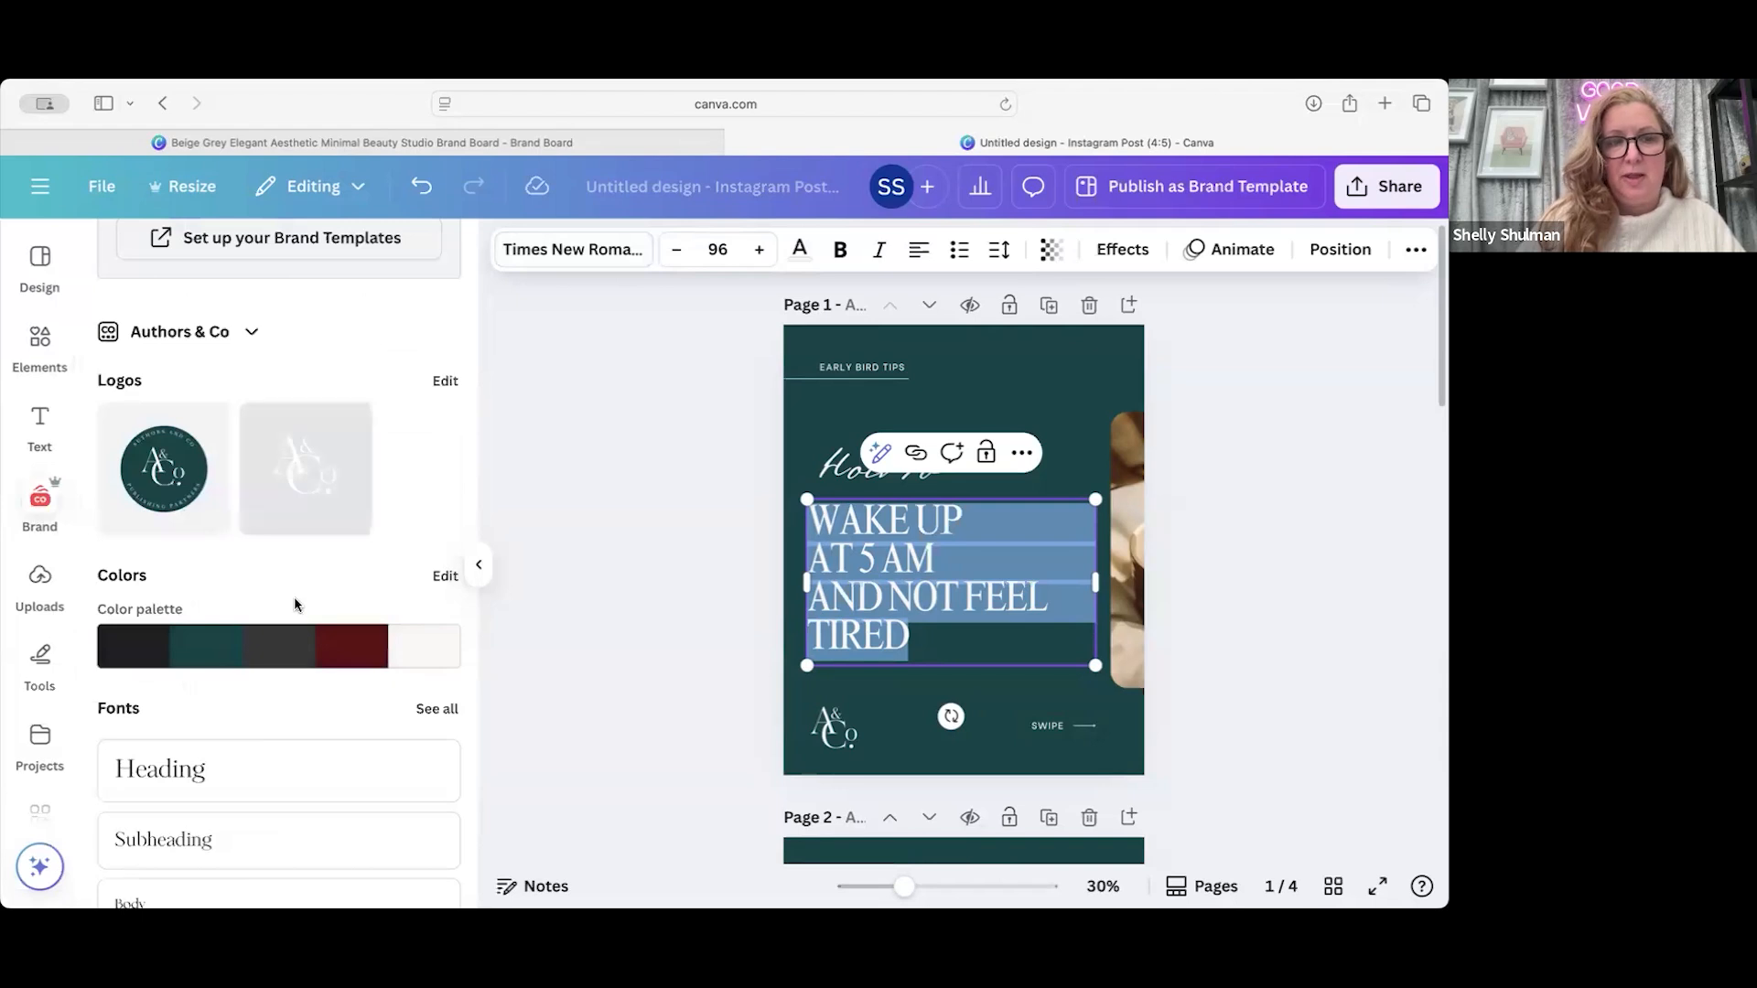
{"action": "left_click", "coordinate": [246, 331]}
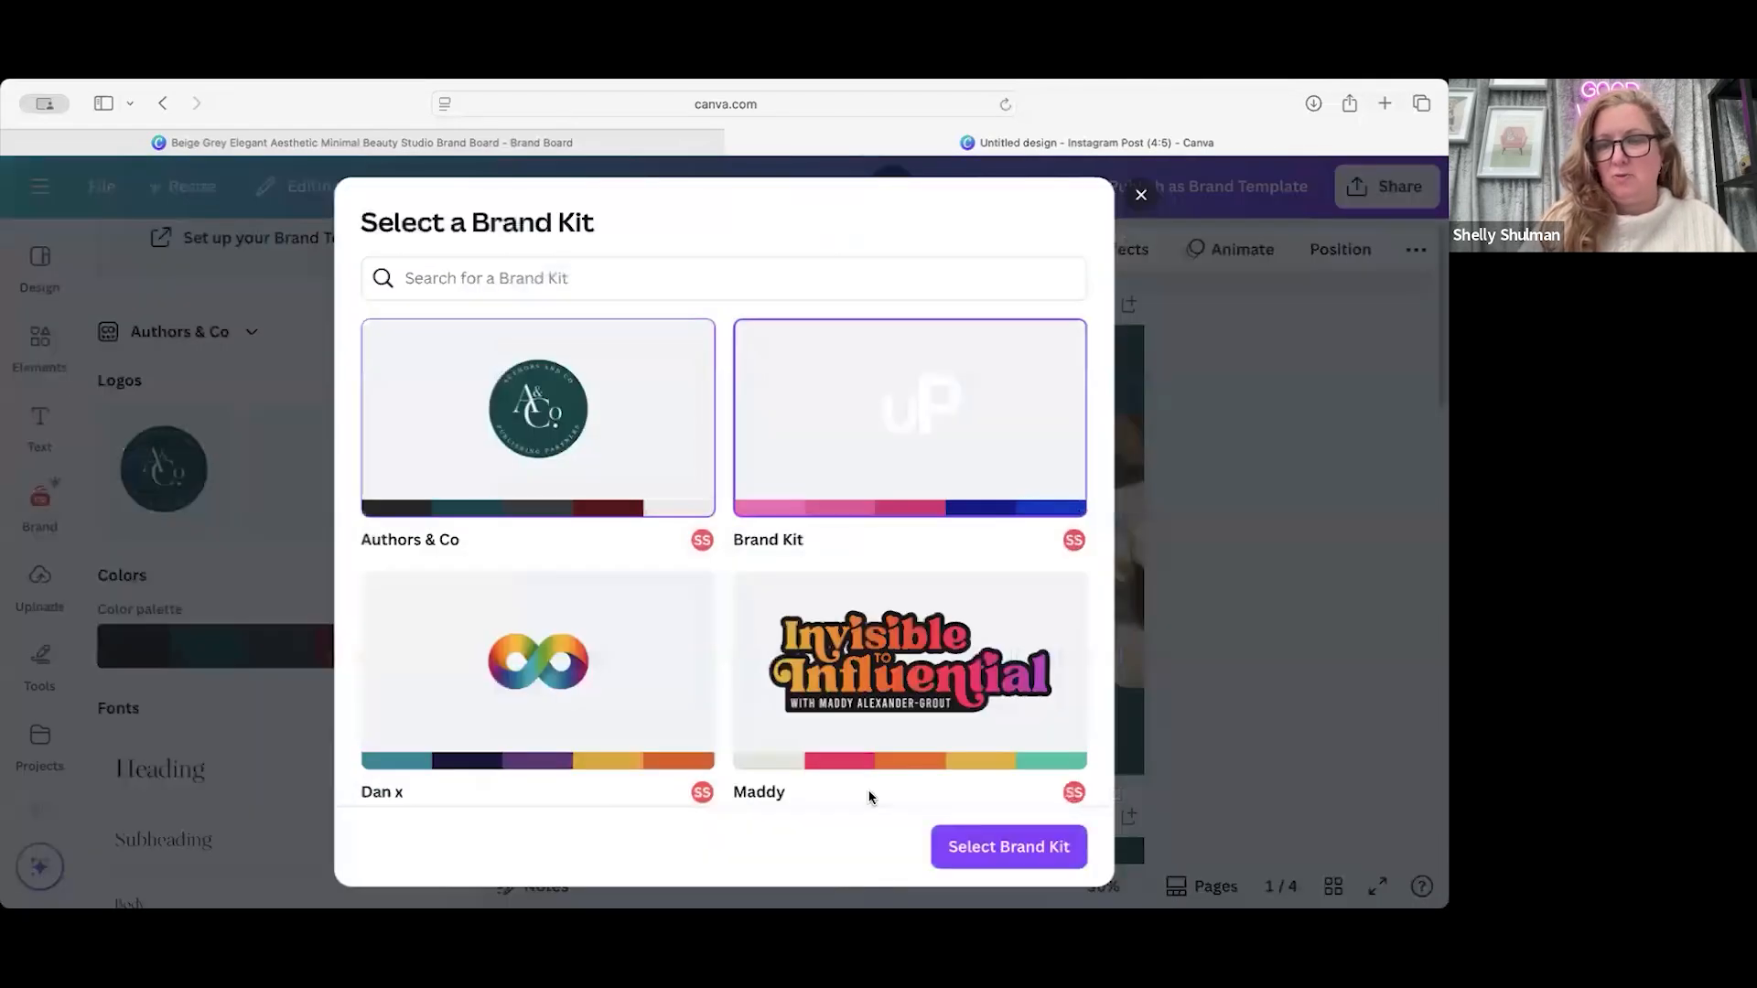
{"action": "left_click", "coordinate": [1008, 846]}
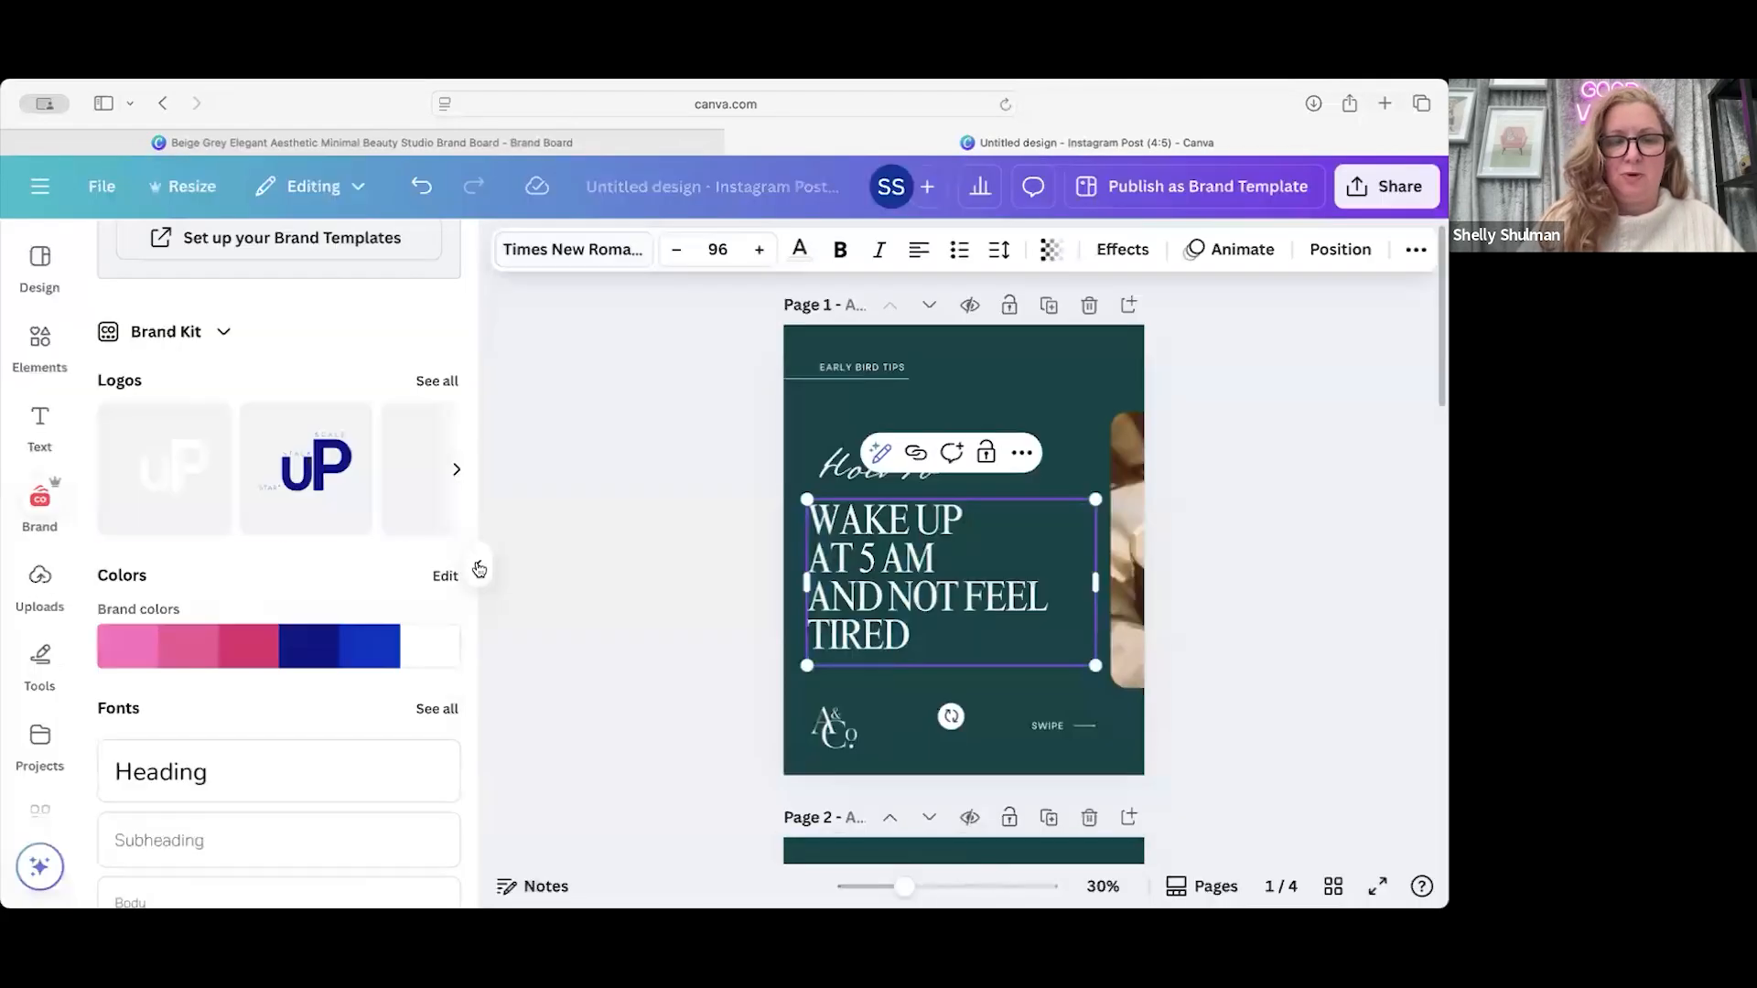
{"action": "left_click", "coordinate": [266, 646]}
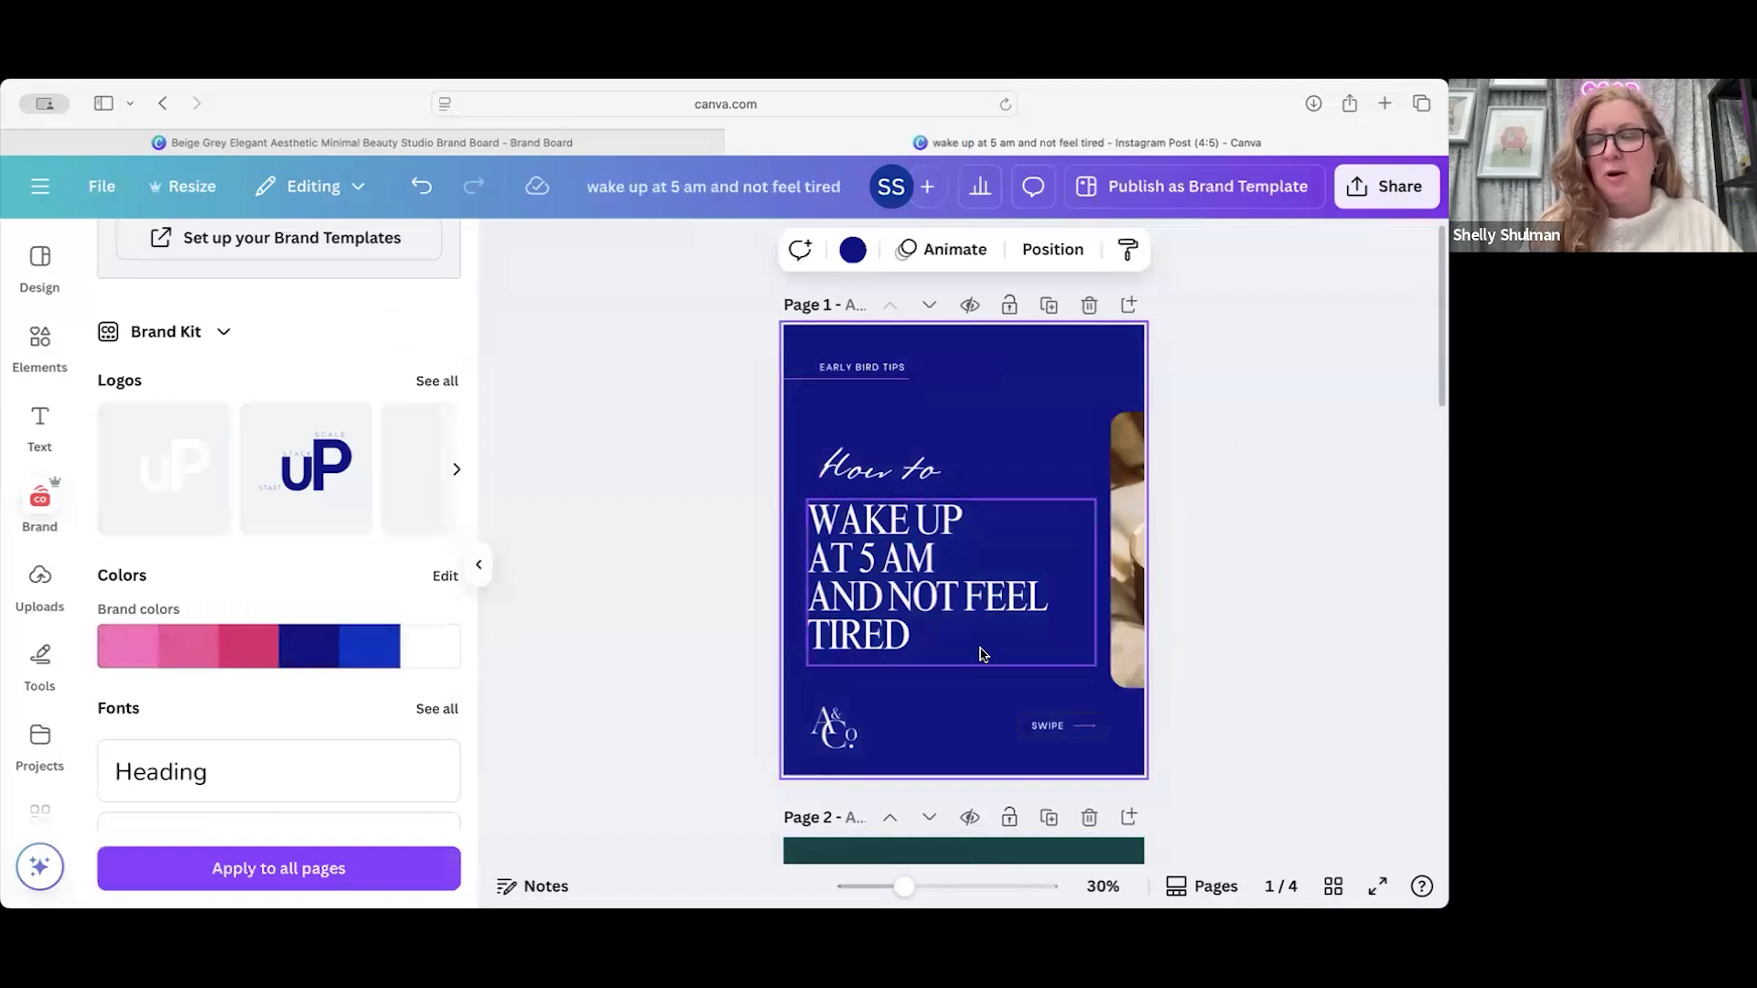
{"action": "left_click", "coordinate": [353, 871]}
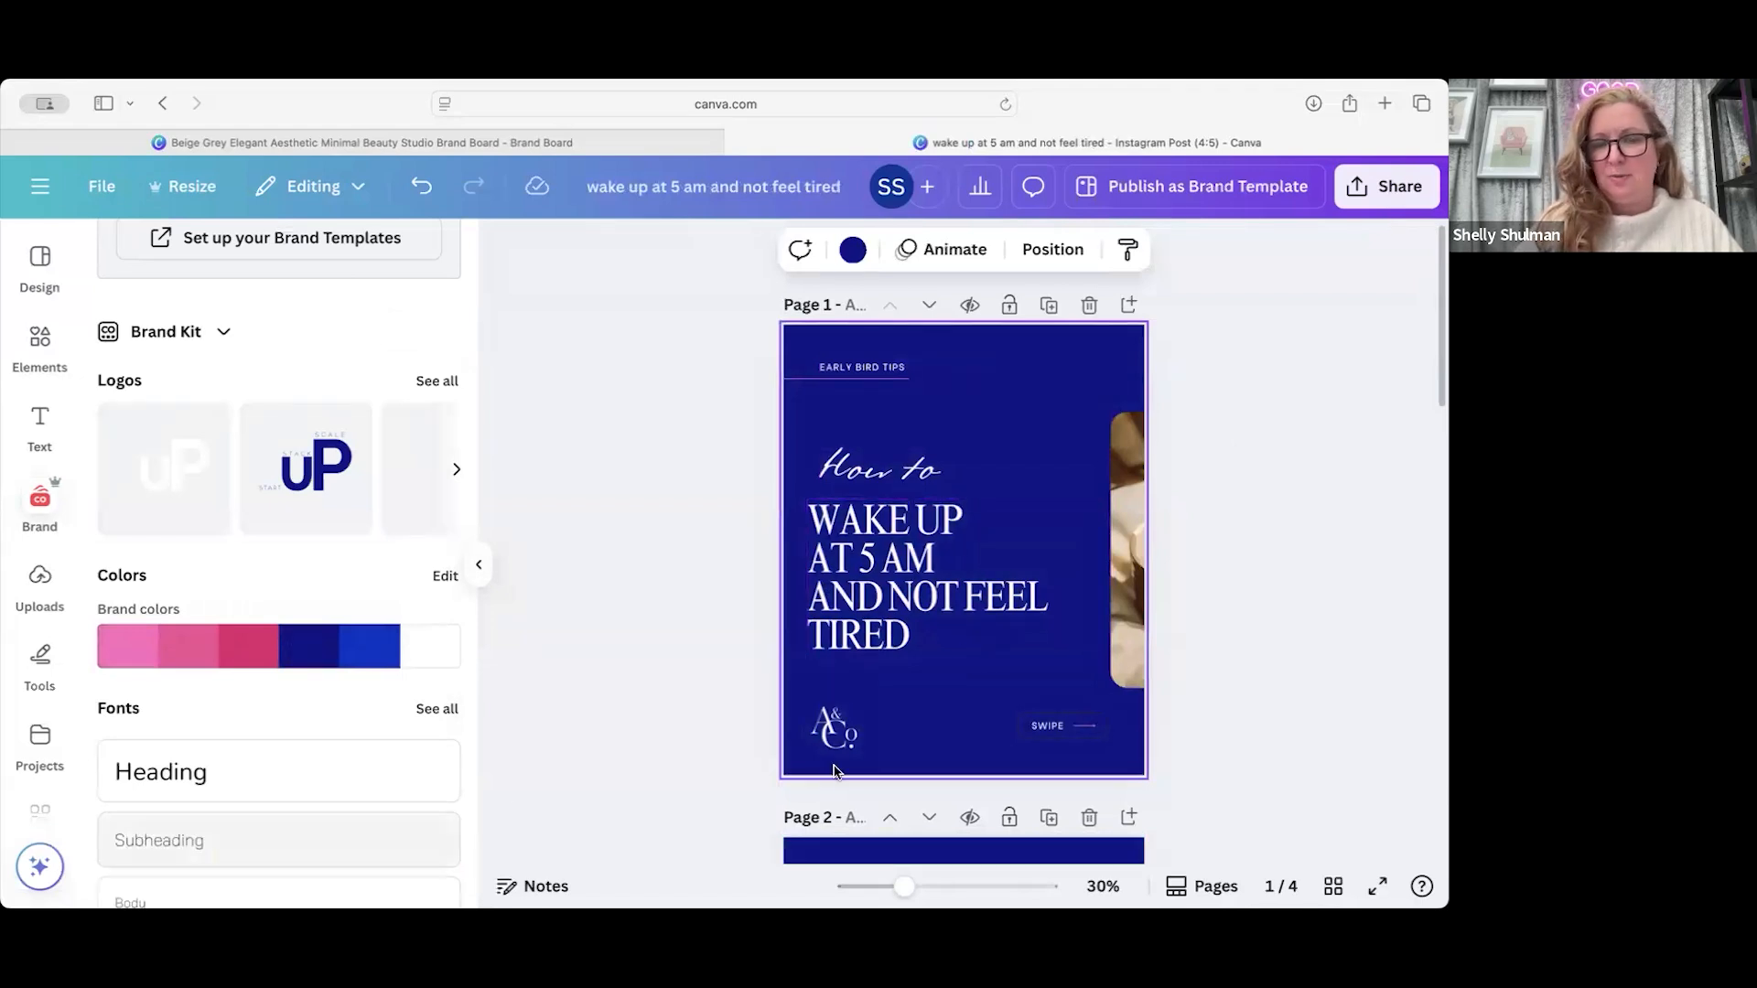
Step: Replace the A&Co logo on page 1 with the white uP logo, scaled down in the bottom-left corner
{"action": "left_click", "coordinate": [848, 738]}
{"action": "key", "text": "Delete"}
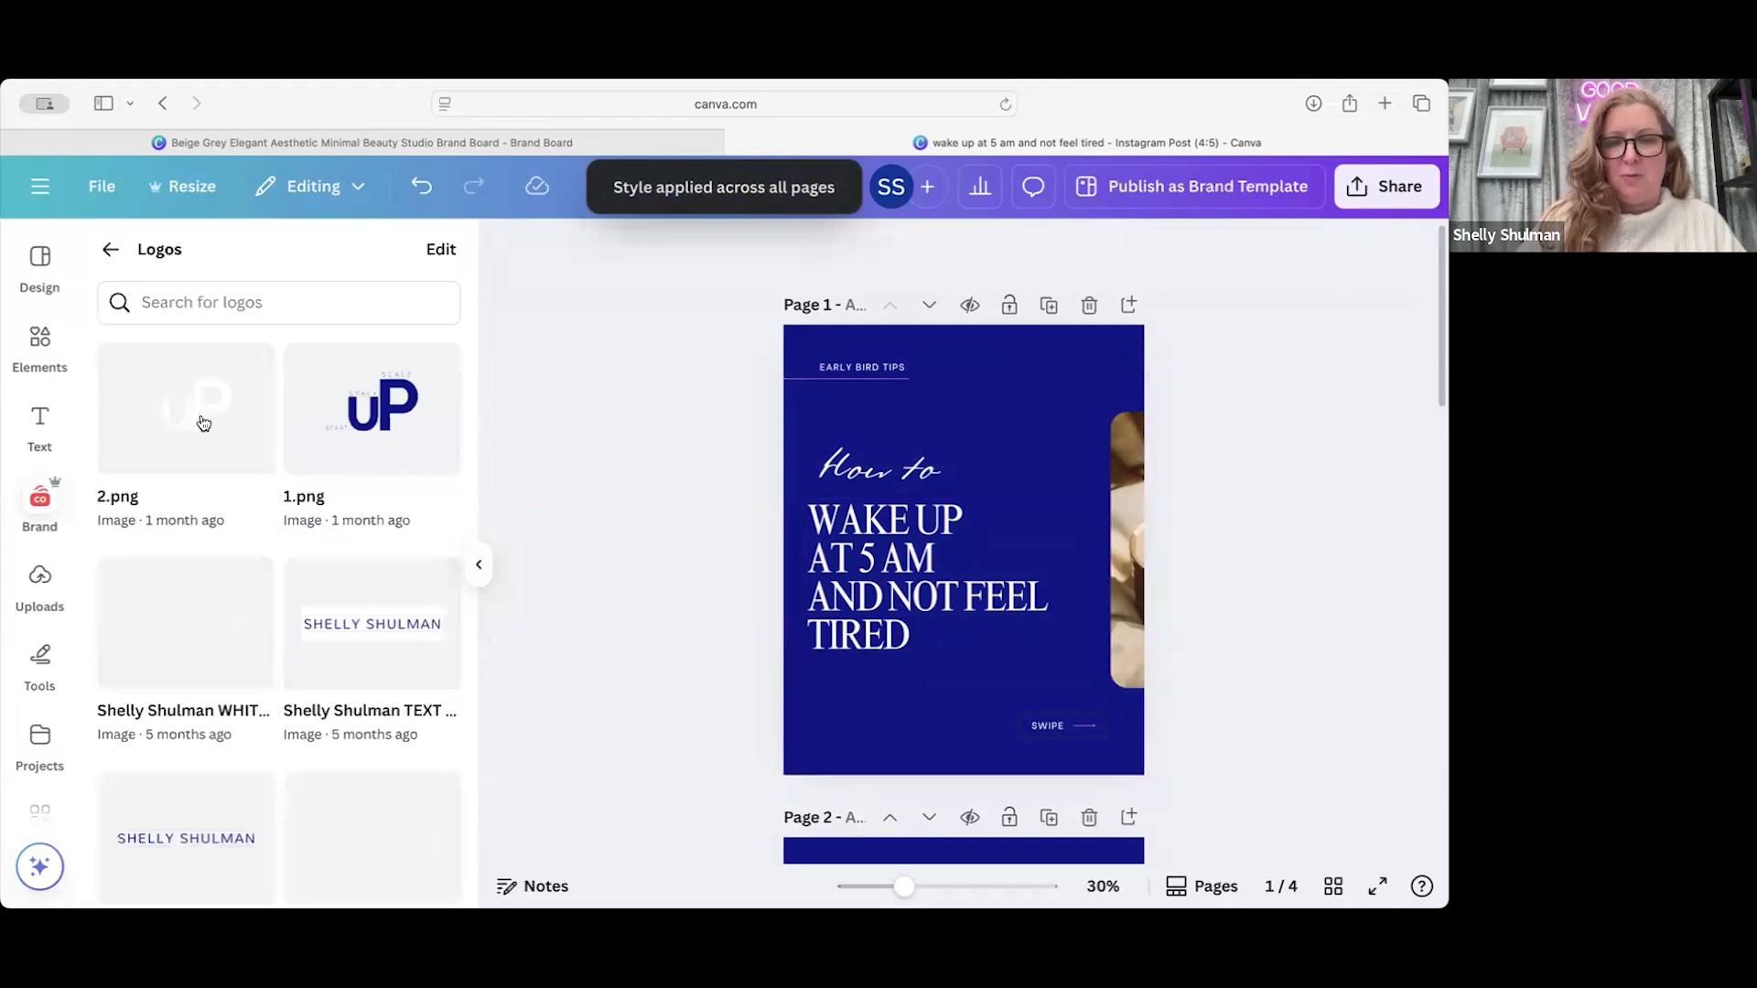
{"action": "left_click", "coordinate": [310, 489]}
{"action": "left_click_drag", "start_coordinate": [1177, 403], "coordinate": [905, 549]}
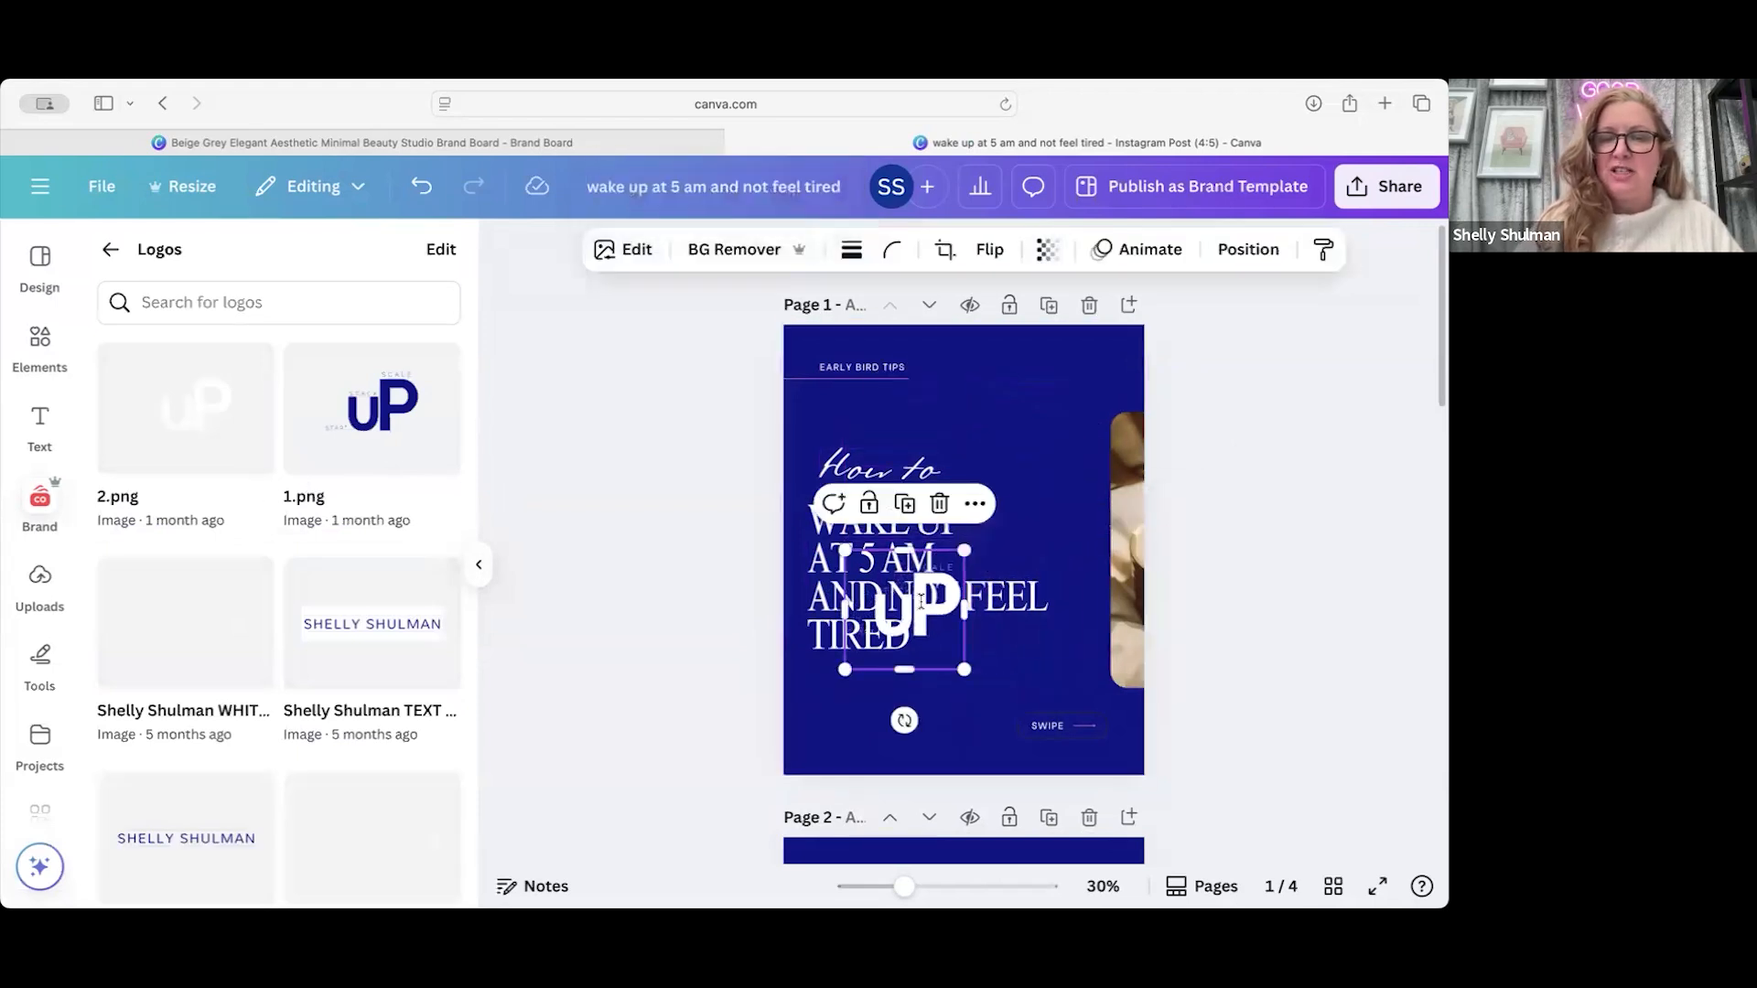
{"action": "left_click_drag", "start_coordinate": [912, 617], "coordinate": [857, 720]}
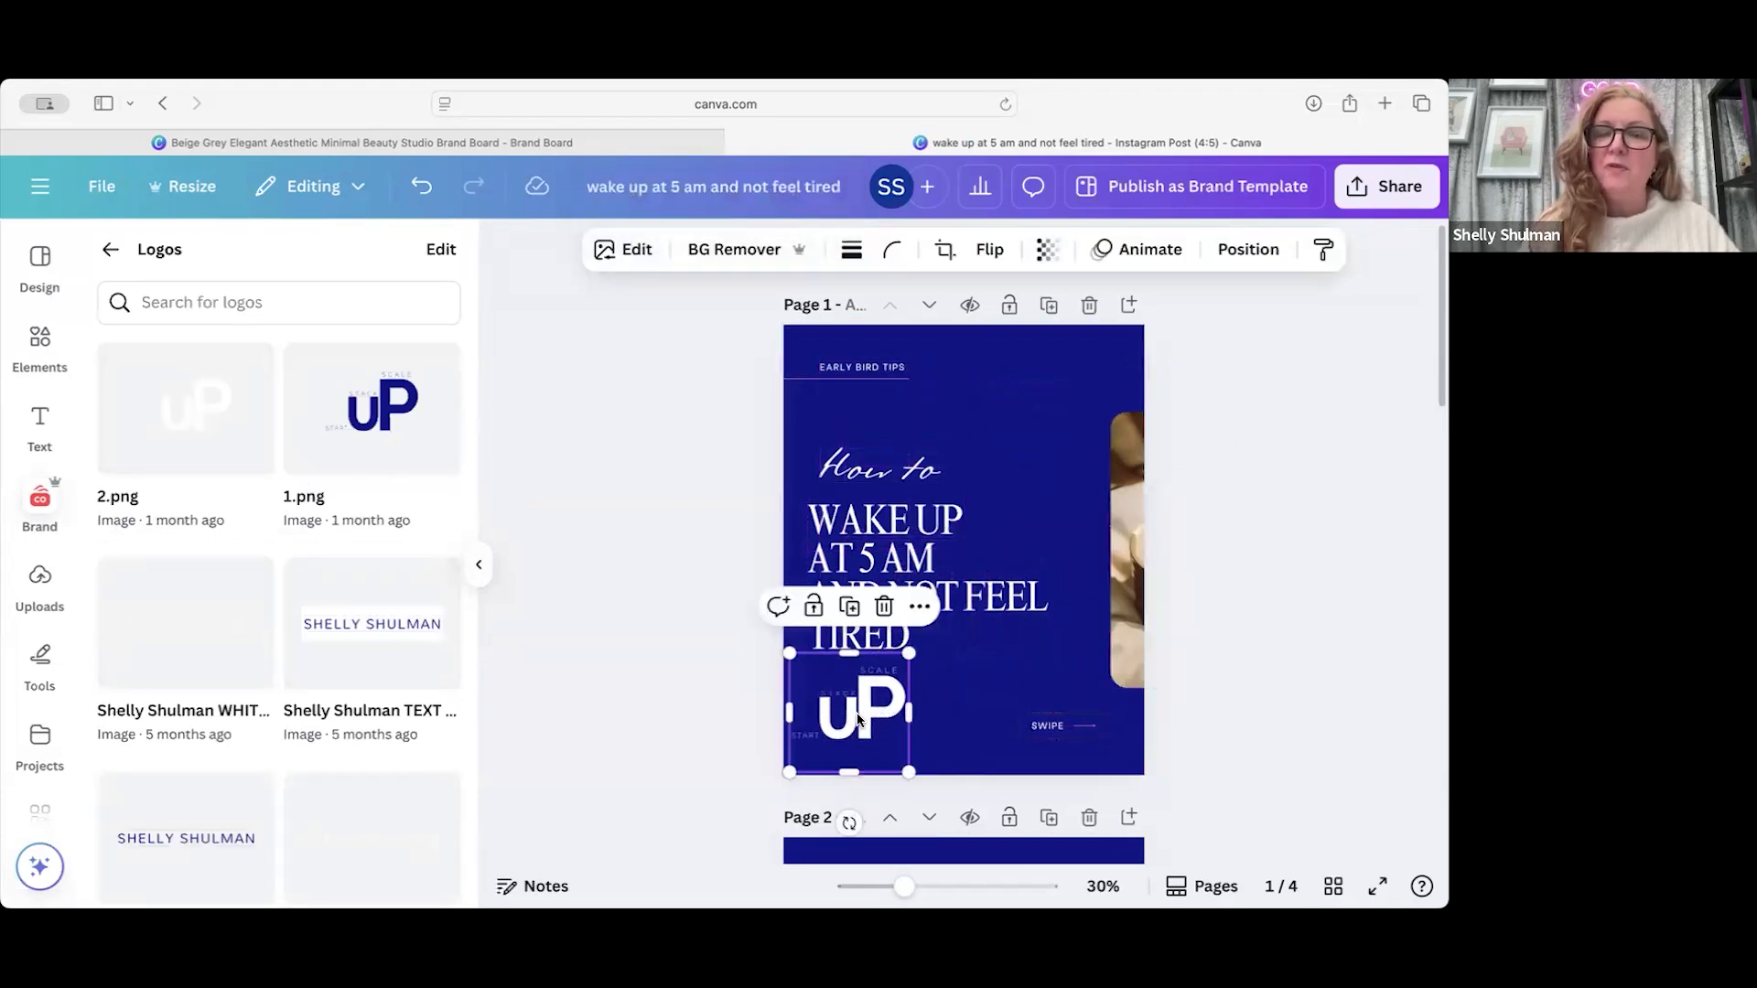
{"action": "left_click_drag", "start_coordinate": [909, 653], "coordinate": [858, 727]}
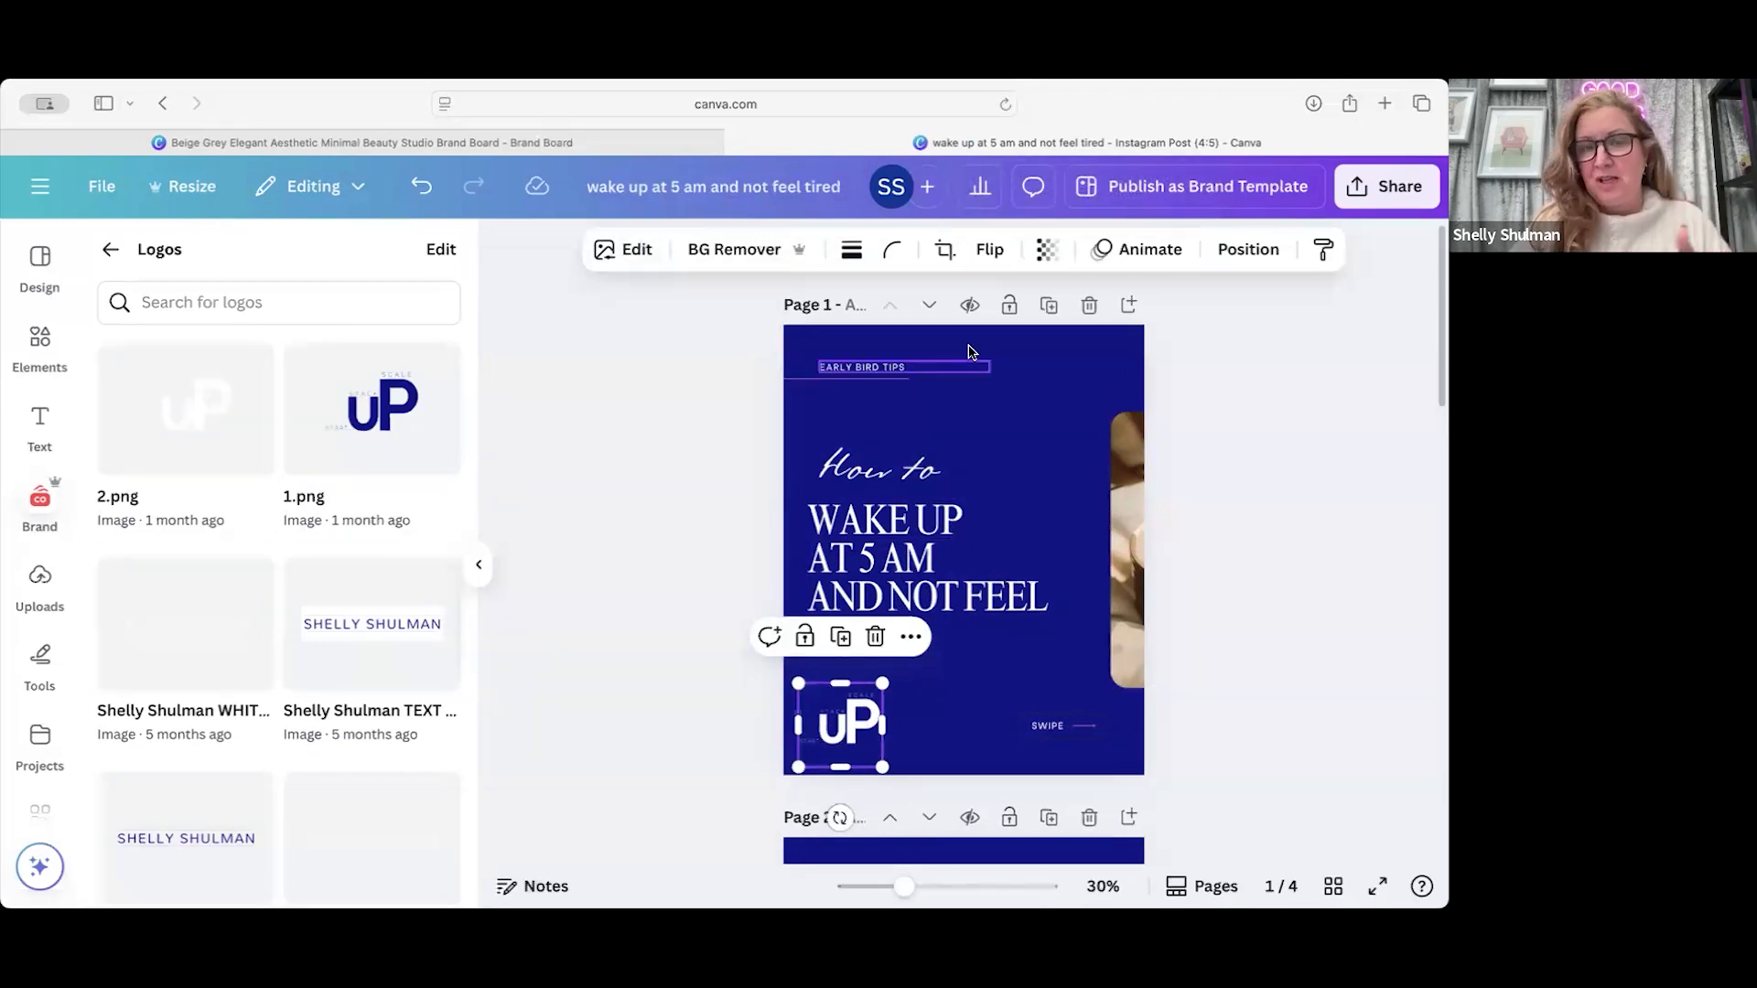
Step: Open page 1's background color choices and switch the brand palette shown there to Authors & Co
{"action": "left_click", "coordinate": [847, 340]}
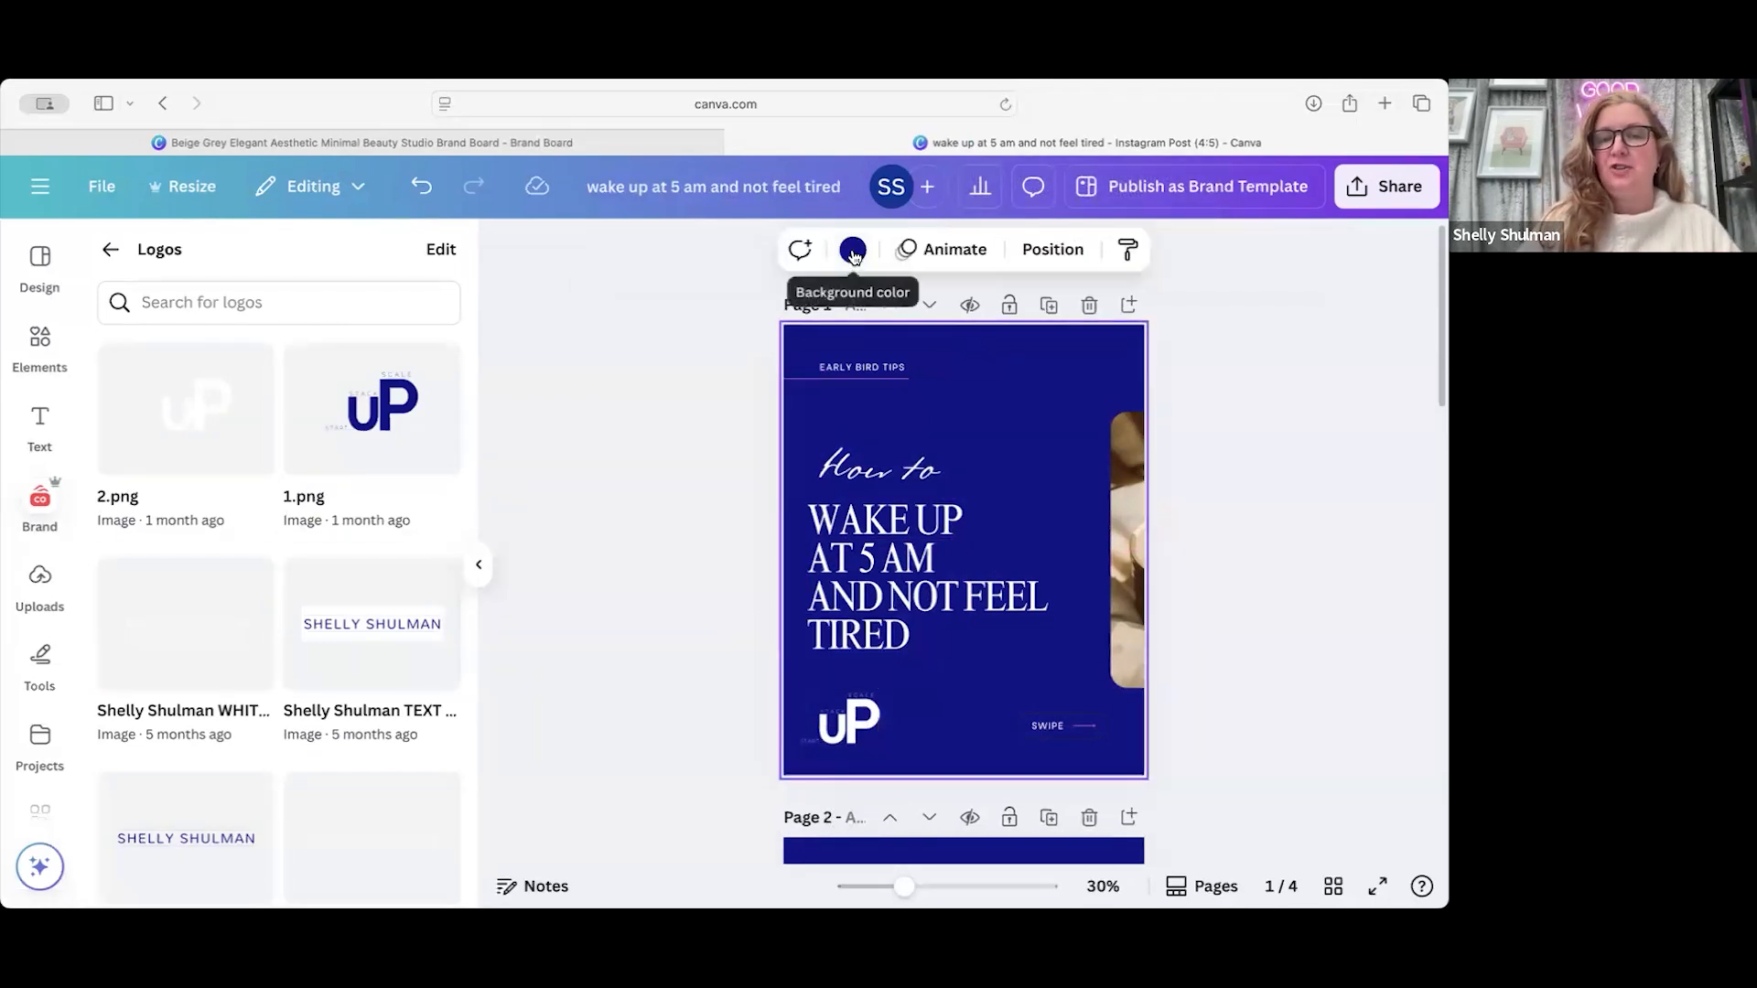
{"action": "left_click", "coordinate": [852, 251]}
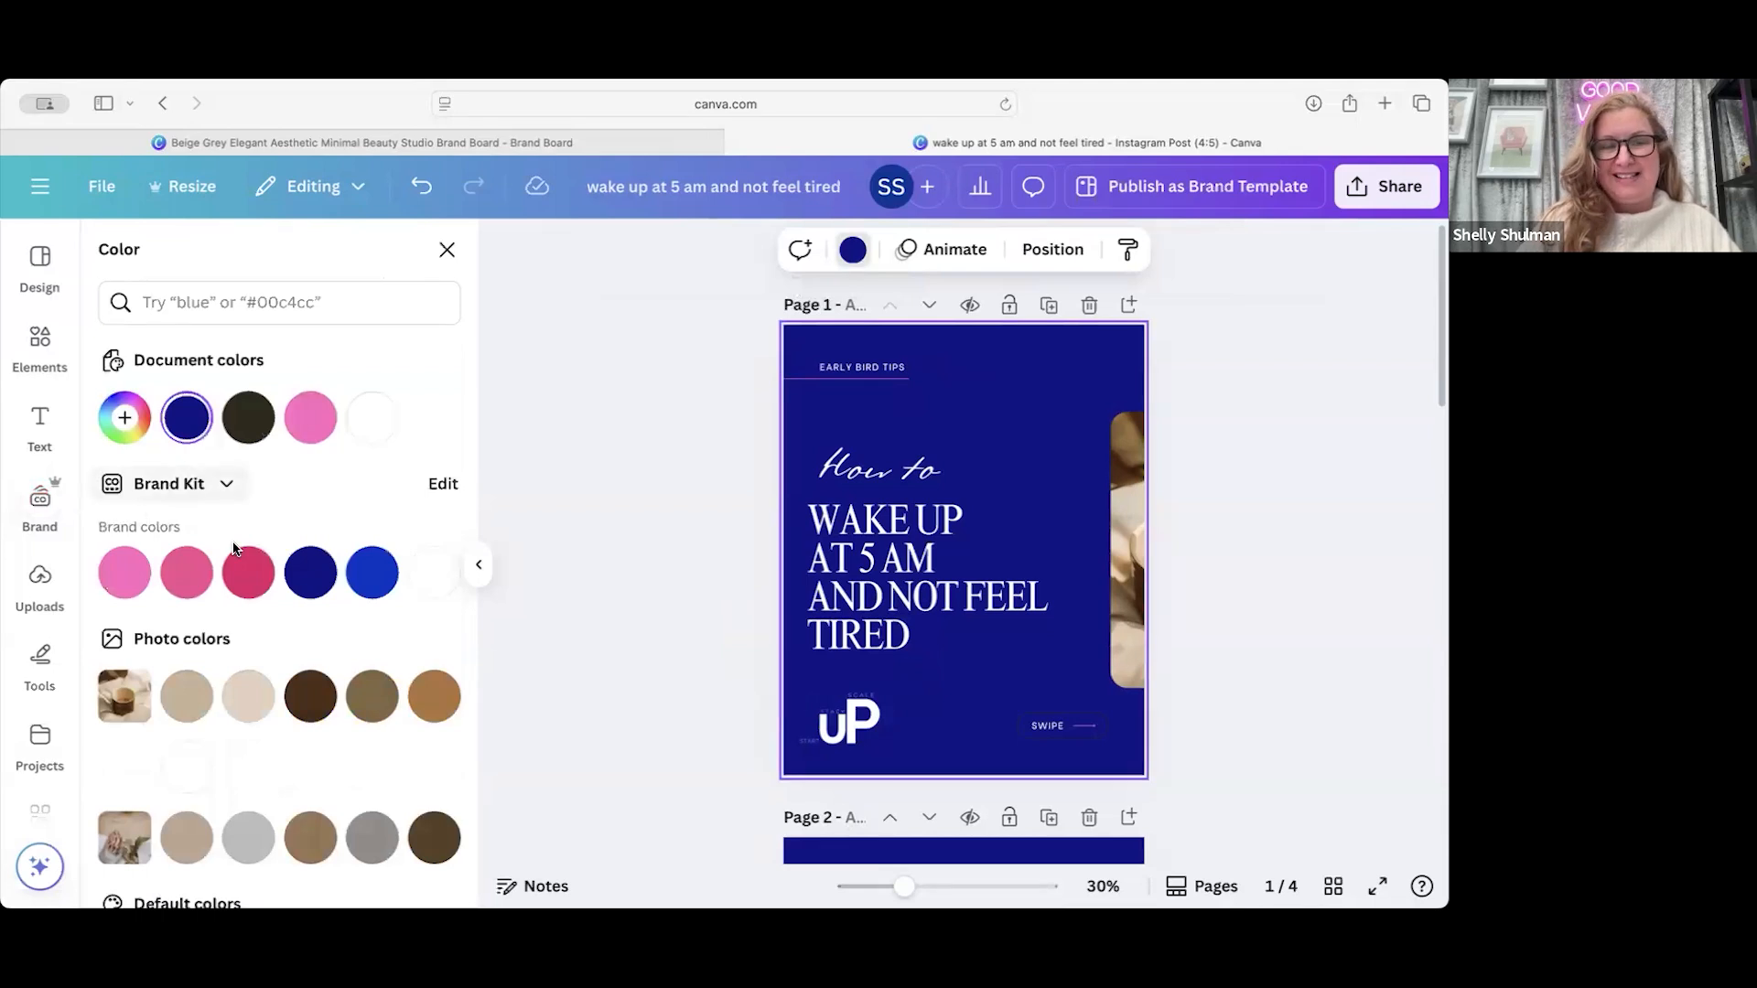
{"action": "left_click", "coordinate": [220, 483]}
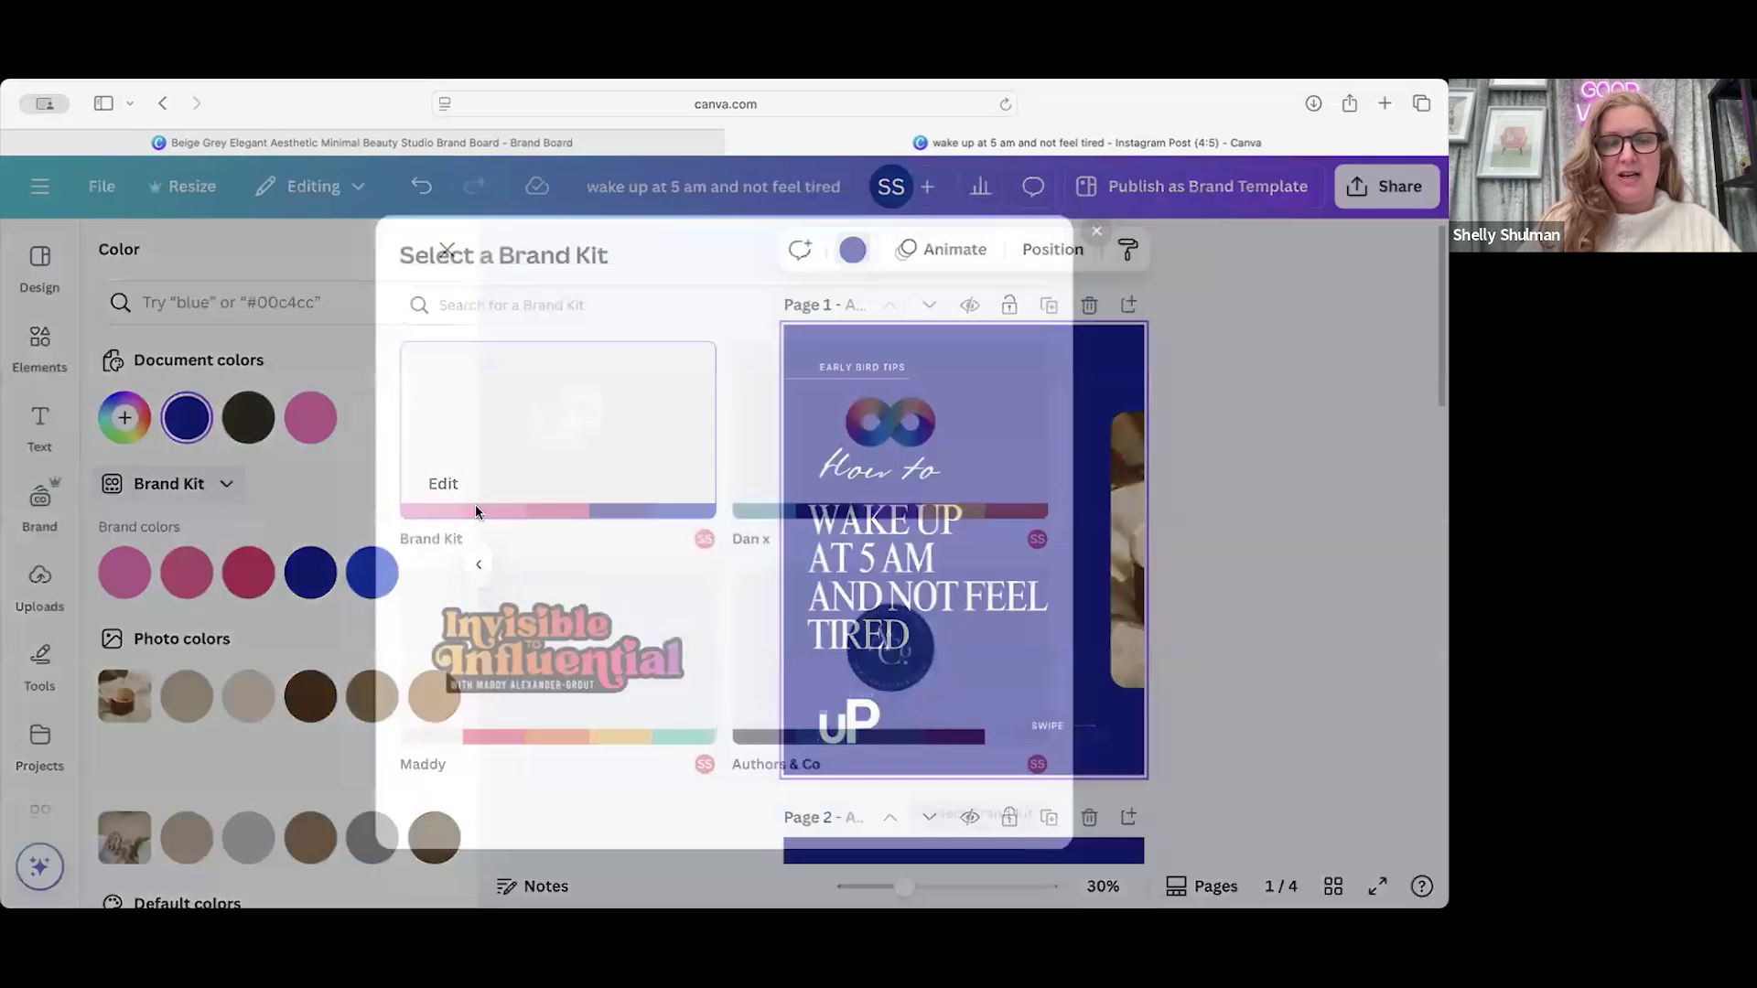
{"action": "left_click", "coordinate": [824, 618]}
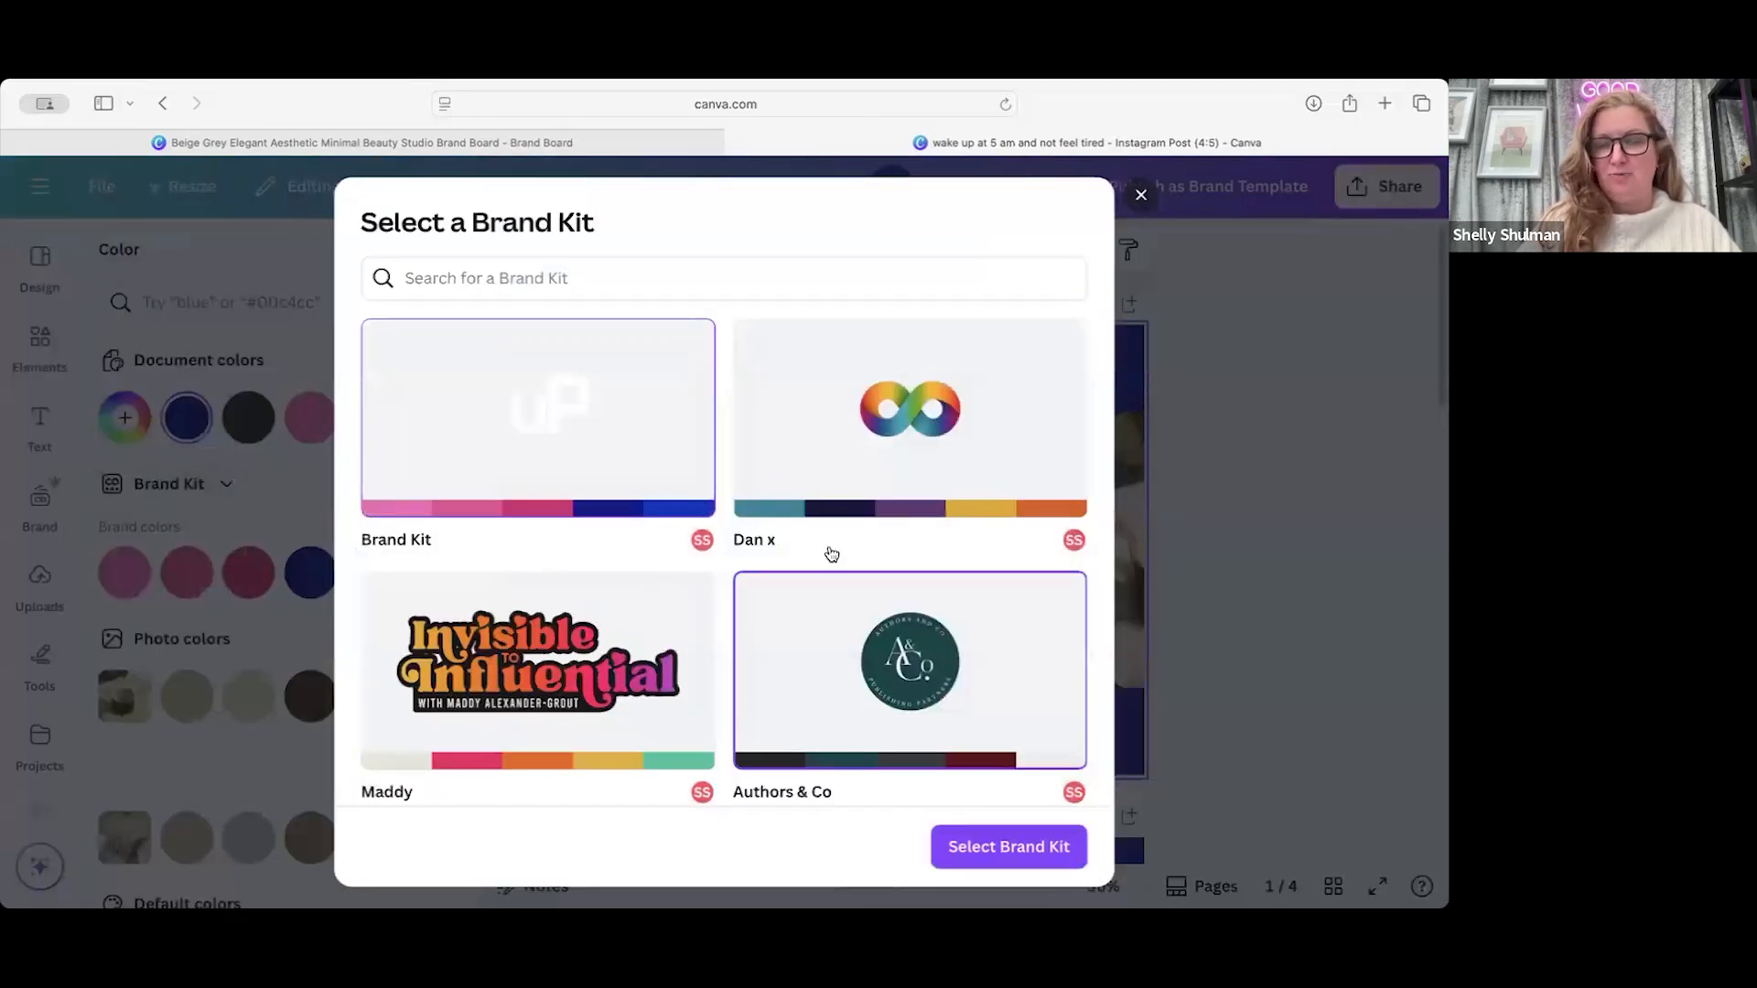
{"action": "left_click", "coordinate": [1011, 850]}
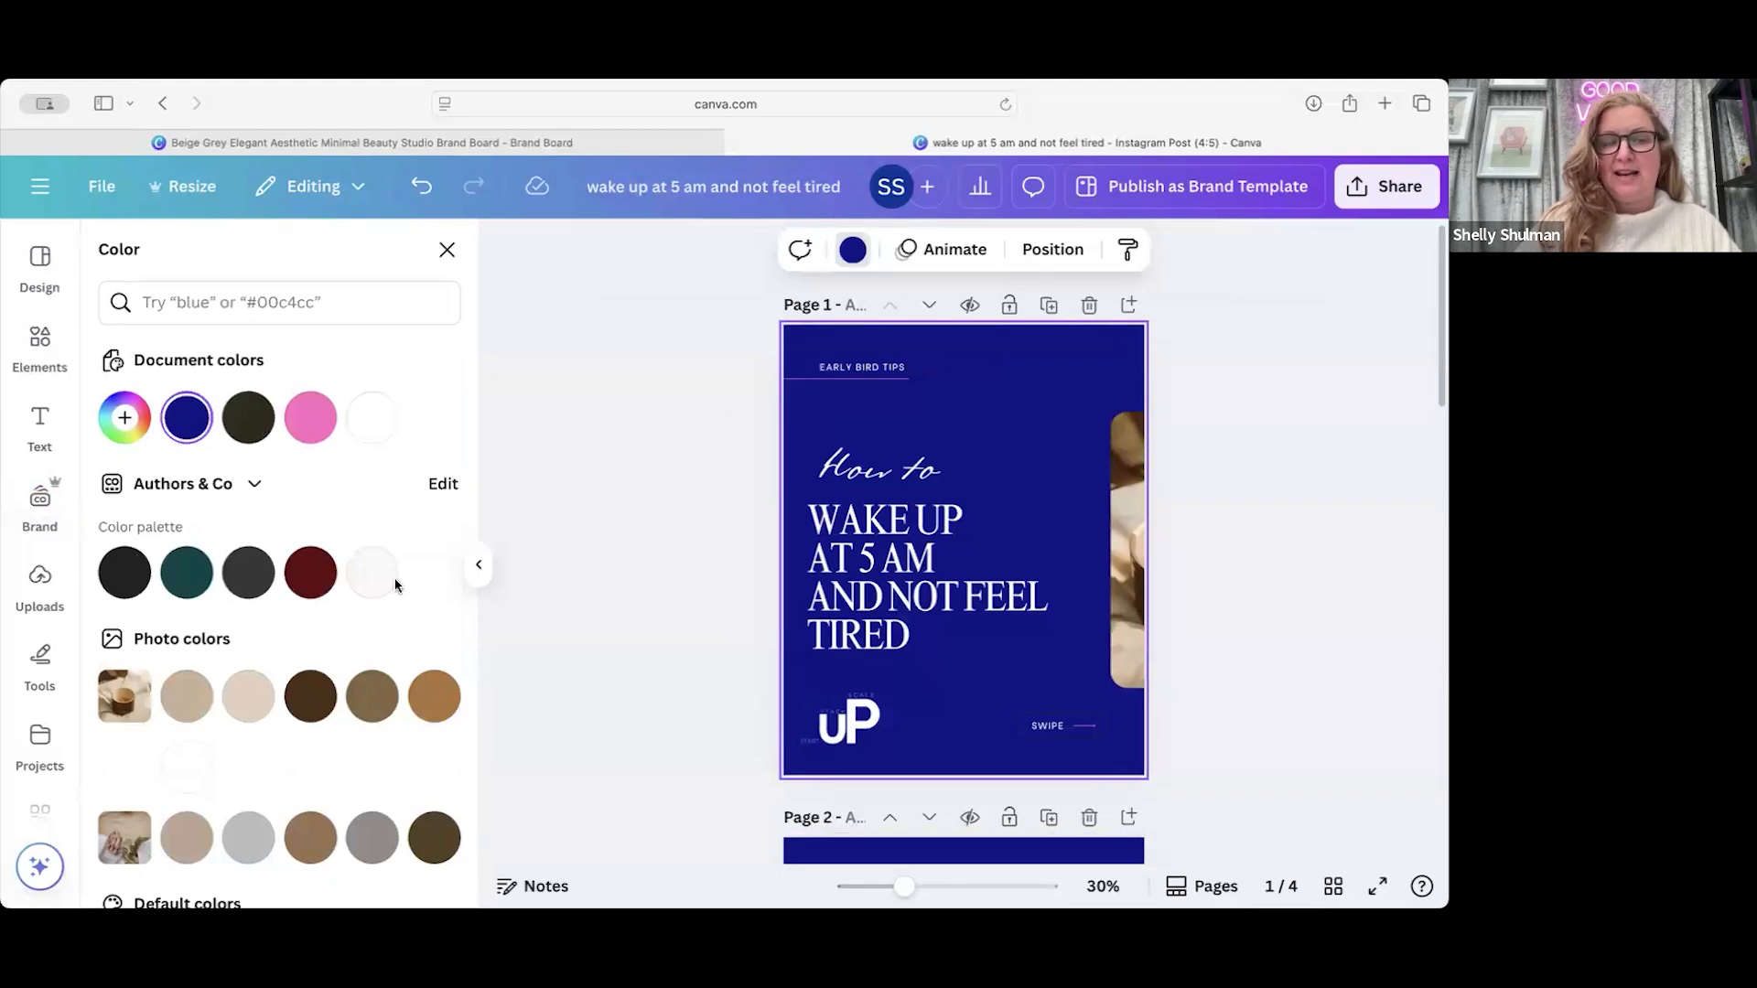